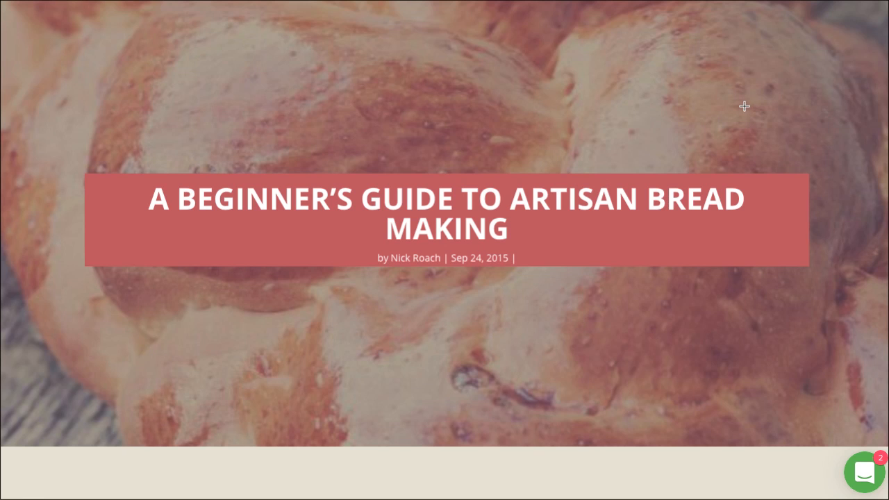
Examine the example bread-making post's layout, from the title header through the circle counters and image gallery to the how-to video
scroll(716, 109, "down", 5)
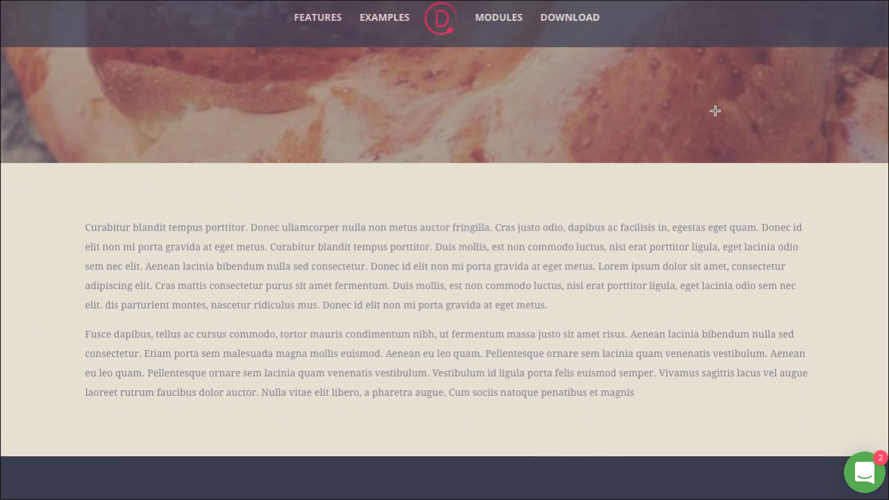
scroll(715, 110, "down", 4)
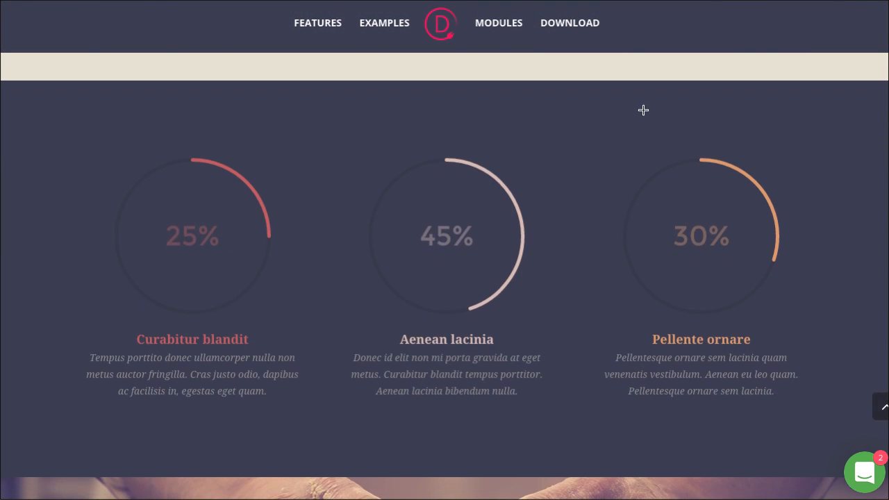
scroll(597, 117, "down", 5)
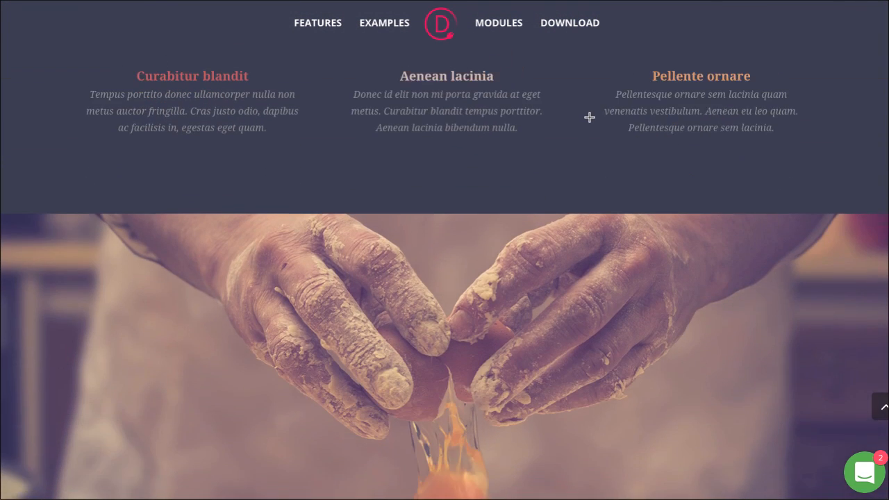
scroll(590, 117, "down", 4)
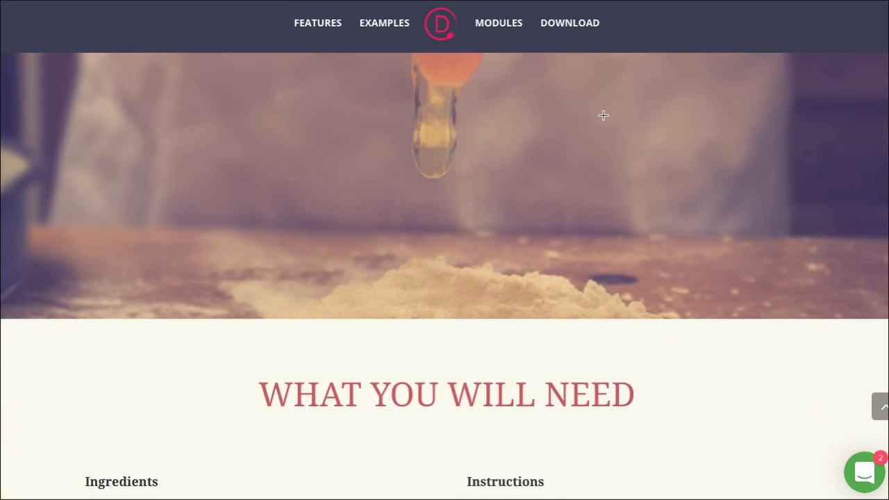
scroll(639, 125, "down", 6)
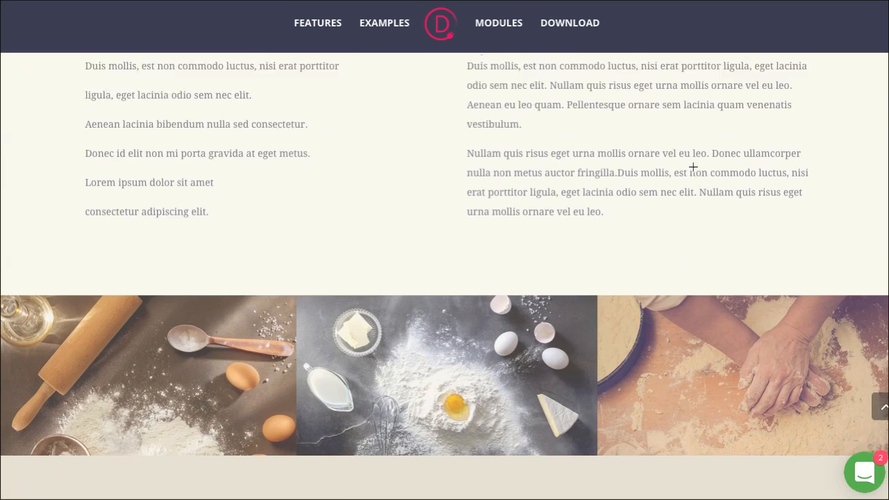
scroll(693, 166, "down", 2)
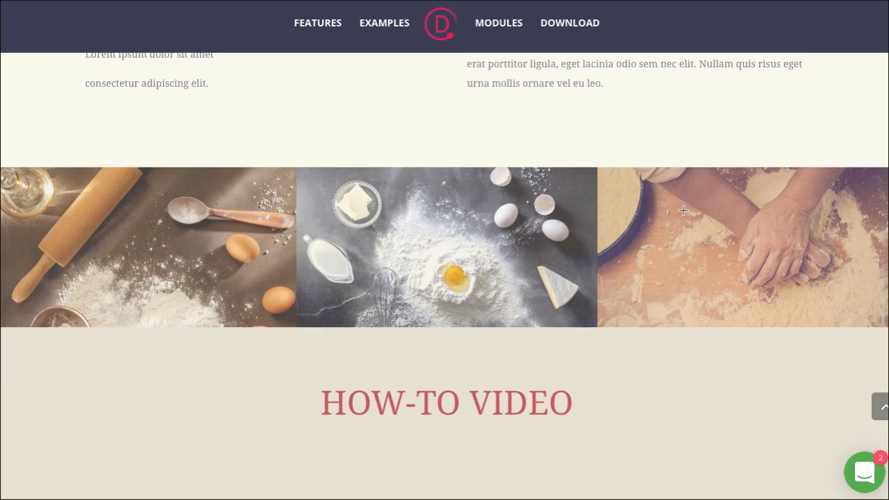
scroll(806, 362, "down", 8)
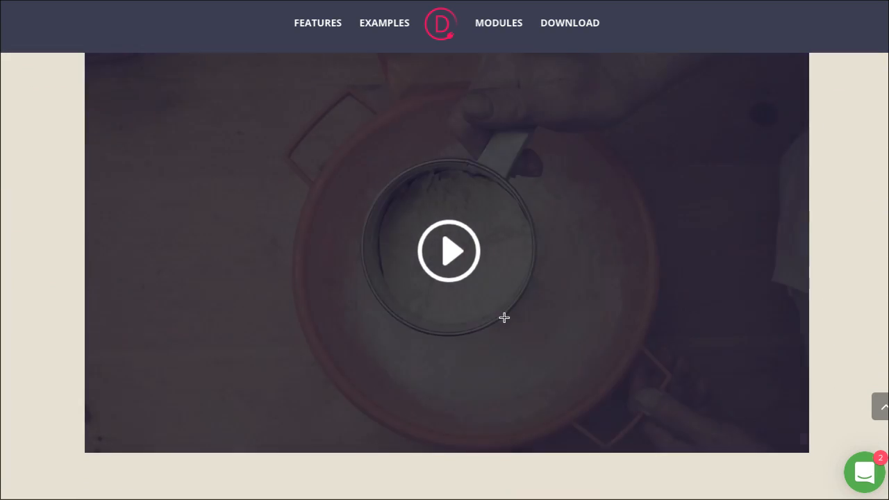
scroll(848, 309, "up", 7)
scroll(848, 310, "up", 6)
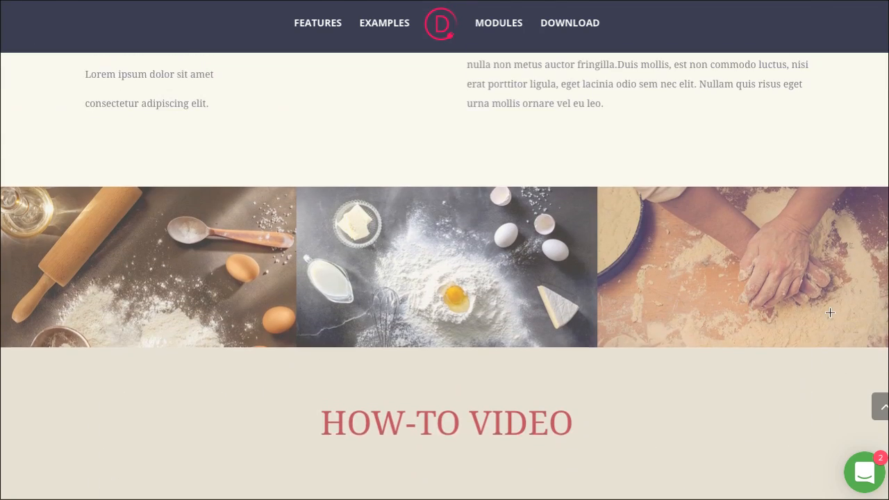
scroll(641, 314, "up", 8)
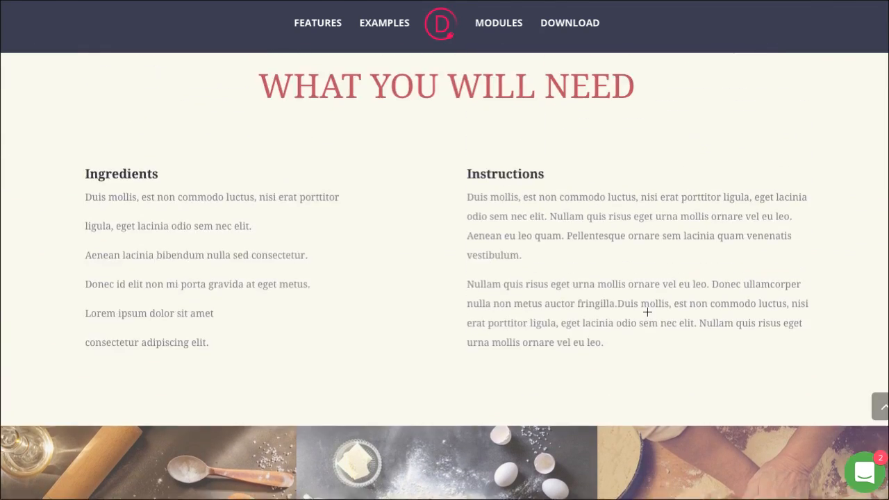
scroll(670, 317, "up", 3)
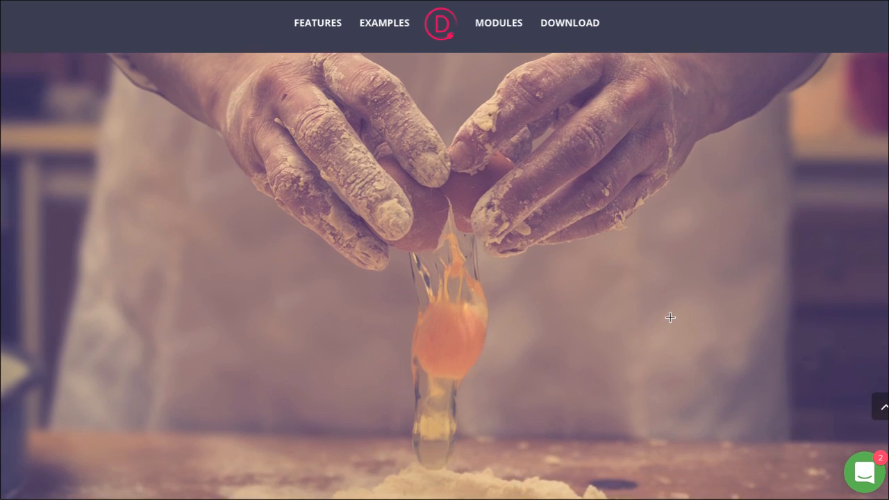
scroll(670, 313, "up", 2)
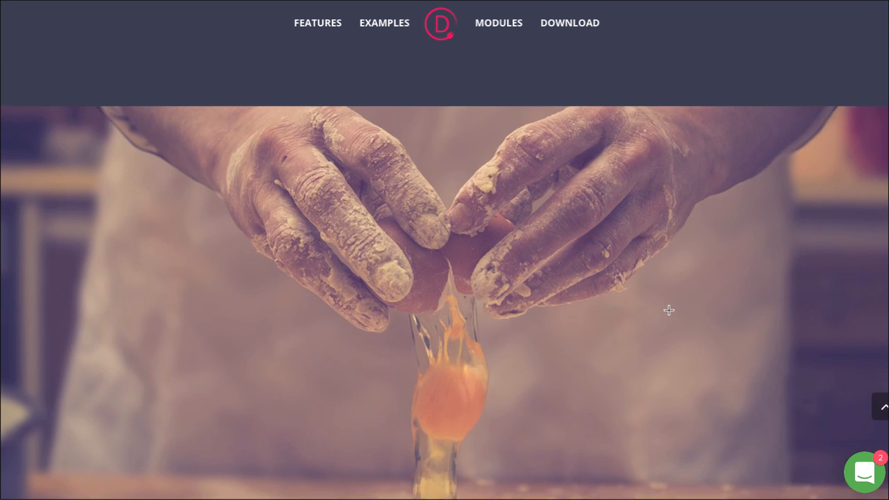
scroll(669, 309, "up", 1)
scroll(671, 315, "down", 3)
scroll(670, 315, "up", 6)
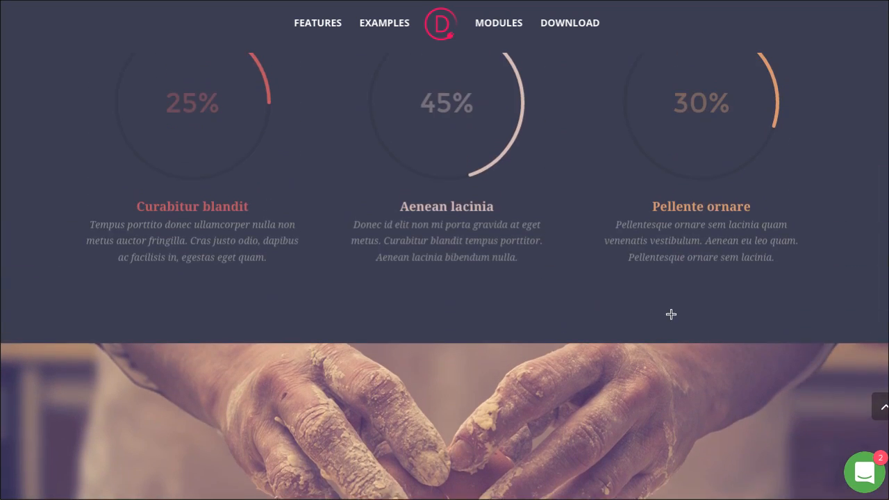
scroll(617, 318, "up", 10)
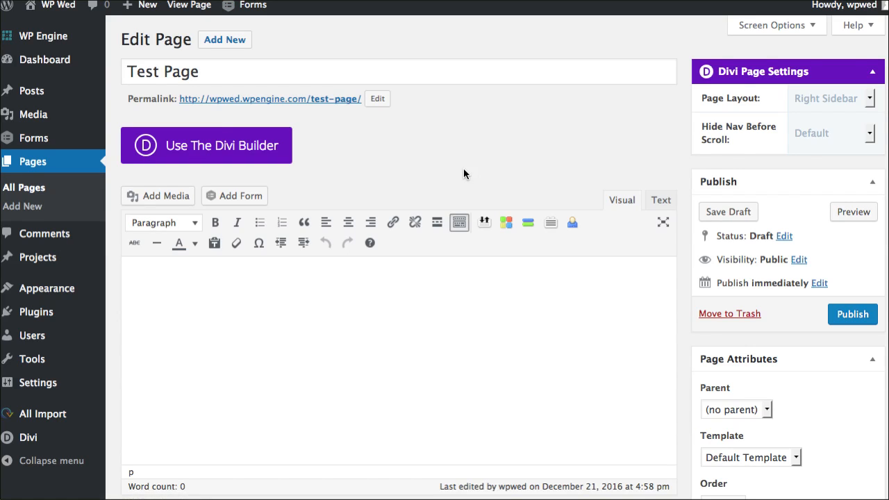
Enable the Divi Builder for Test Page and launch its Visual Builder
scroll(461, 170, "down", 1)
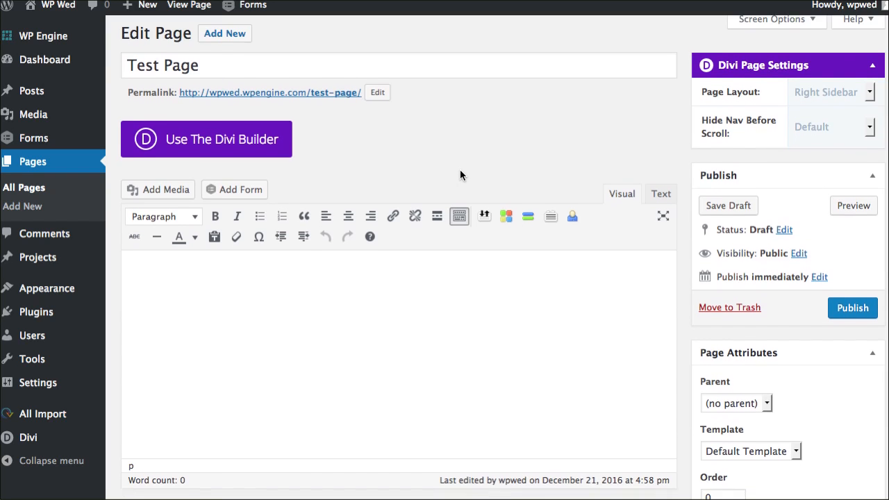
scroll(461, 169, "up", 1)
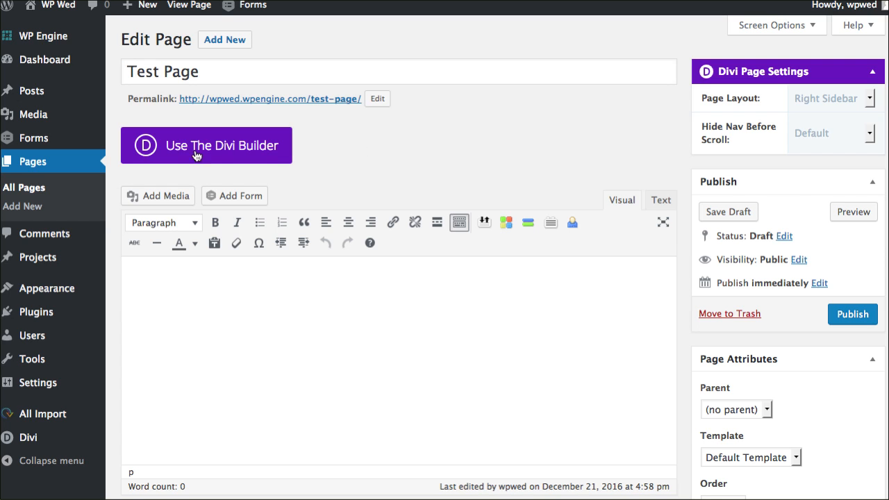
left_click(217, 150)
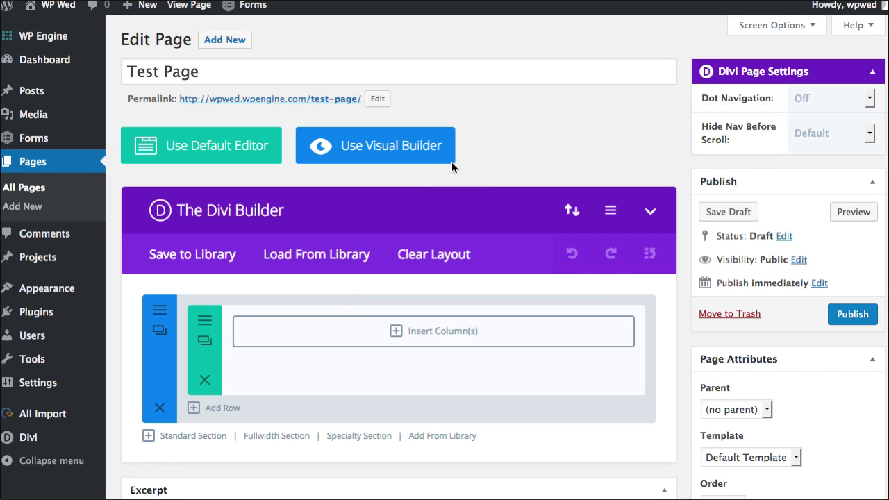
left_click(375, 151)
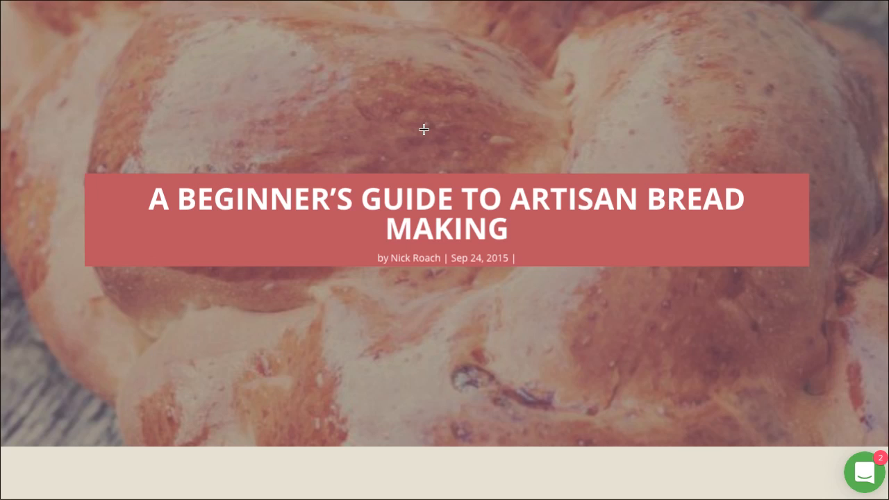
Check the example post's header, set the empty section's background image to breadmaking-ft-img-1024x4301-1024x430.jpeg from the media library, and save the section settings
scroll(420, 139, "down", 5)
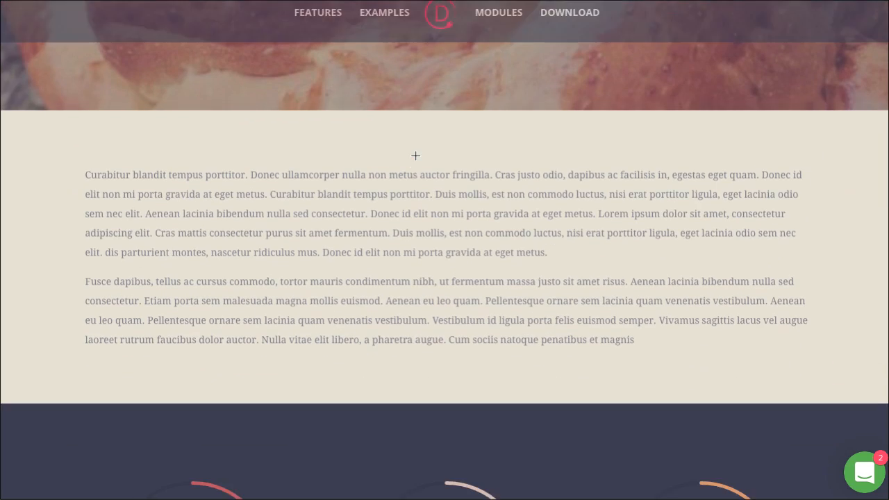
scroll(416, 156, "up", 5)
scroll(858, 192, "down", 1)
scroll(858, 193, "up", 1)
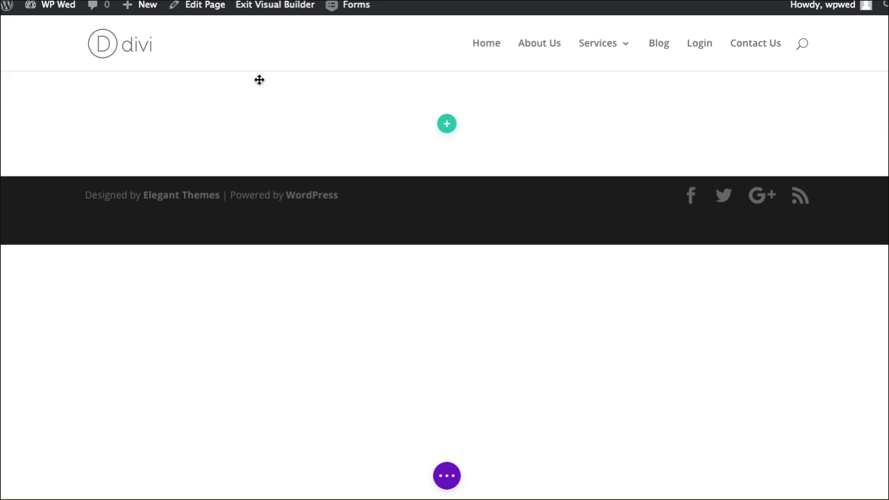
mouse_move(209, 79)
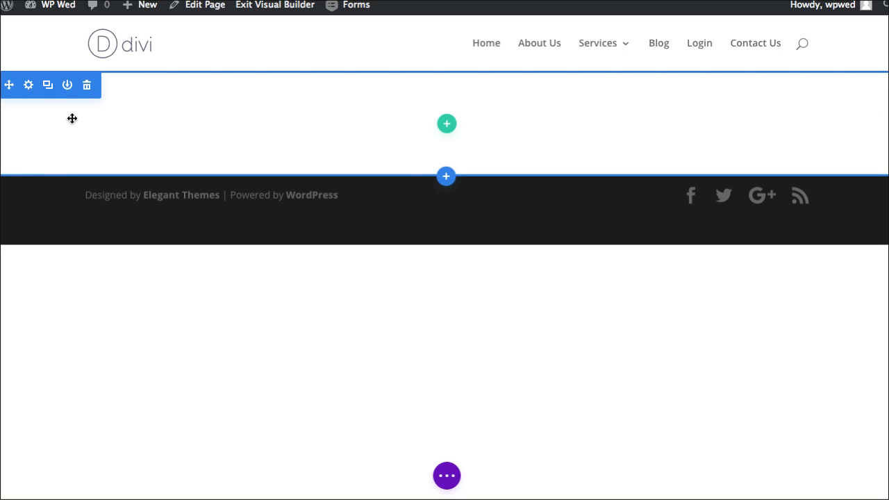
left_click(29, 85)
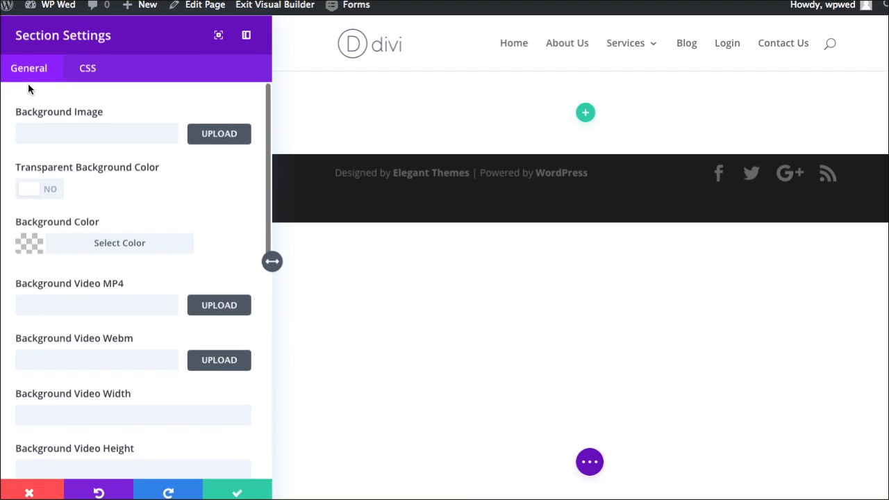
left_click(232, 139)
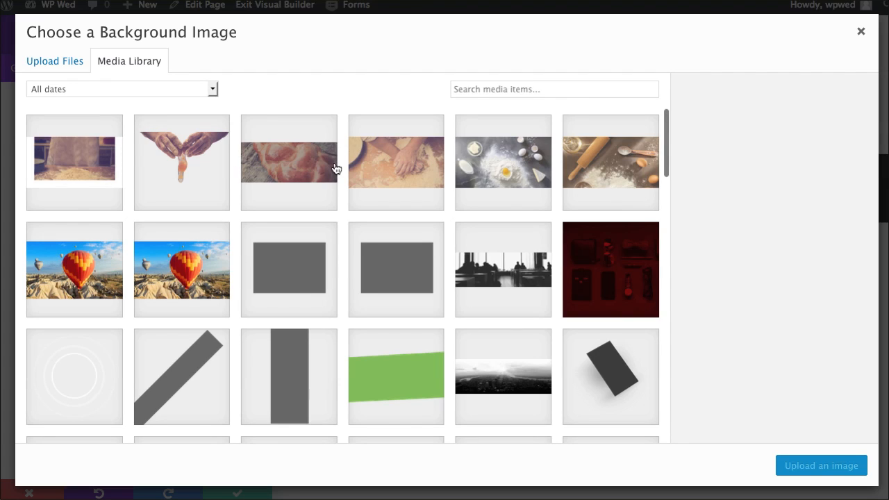
left_click(308, 167)
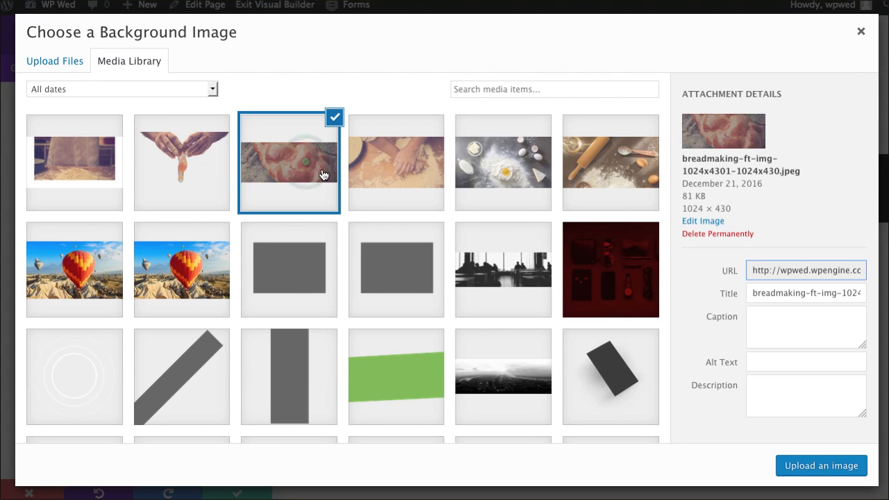
left_click(818, 466)
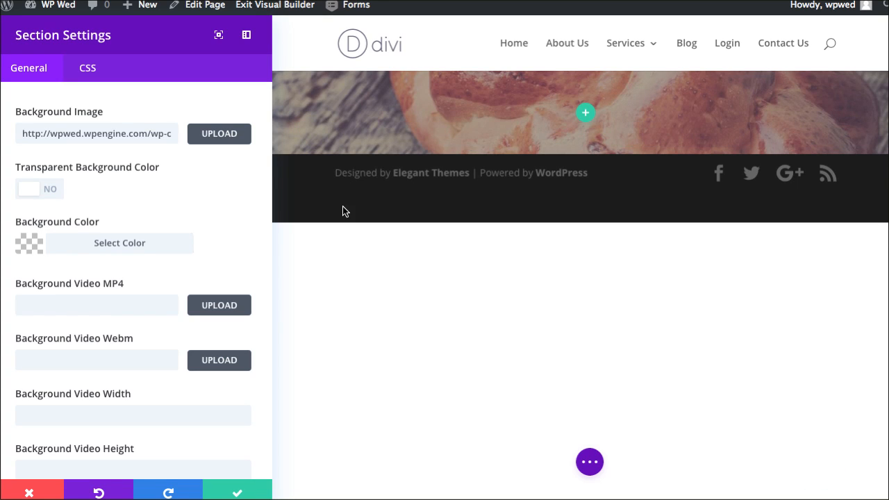
left_click(243, 492)
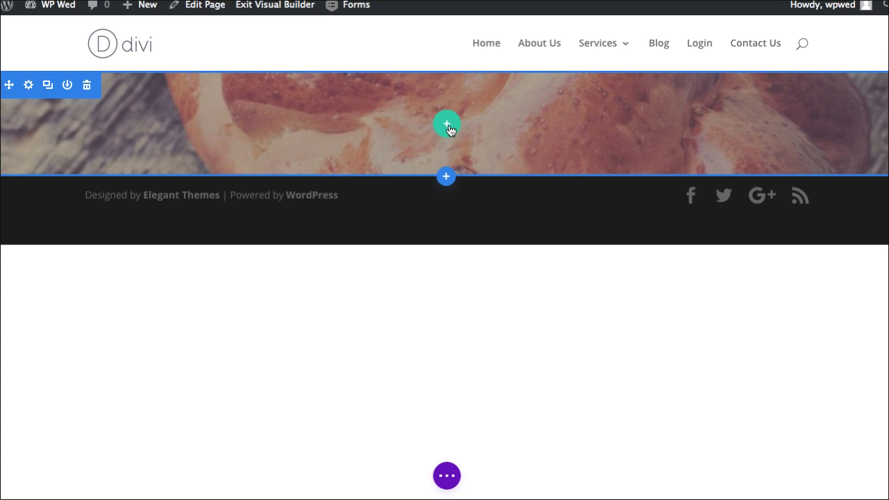
Insert a single-column row into the bread-image section and add a Text module to it
left_click(448, 128)
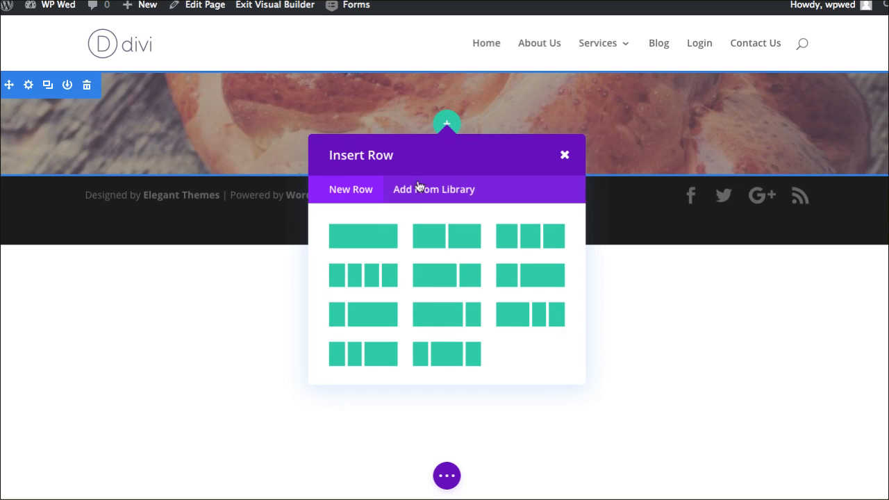
left_click(362, 237)
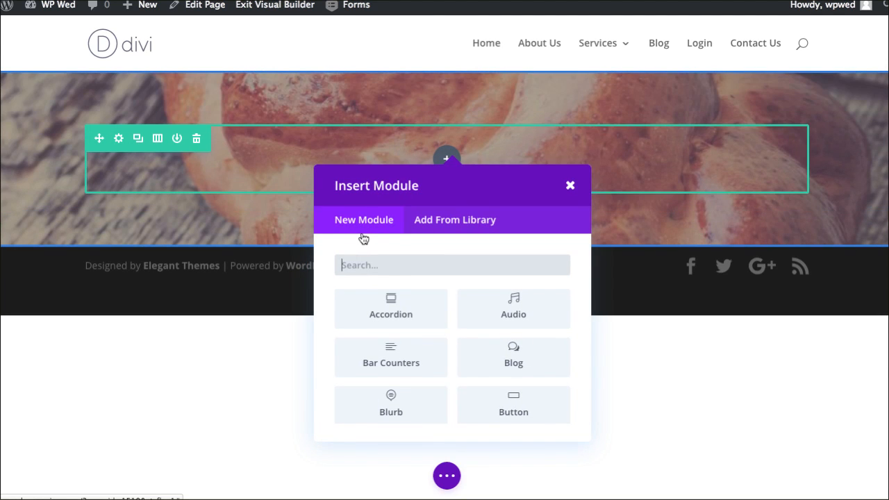
type("text")
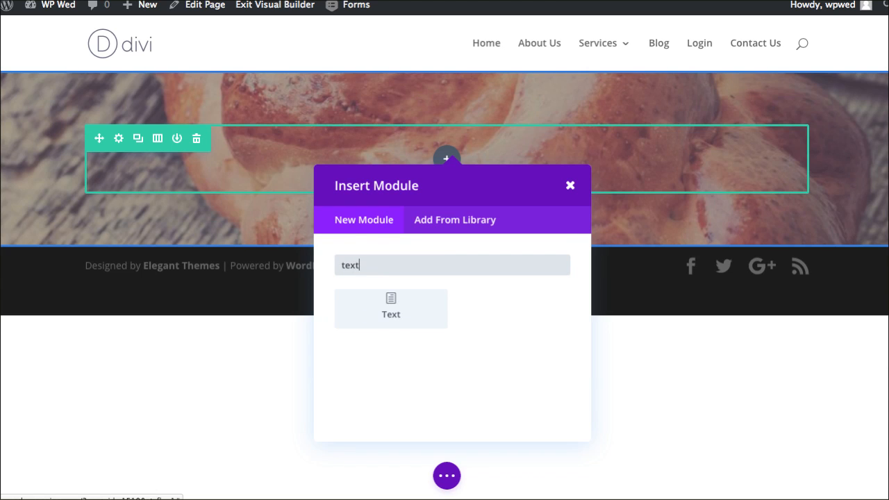
left_click(387, 307)
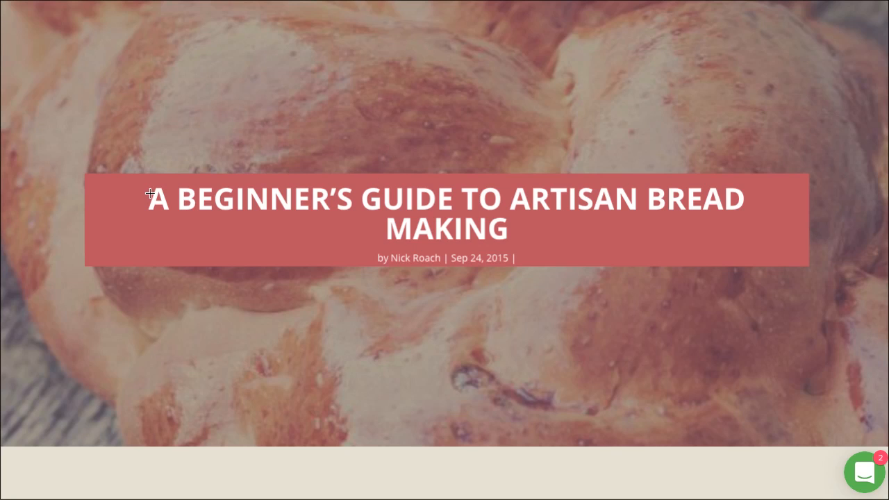
Copy the example post's title into the Text module's content as plain, unformatted text: "A Beginner’s Guide To Artisan Bread Making"
left_click_drag(150, 194, 528, 229)
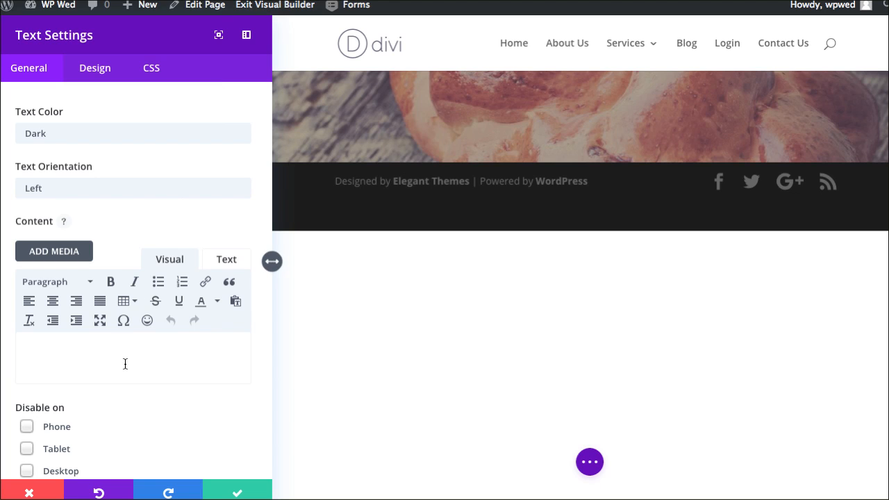
left_click(125, 366)
type("A Beginner’s Guide To Artisan Bread Making")
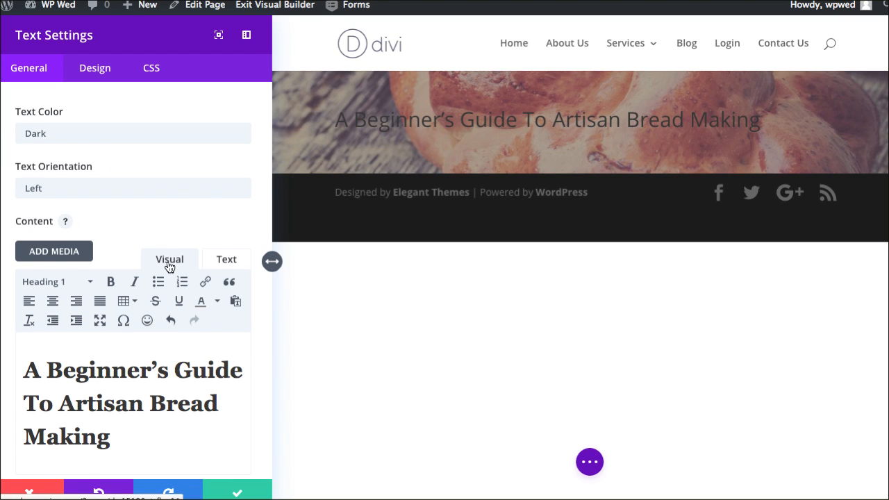
left_click(227, 261)
left_click_drag(69, 294, 215, 311)
type("A Beginner’s Guide To Artisan Bread Making")
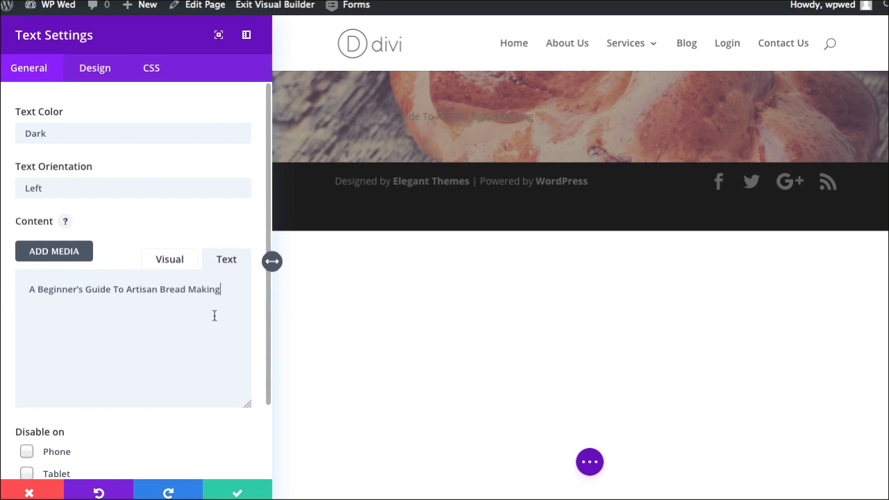
Set the text orientation of the title module to Center
left_click_drag(486, 117, 375, 117)
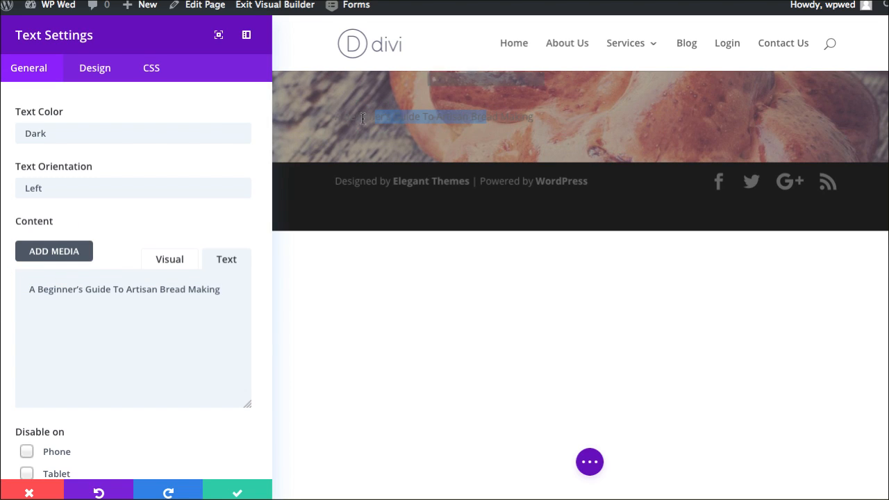
left_click(177, 342)
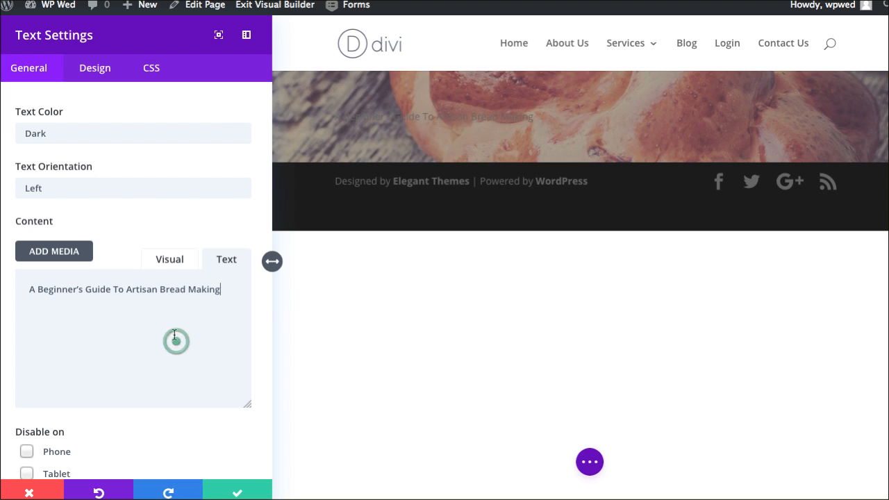
left_click(97, 188)
left_click(86, 218)
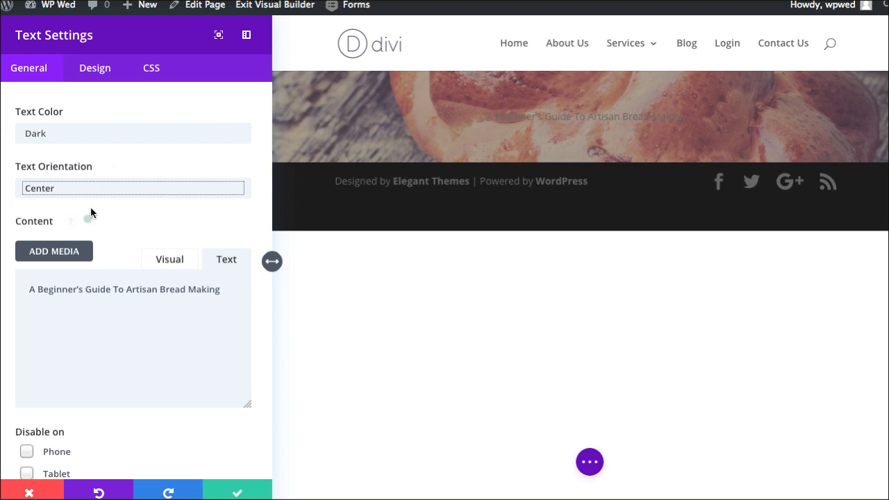
Set the title module's text color to Light and save the module settings
left_click(106, 133)
left_click(100, 159)
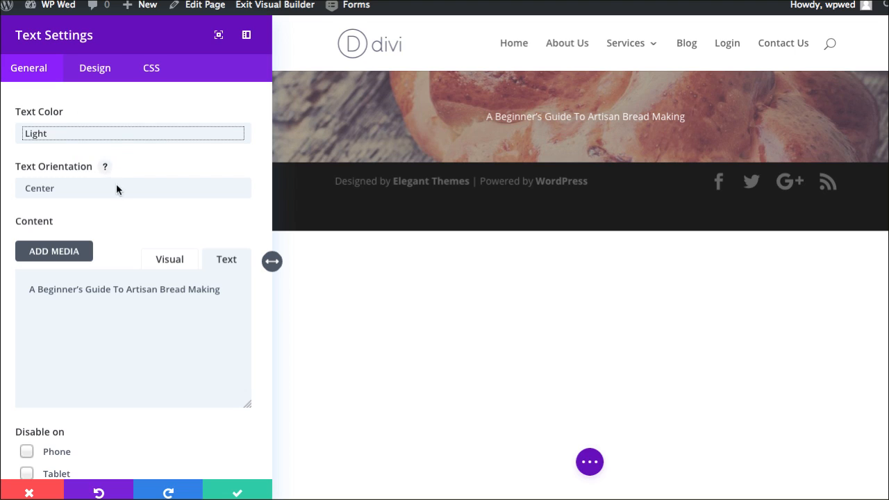
scroll(125, 257, "down", 3)
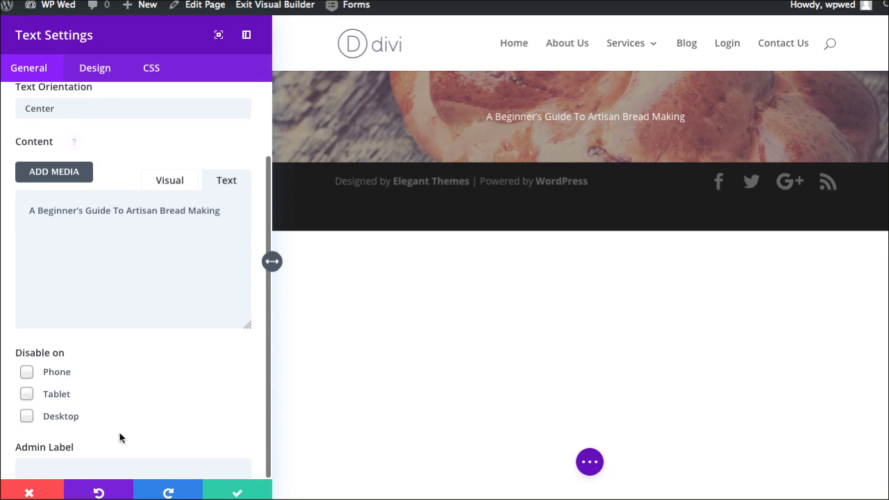
scroll(118, 431, "up", 3)
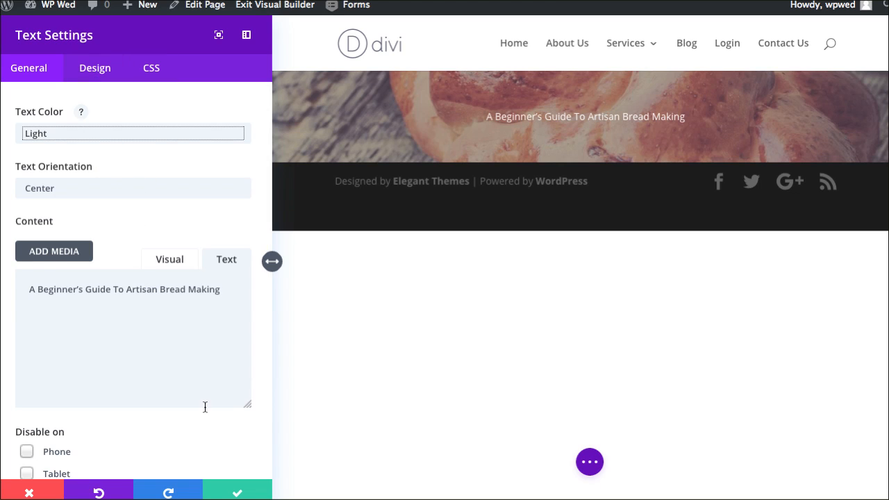
left_click(240, 493)
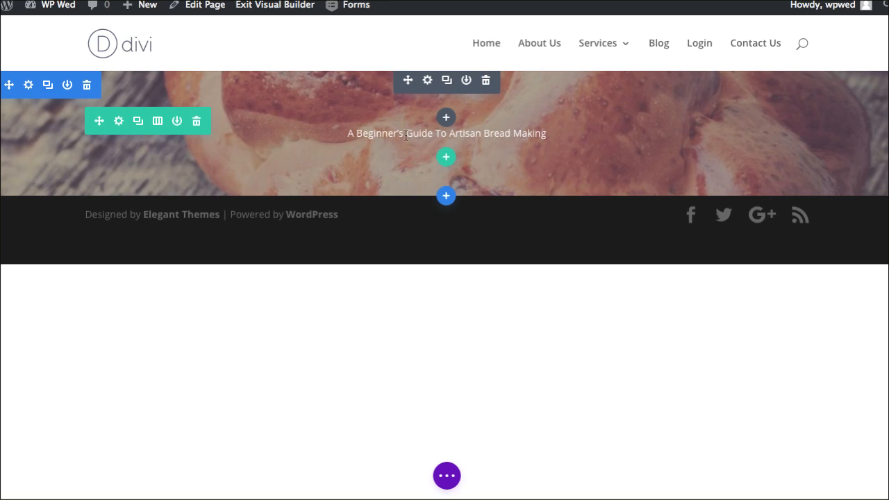
Give the row holding the title a #bf6161 background color and save the row settings
left_click(118, 122)
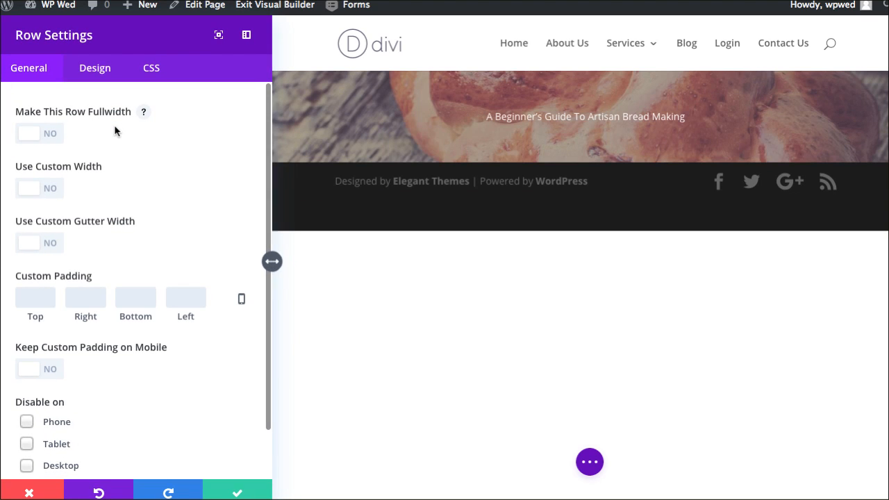
left_click(49, 485)
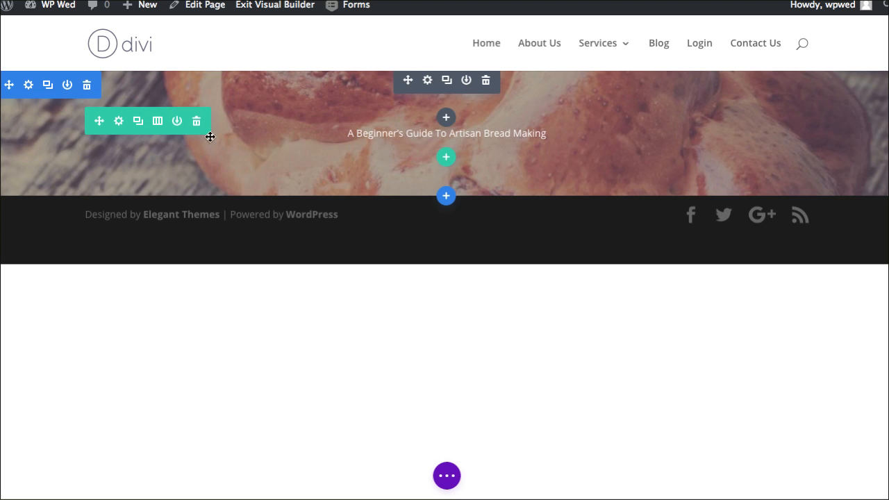
left_click(119, 125)
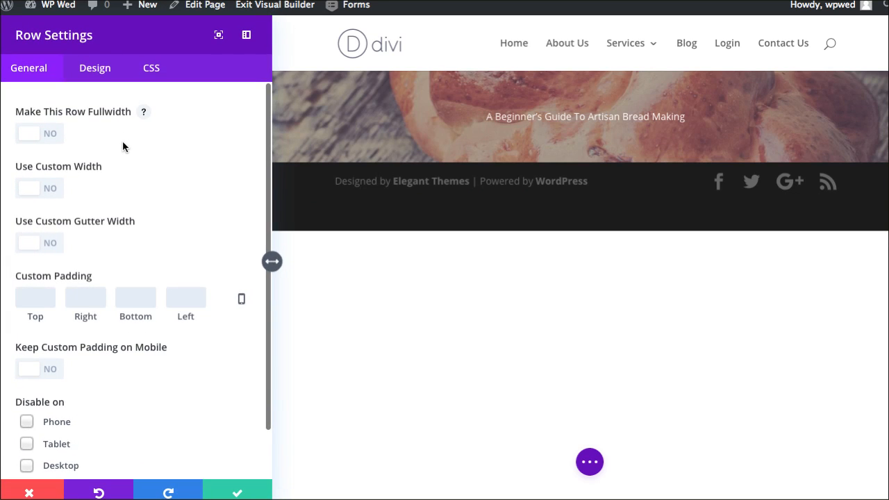
scroll(96, 151, "down", 2)
scroll(97, 125, "up", 2)
left_click(93, 77)
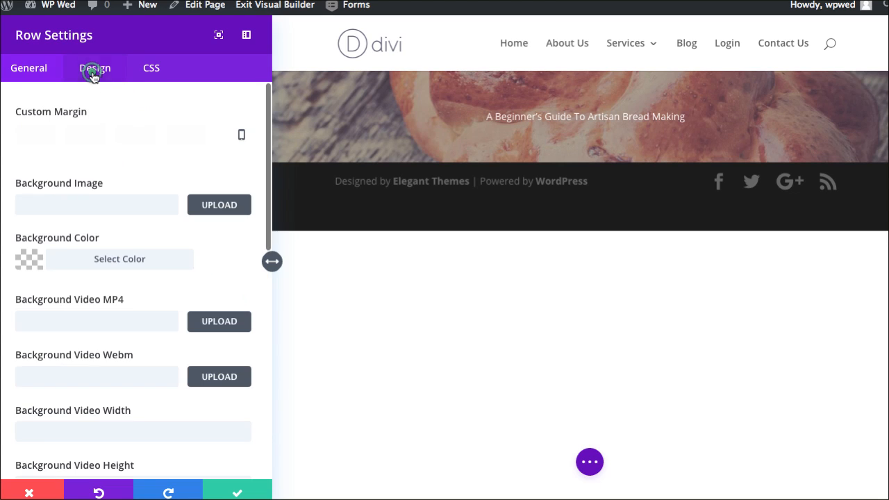
left_click(28, 266)
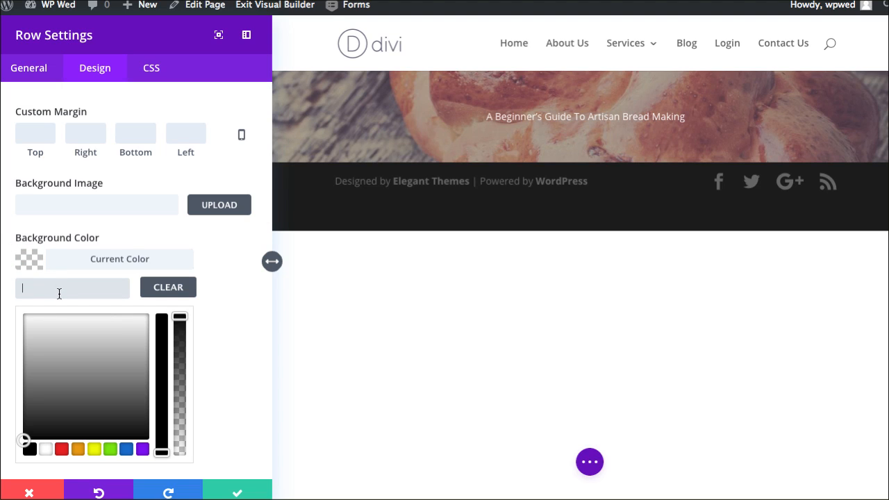
type("BF6161")
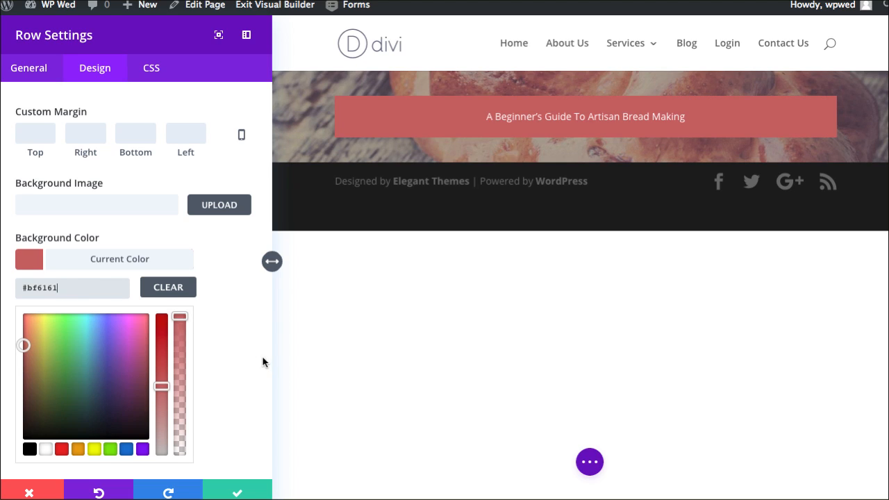
left_click(238, 493)
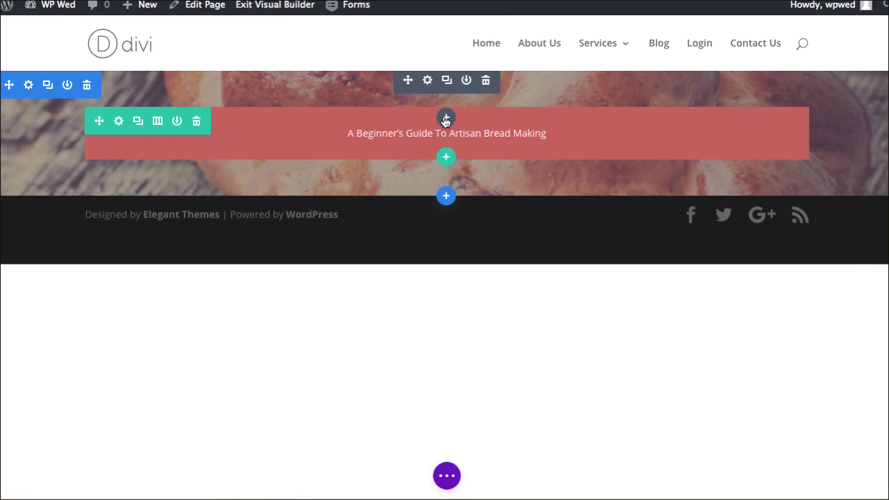
Set the title module's text font to Open Sans in its design settings
left_click(428, 80)
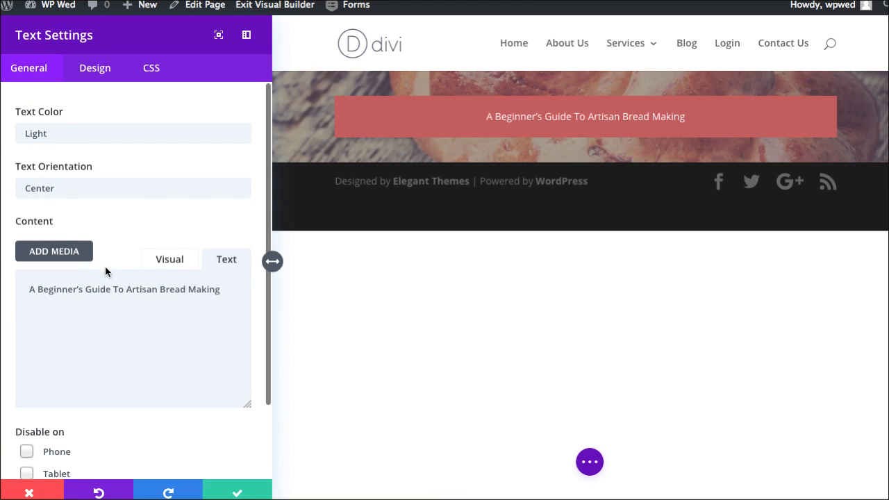
scroll(141, 347, "down", 2)
scroll(140, 347, "up", 2)
left_click(95, 67)
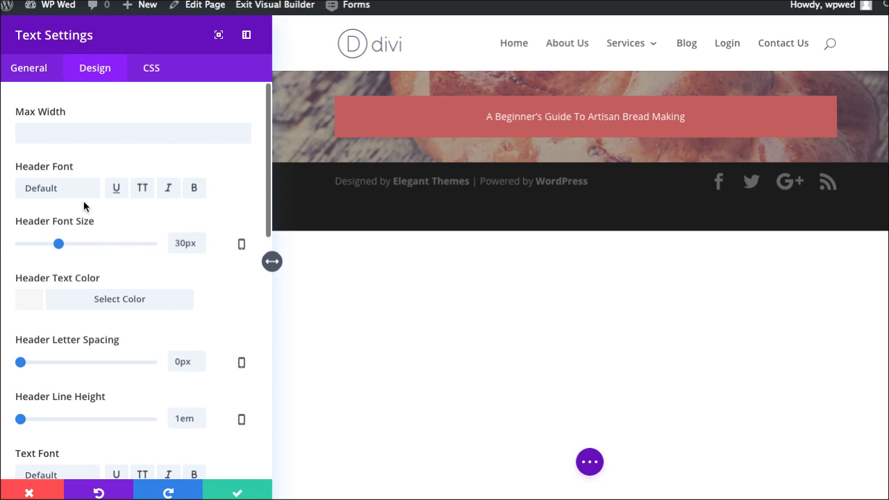
scroll(90, 214, "down", 3)
scroll(89, 212, "down", 3)
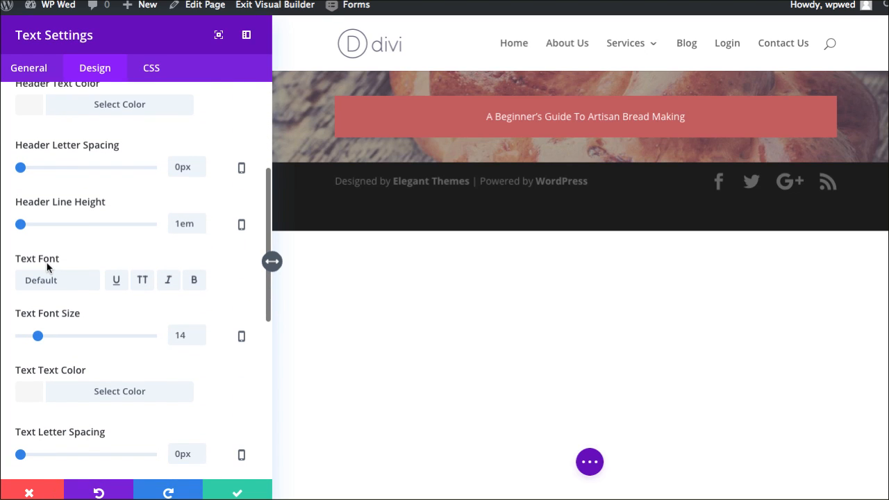
left_click(47, 278)
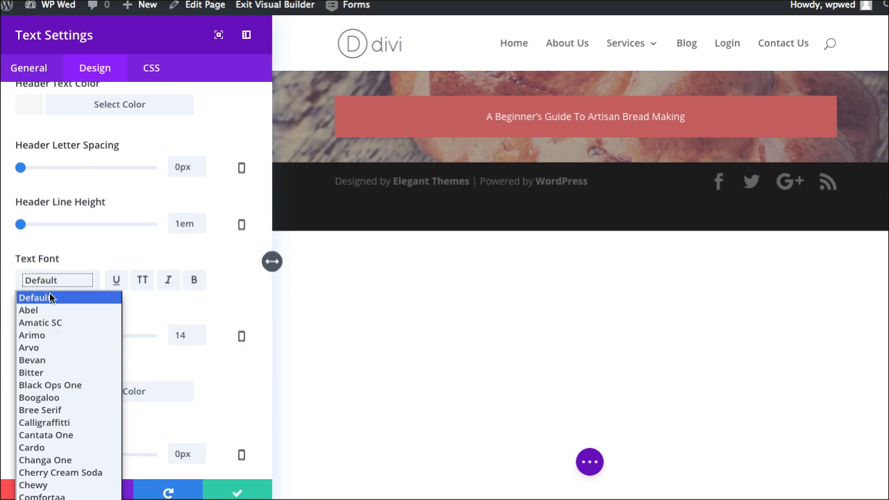
left_click(69, 484)
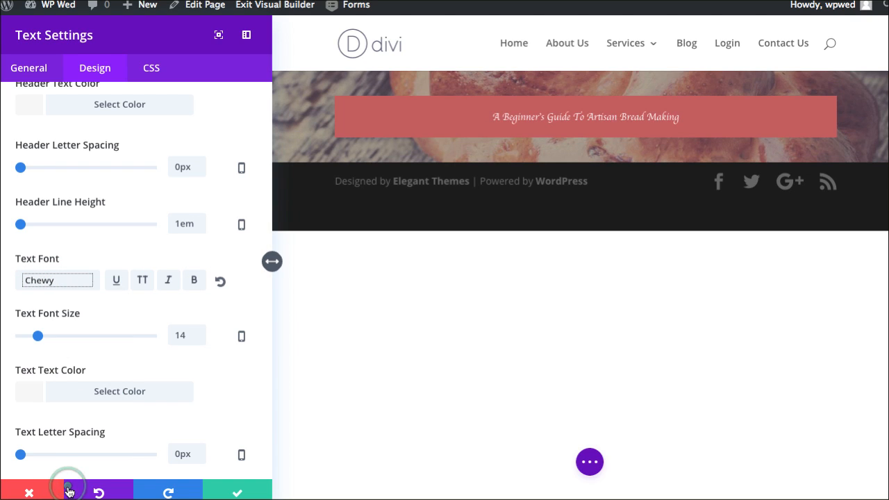
left_click(51, 283)
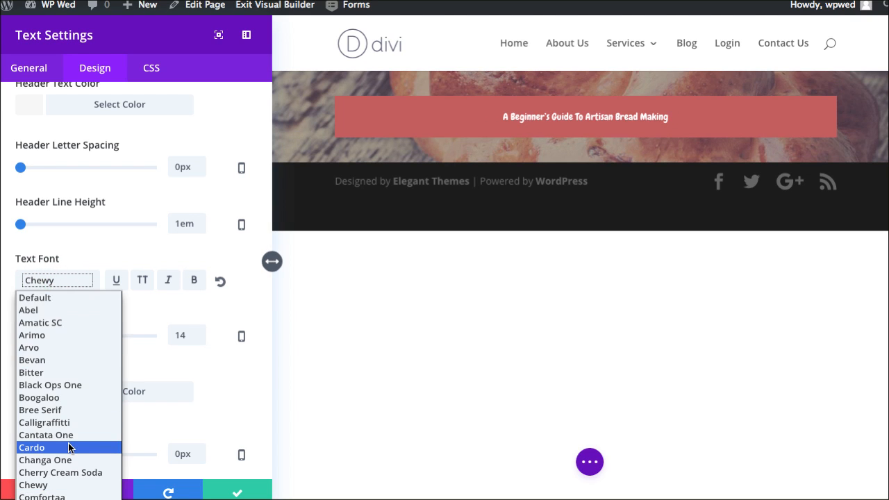
scroll(70, 453, "down", 8)
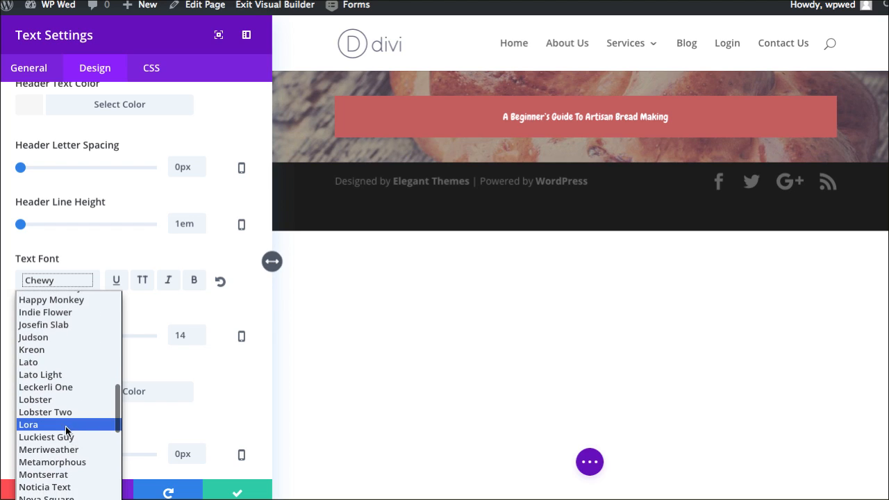
scroll(57, 460, "down", 3)
left_click(66, 380)
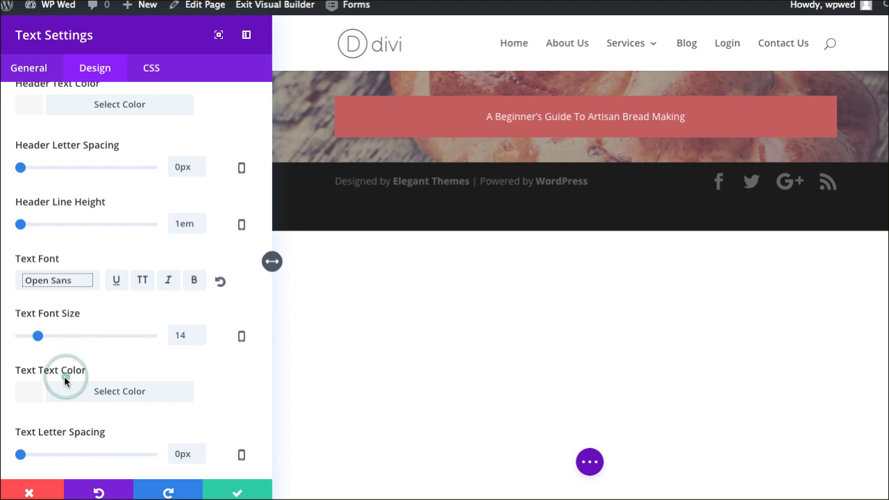
Set the title's text font size to 45px and its text line height to 1em, and save the module
left_click_drag(37, 336, 73, 336)
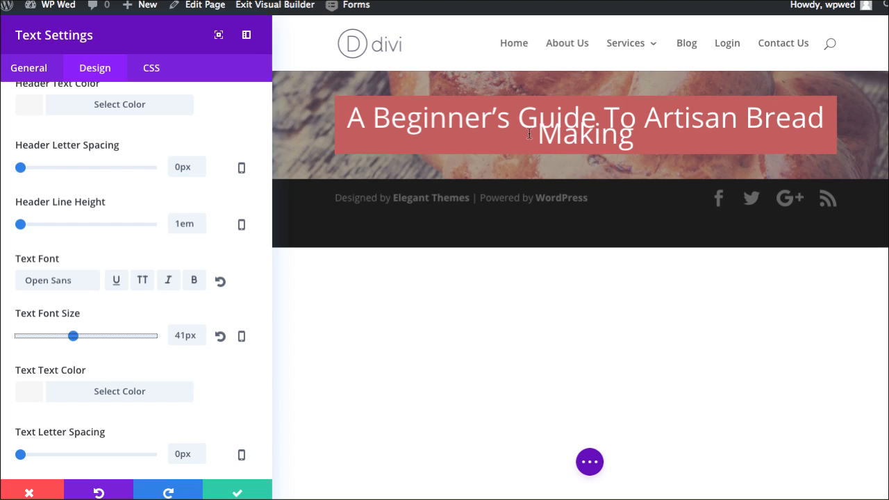
scroll(244, 330, "down", 3)
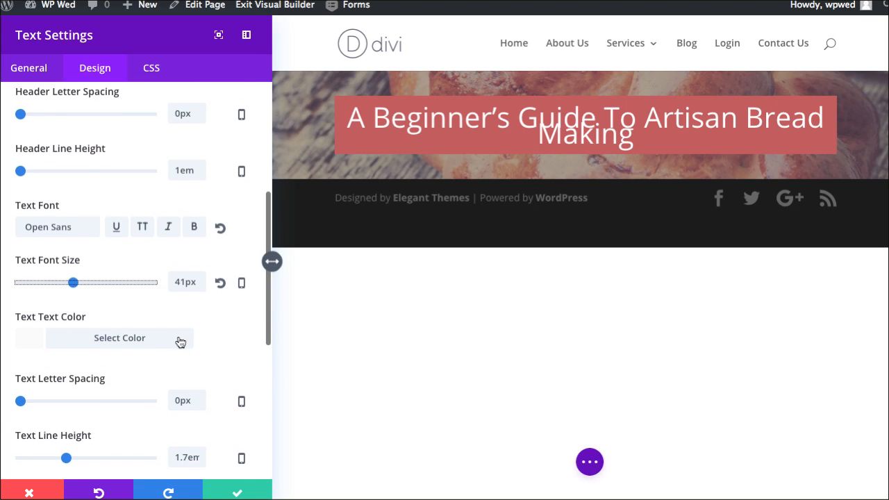
left_click(66, 420)
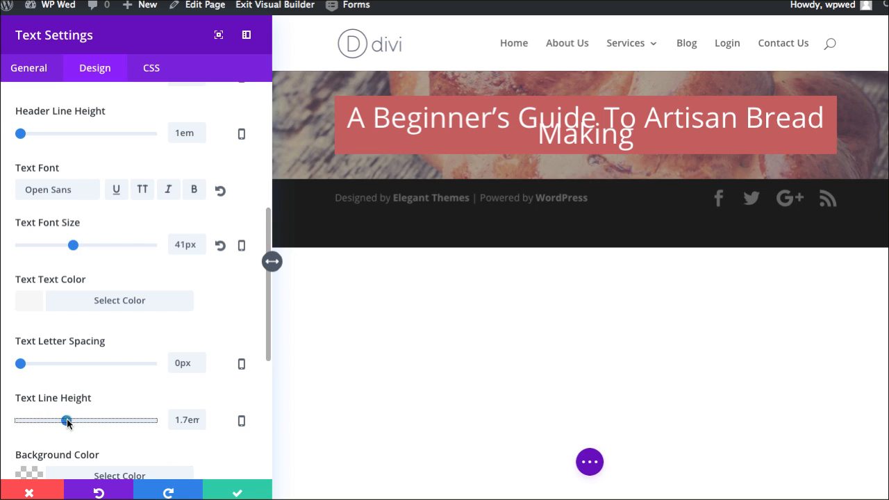
left_click_drag(63, 419, 19, 420)
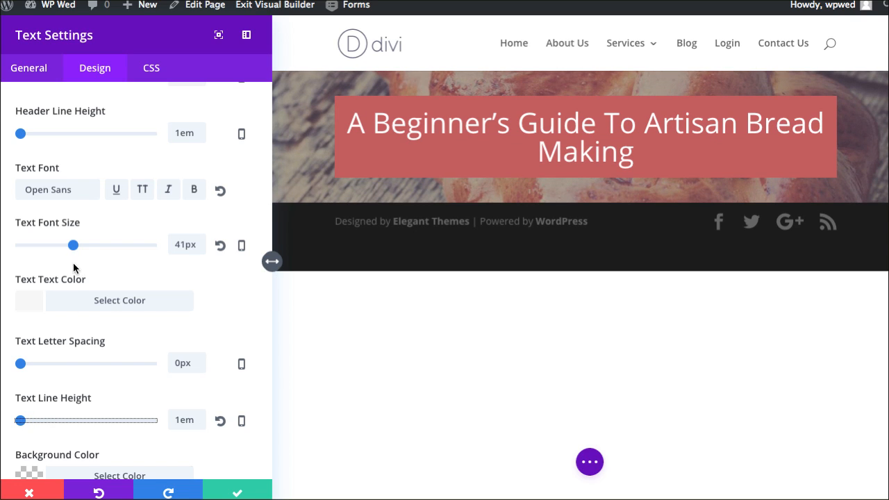
left_click_drag(73, 245, 78, 246)
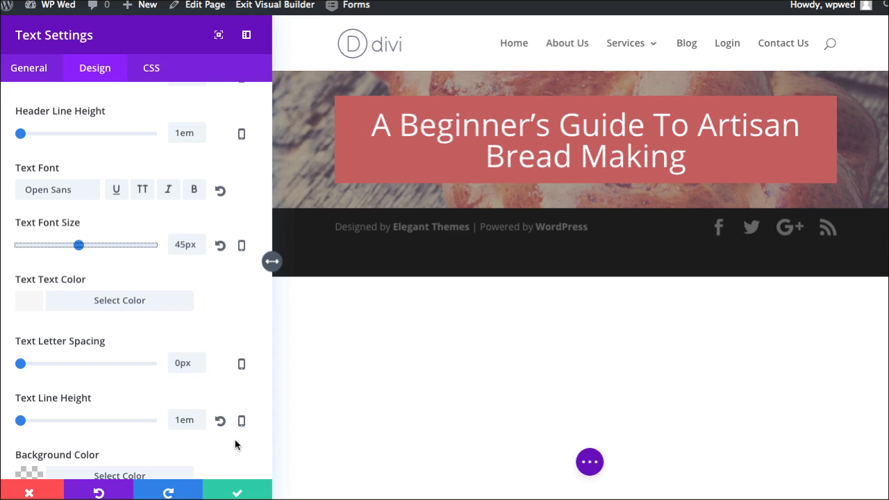
scroll(232, 448, "down", 4)
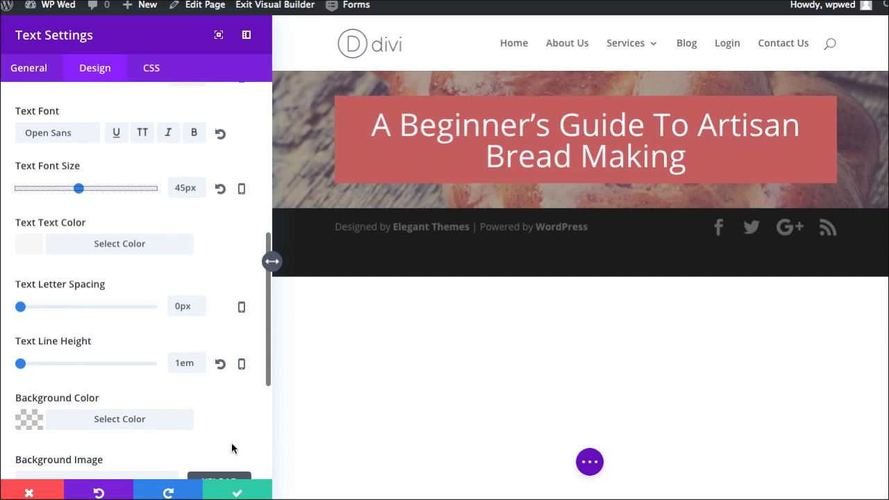
left_click(232, 489)
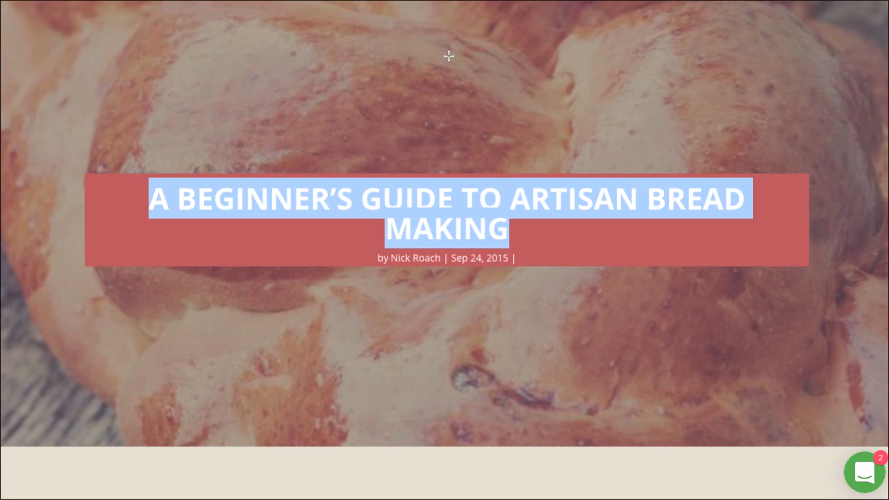
Set the bread-image section's custom padding to 200px at the top and bottom, and save the section settings
left_click(453, 81)
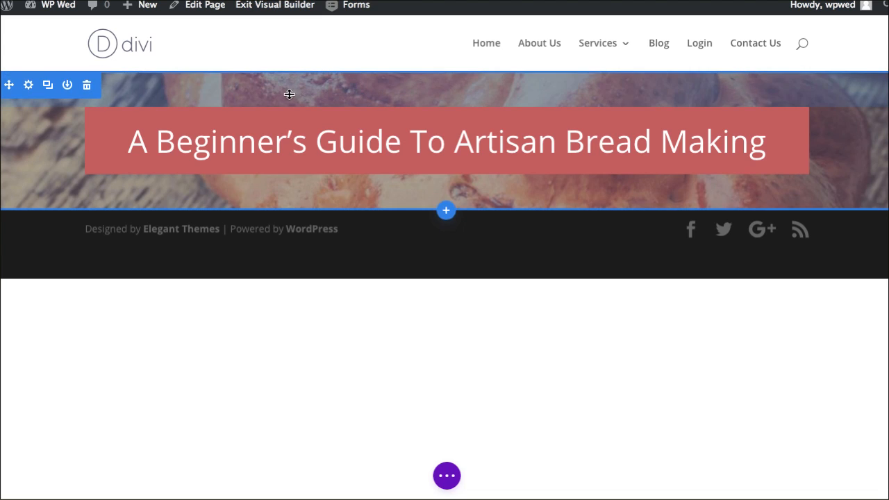
left_click(28, 85)
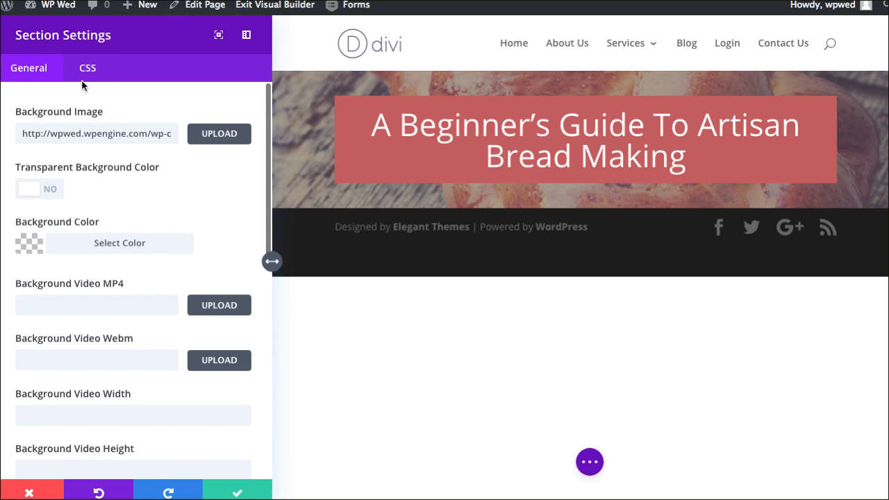
scroll(87, 138, "down", 5)
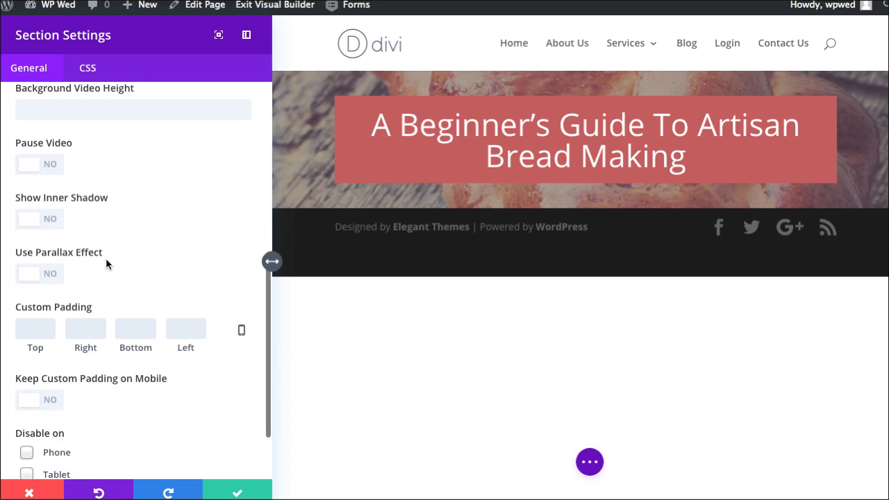
left_click(41, 326)
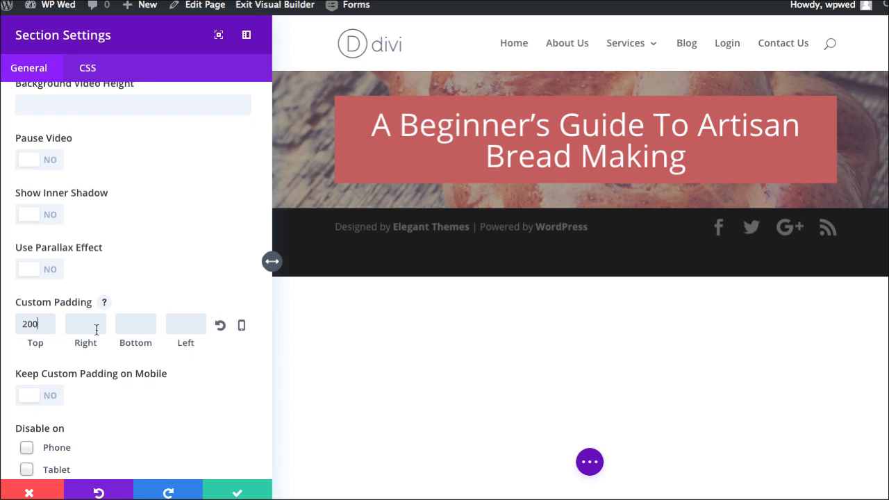
left_click(129, 328)
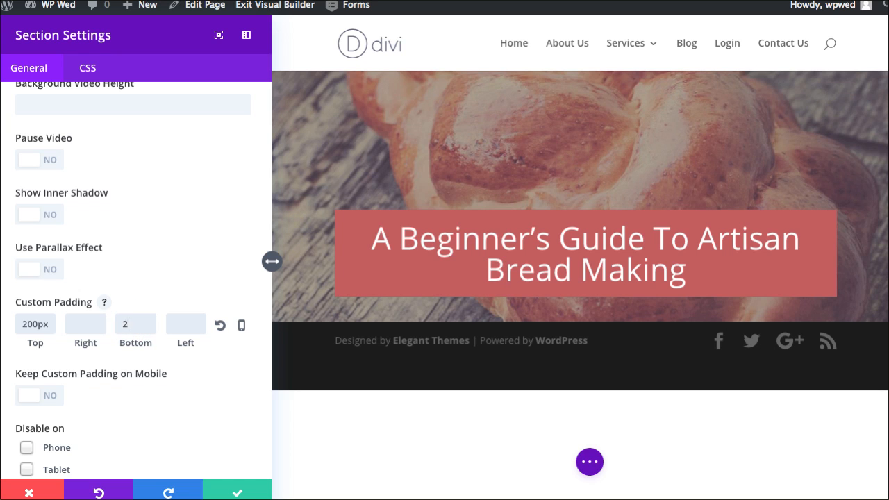
left_click(244, 491)
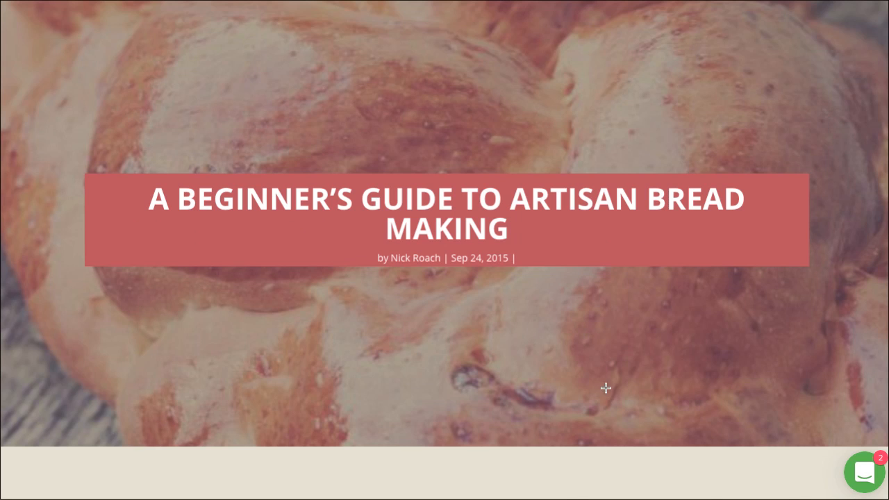
Add a regular section below the bread-image section, with a single-column row containing a Text module
scroll(605, 388, "down", 5)
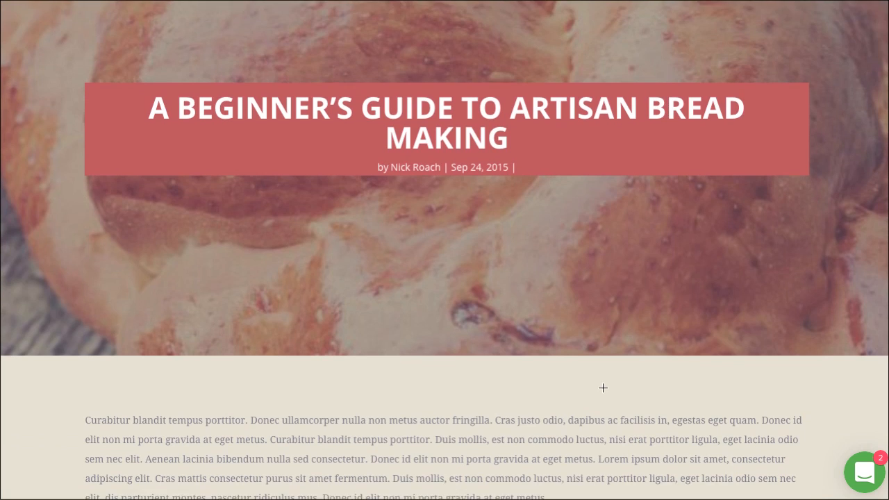
scroll(405, 340, "down", 1)
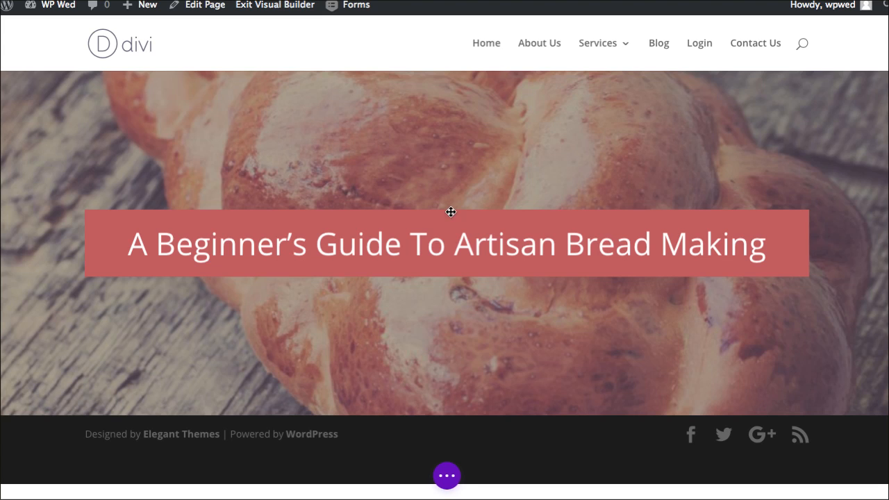
mouse_move(428, 414)
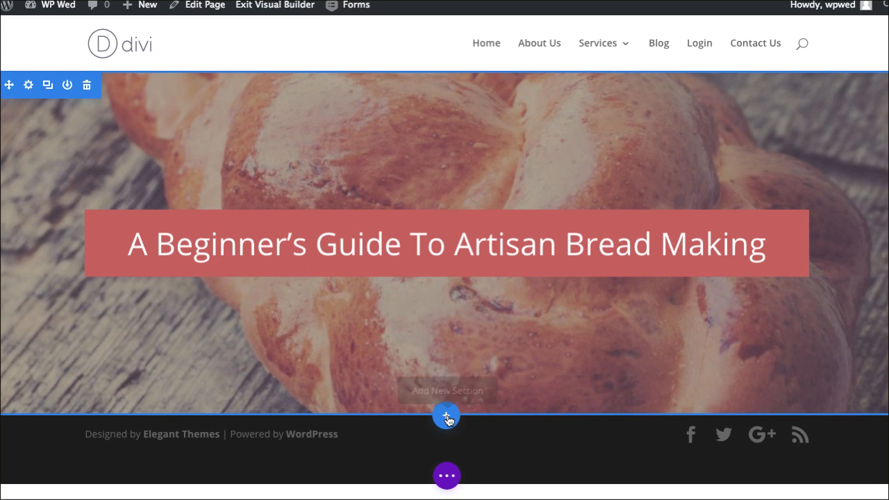
left_click(447, 417)
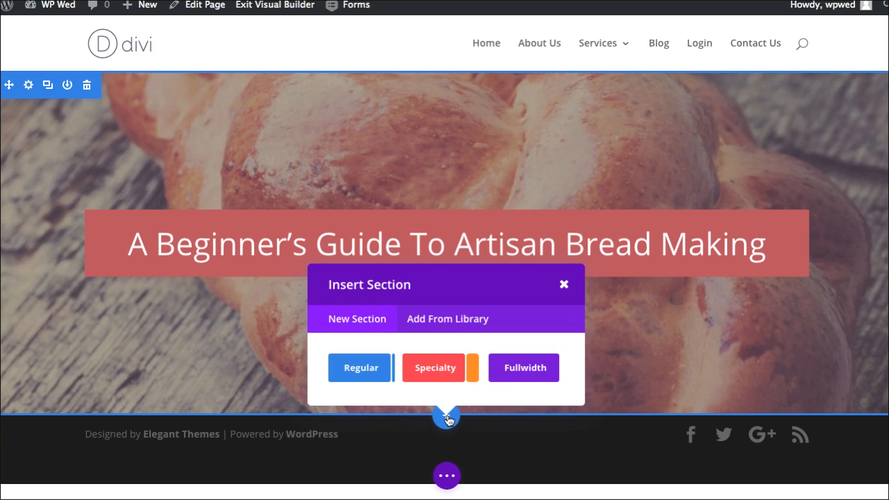
left_click(371, 377)
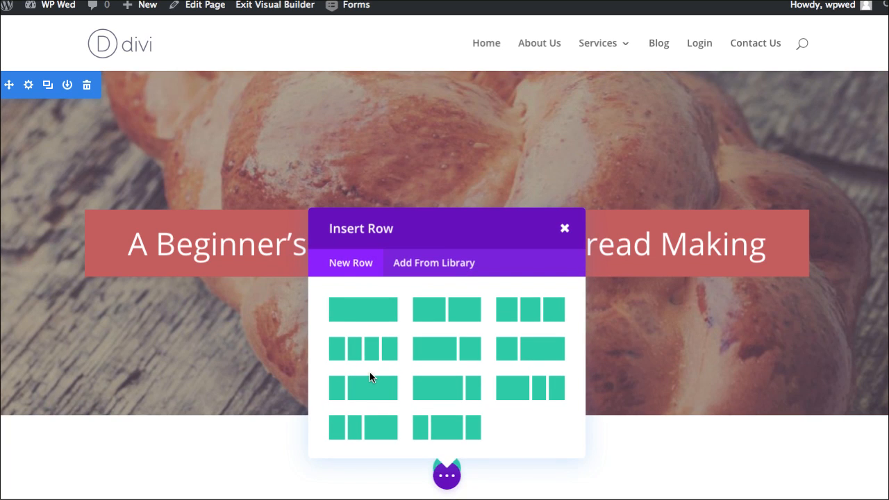
left_click(374, 318)
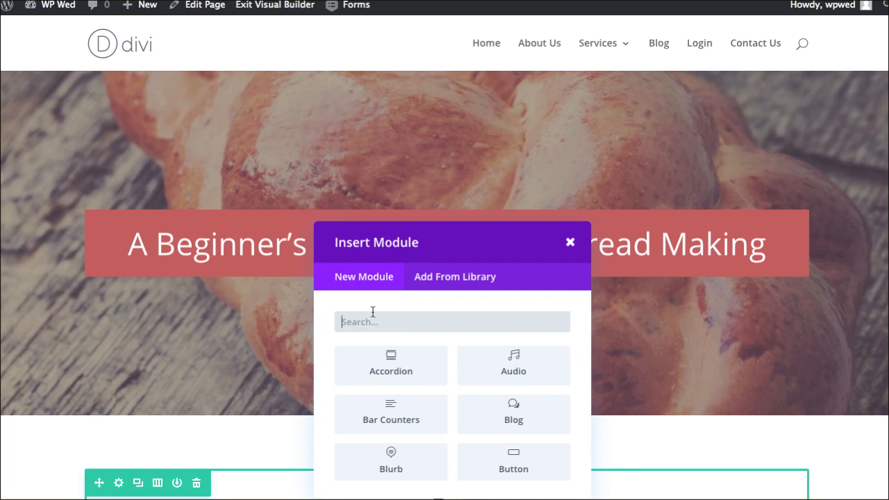
type("text")
left_click(378, 358)
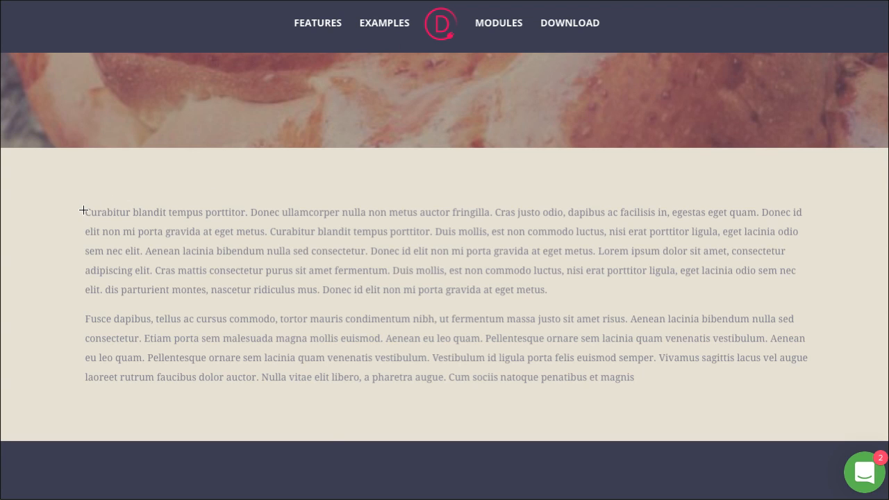
Copy the two body paragraphs from the example post and paste them into the new text module's content
left_click_drag(83, 210, 640, 384)
key("ctrl+c")
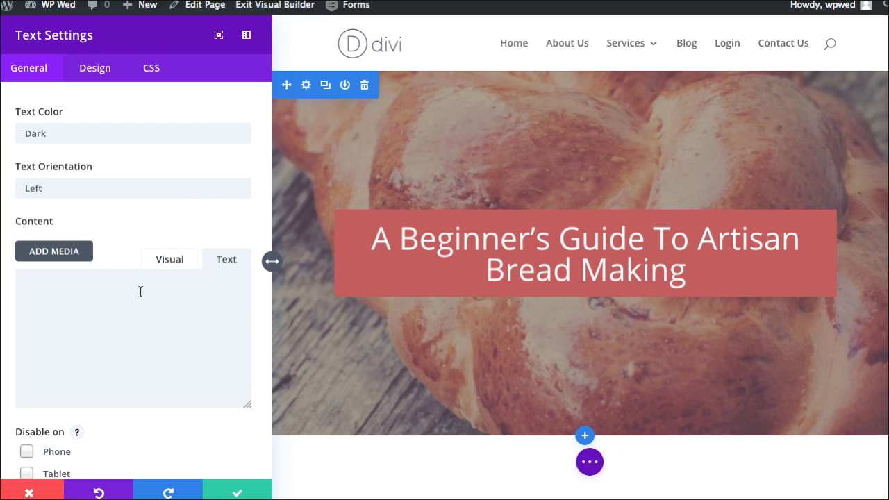
left_click(143, 301)
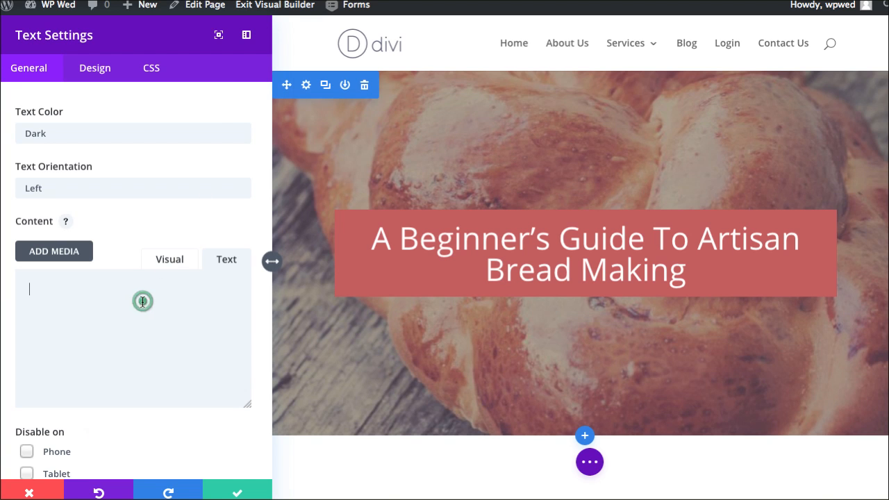
key("ctrl+v")
scroll(158, 300, "down", 5)
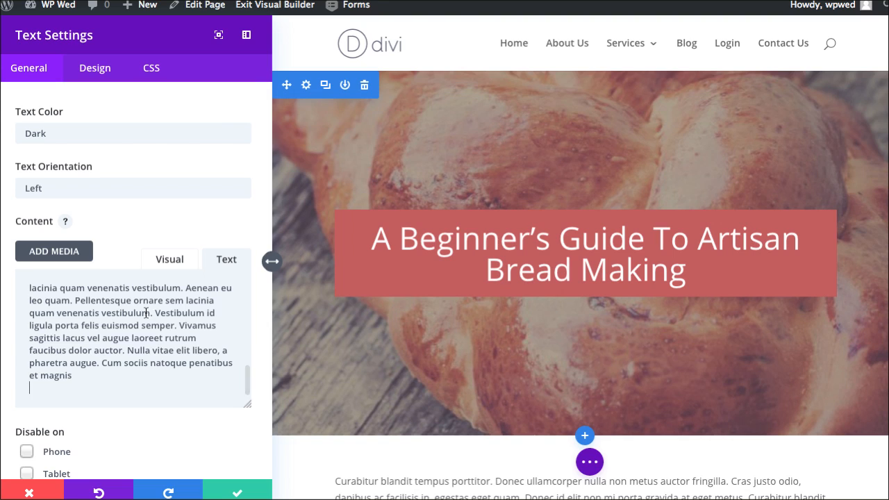
Keep the text module's Text Color at Dark, review its design options, and save the module
left_click(119, 132)
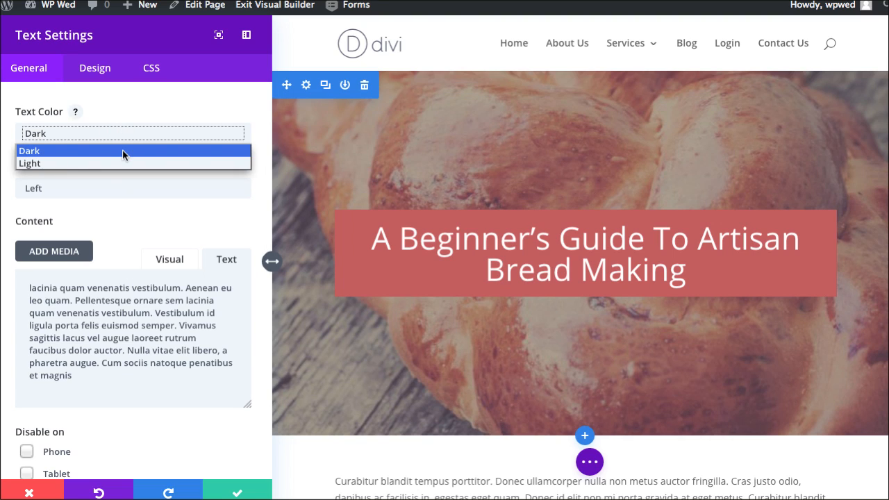
left_click(122, 150)
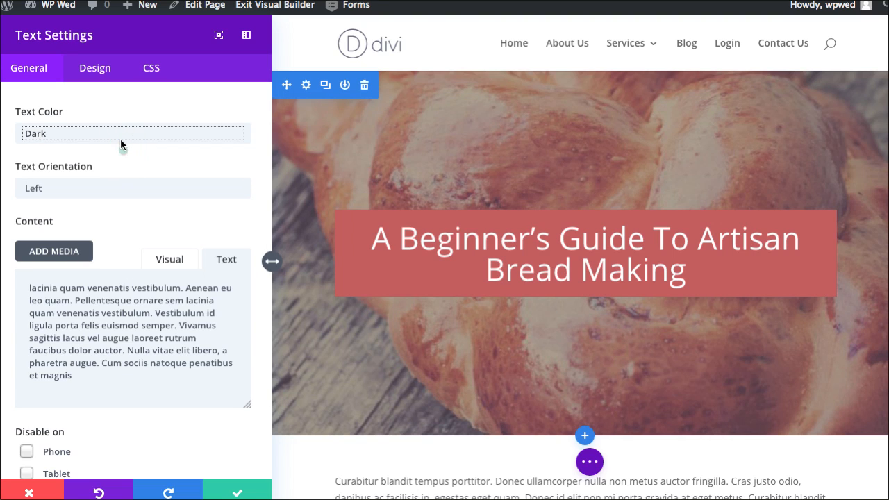
left_click(95, 75)
scroll(102, 289, "down", 5)
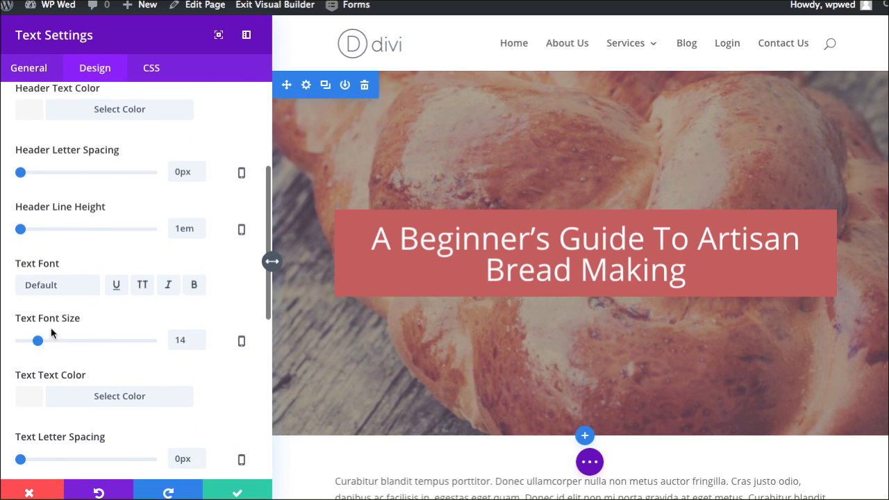
scroll(73, 361, "down", 1)
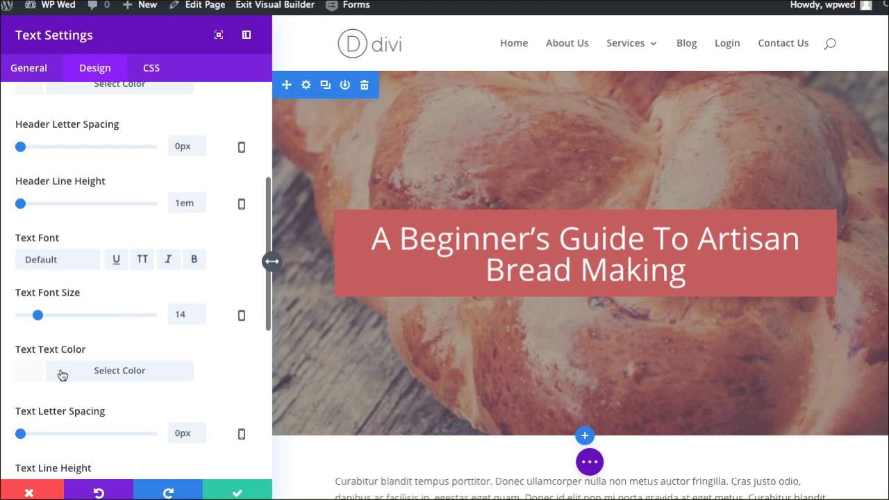
left_click(15, 67)
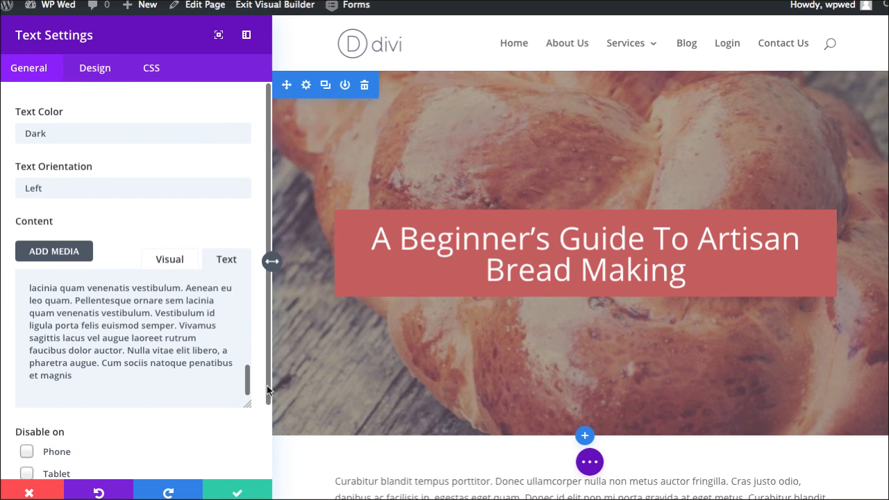
scroll(318, 423, "down", 3)
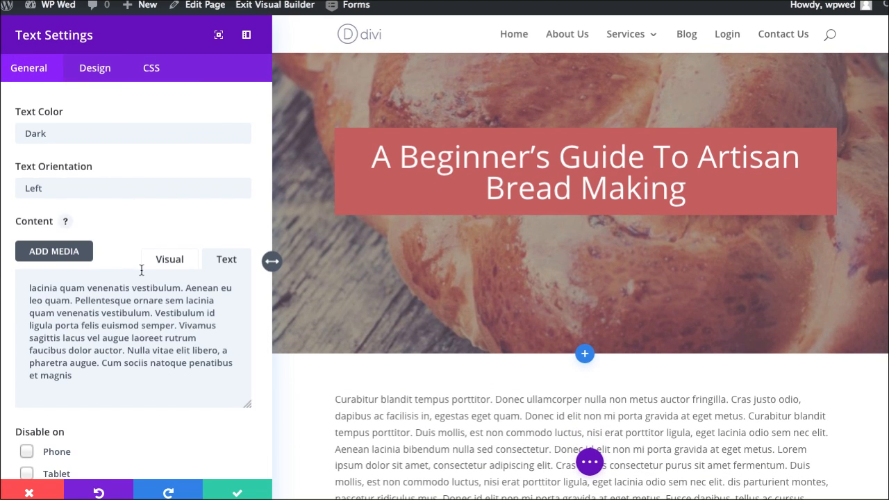
left_click(236, 492)
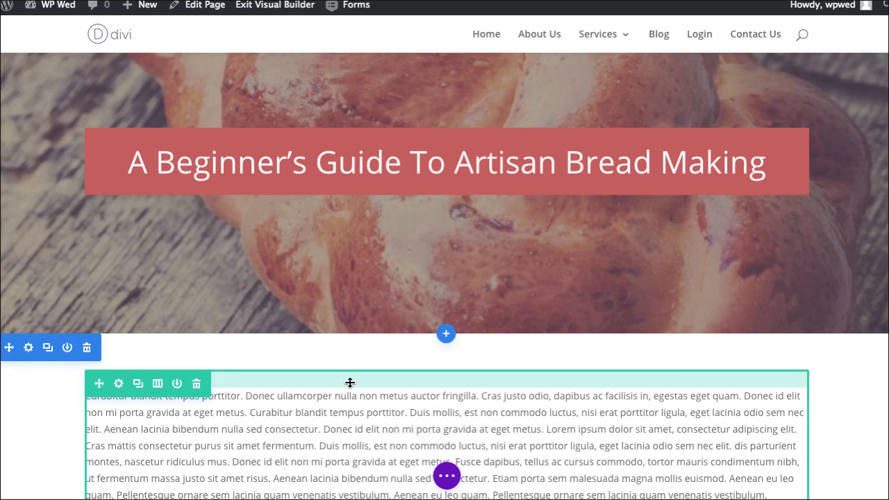
Set the background color of the section holding the body text to #e7e2d8 and save the section settings
scroll(350, 383, "down", 1)
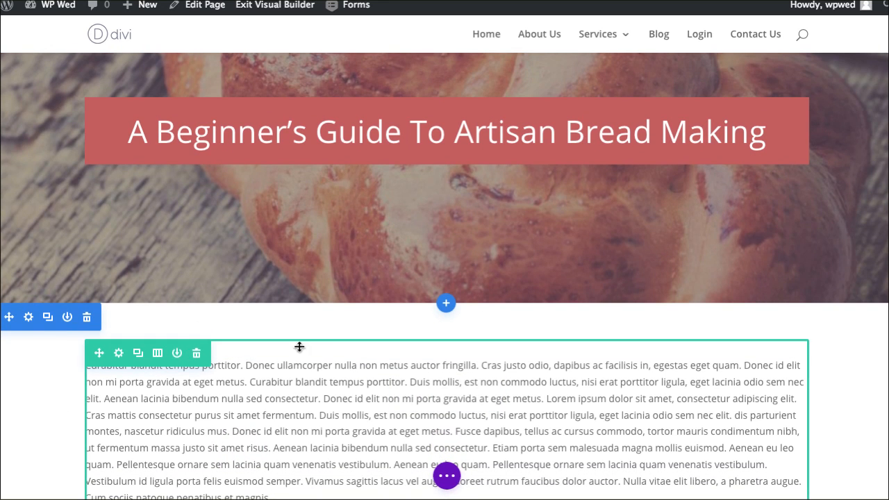
scroll(299, 346, "down", 2)
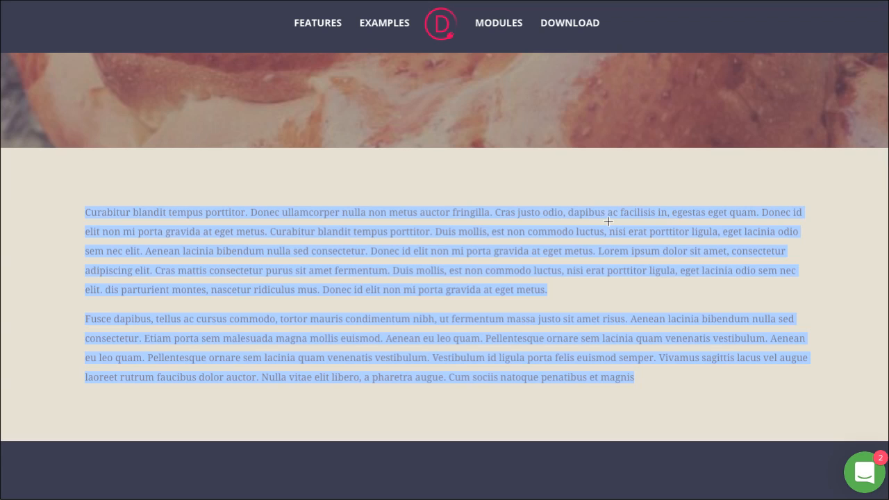
left_click(679, 209)
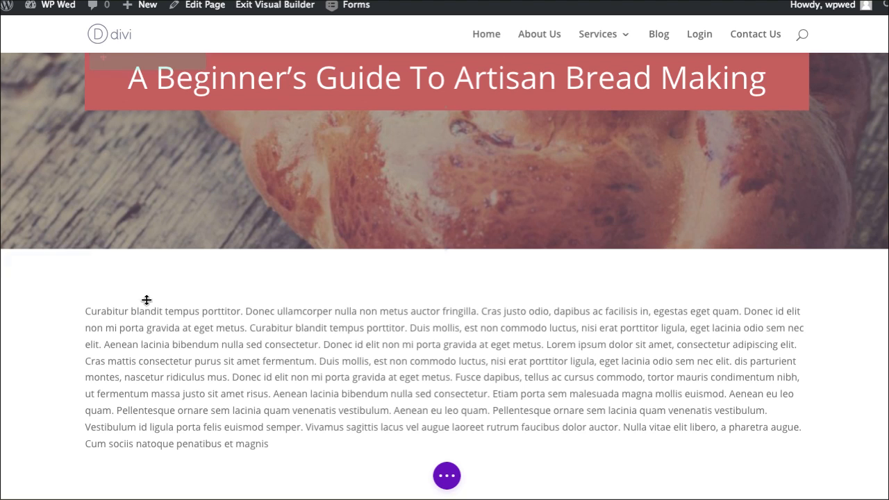
mouse_move(24, 271)
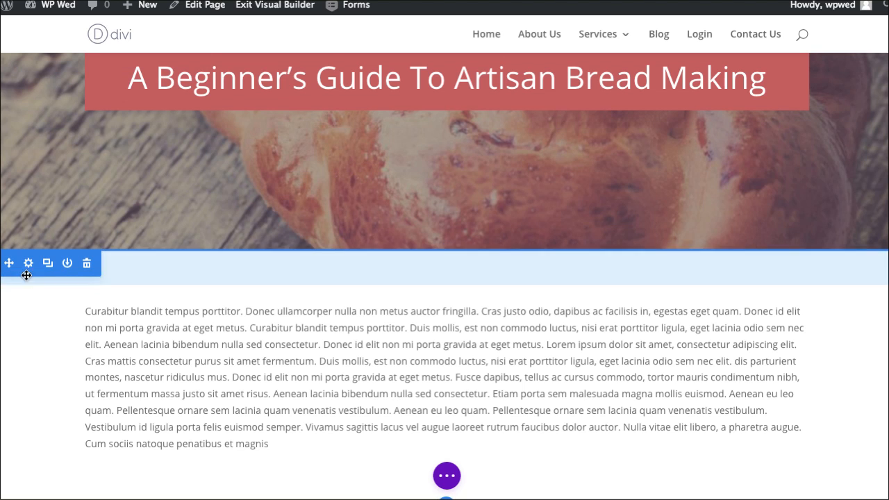
left_click(27, 263)
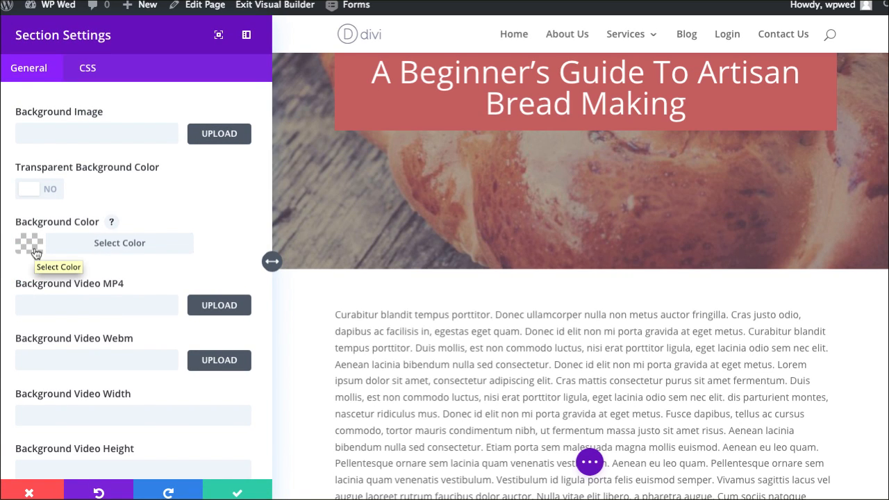
left_click(36, 253)
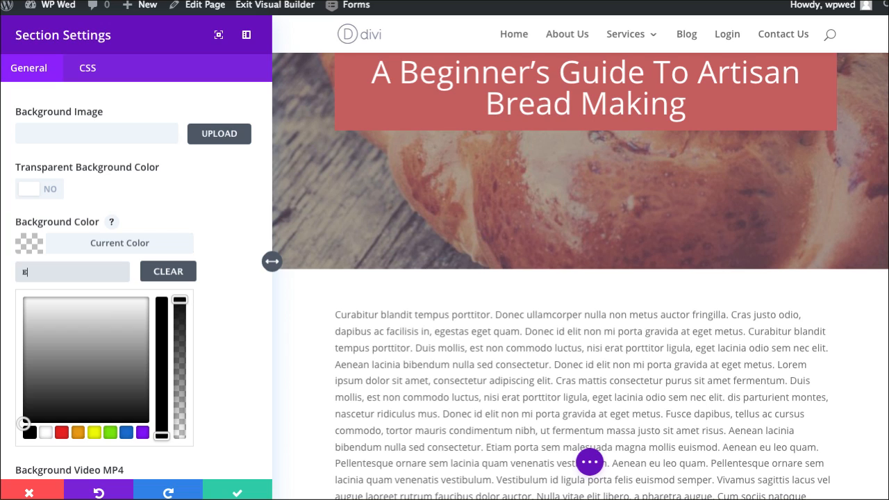
type("E7")
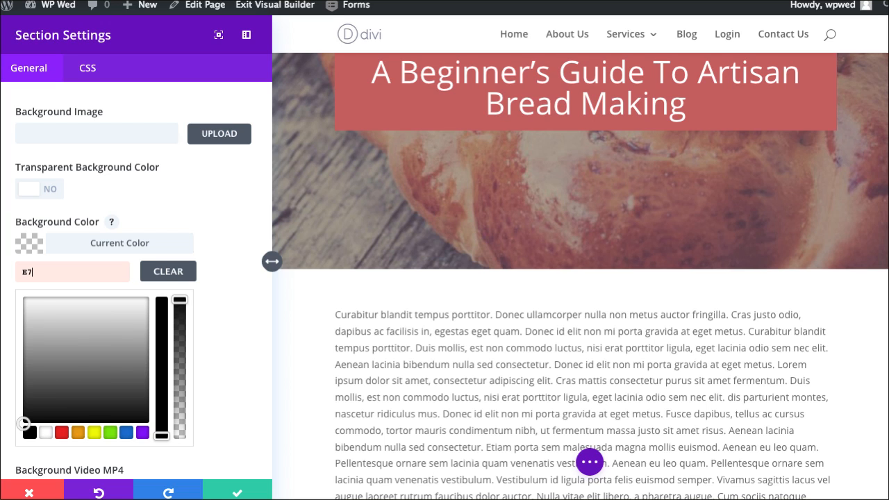
type("E2D8")
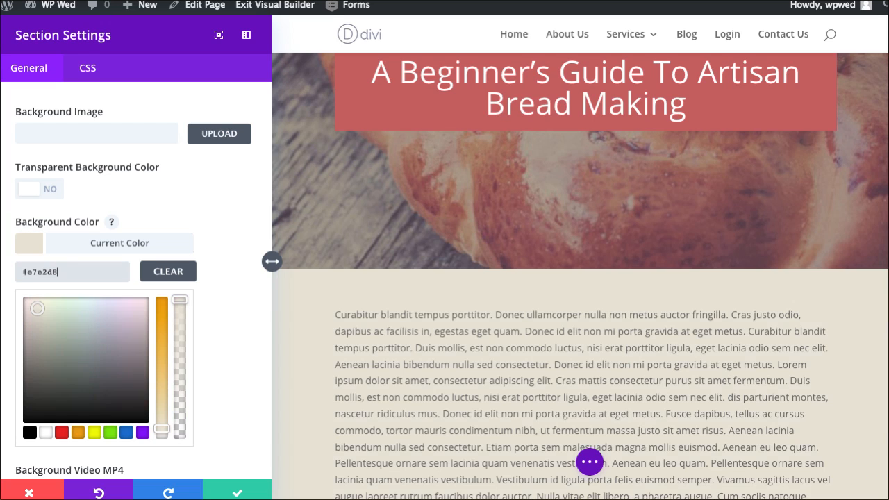
left_click(238, 494)
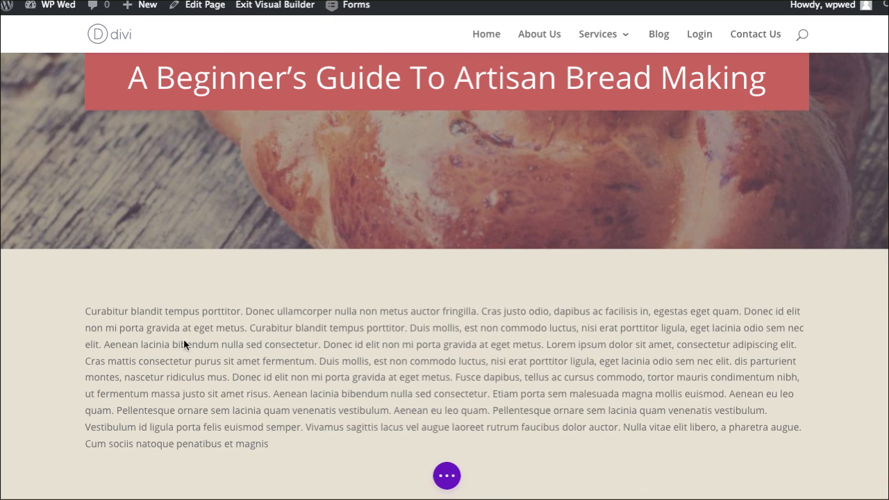
Split the body text into three paragraphs by inserting breaks before "Cras mattis consectetur" and before the "Aenean lacinia" that follows "amet risus."
left_click(87, 359)
double_click(87, 360)
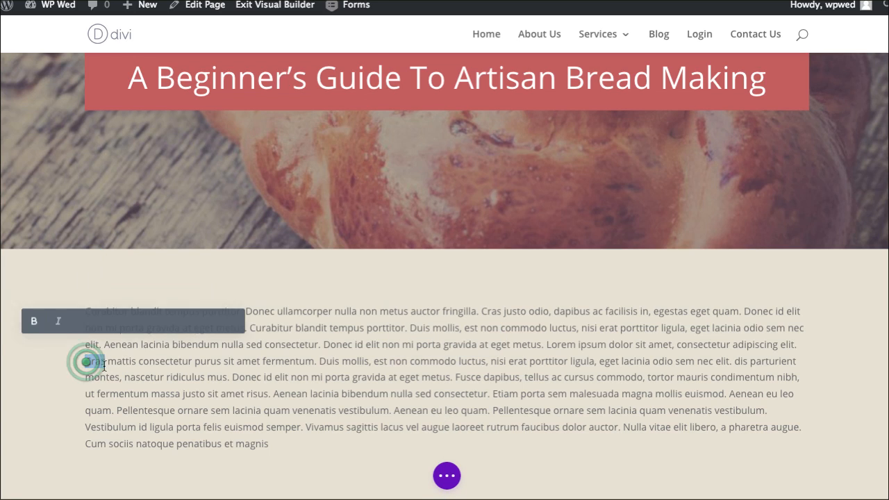
key("Left")
key("Return")
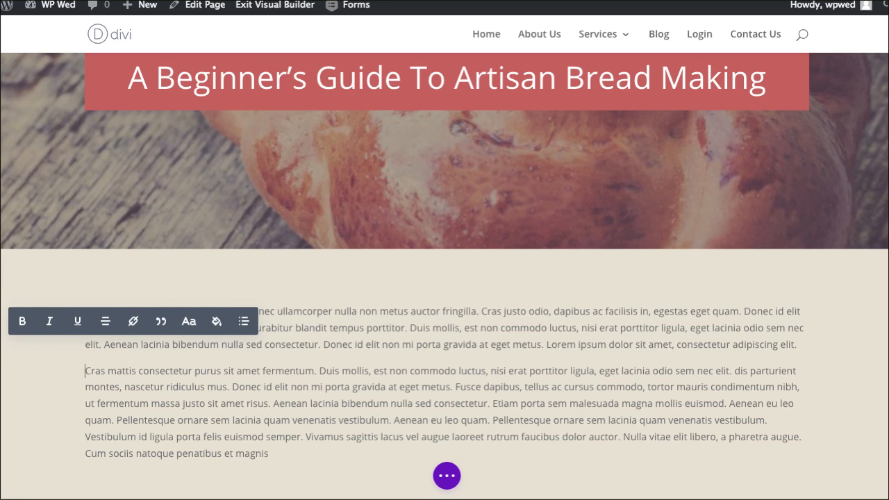
left_click(273, 406)
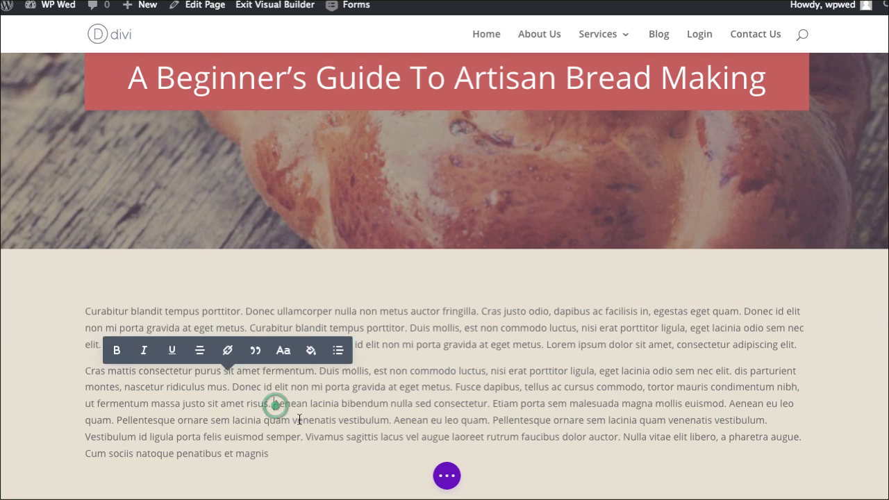
key("Return")
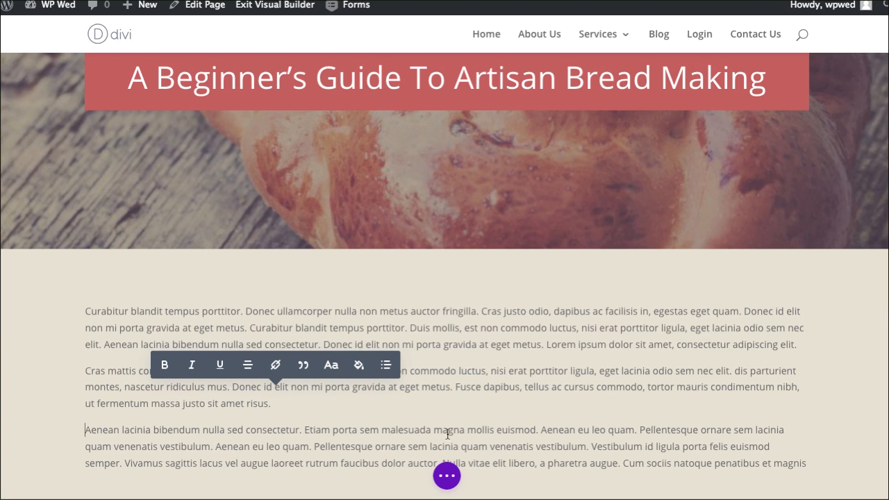
left_click(443, 380)
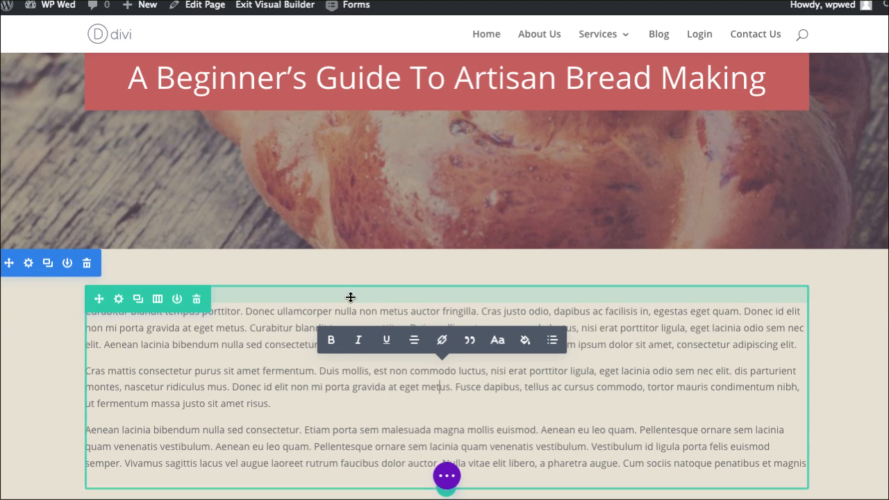
Check the body text row's settings, set the body text module's Text Orientation to Justified, and save it
left_click(119, 300)
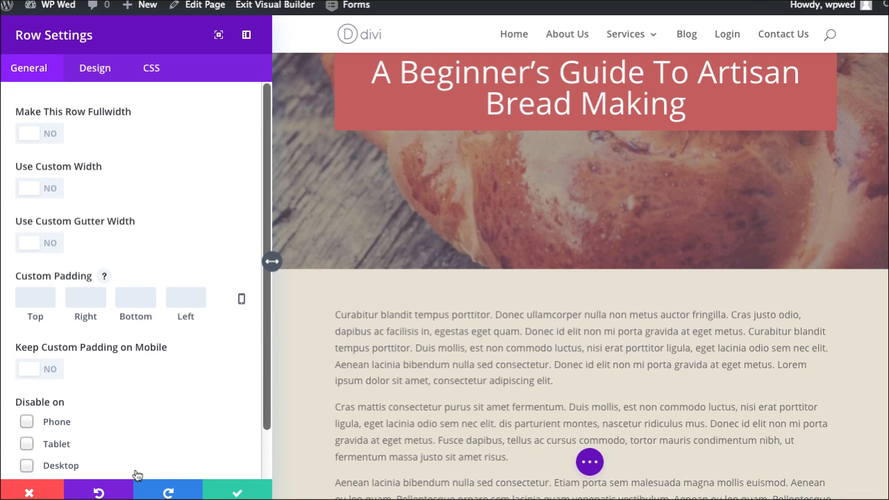
left_click(236, 492)
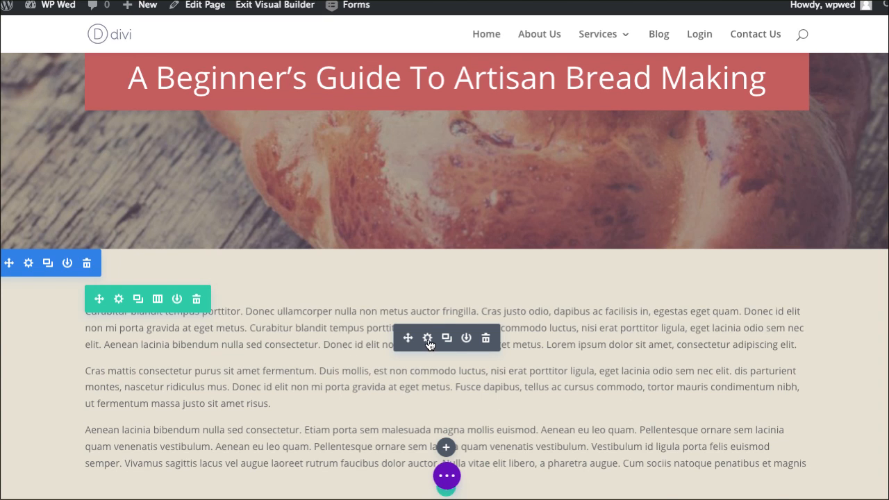
left_click(428, 338)
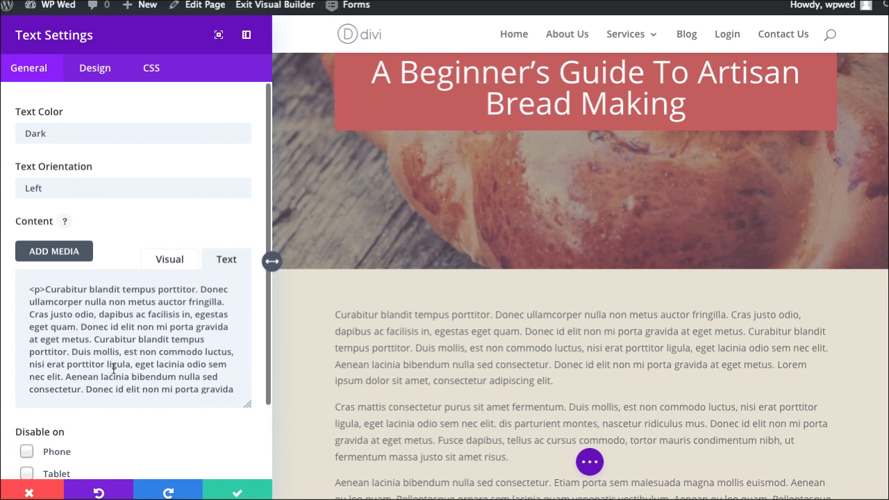
left_click(97, 188)
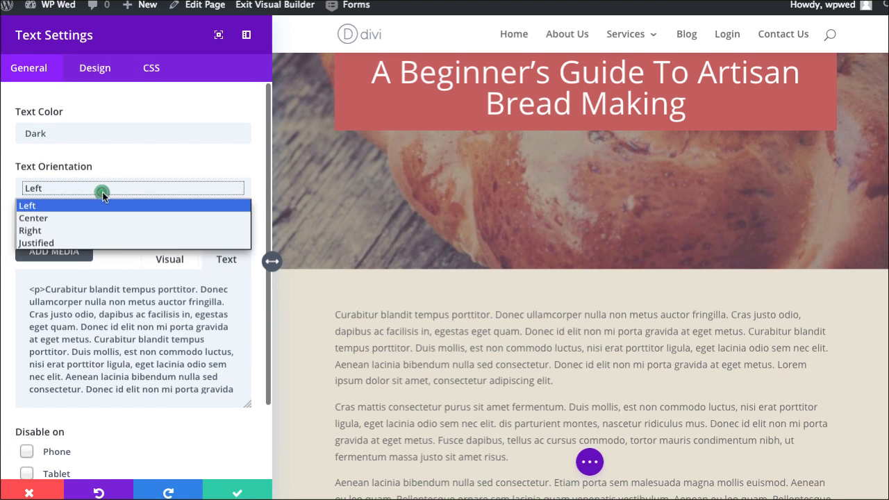
left_click(83, 241)
left_click(235, 491)
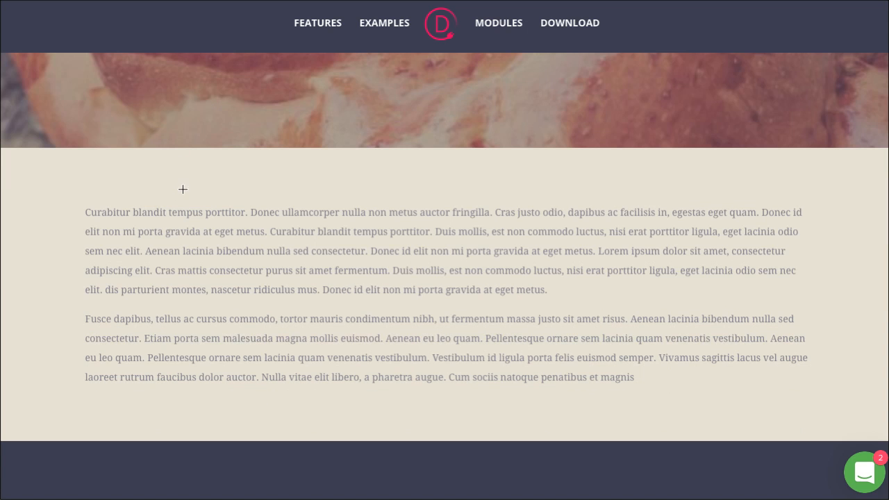
Compare with the example post and add a regular section with a three-column row below the body text section
scroll(220, 222, "down", 3)
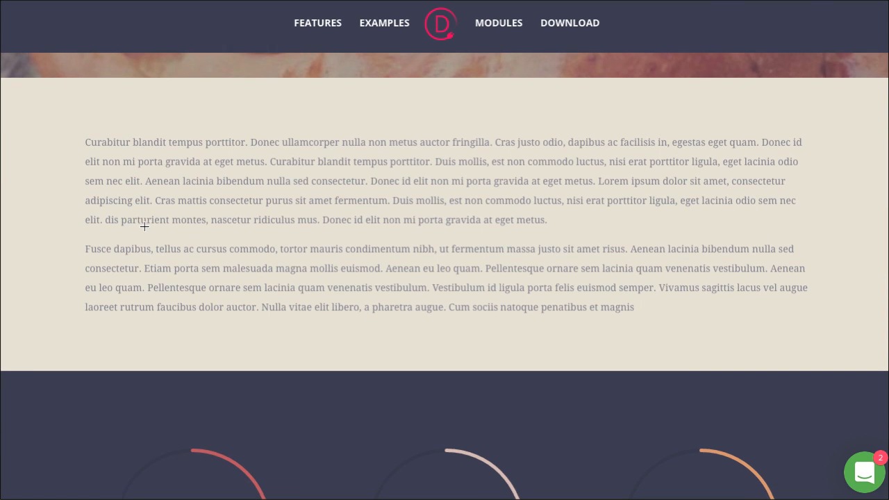
scroll(98, 228, "down", 2)
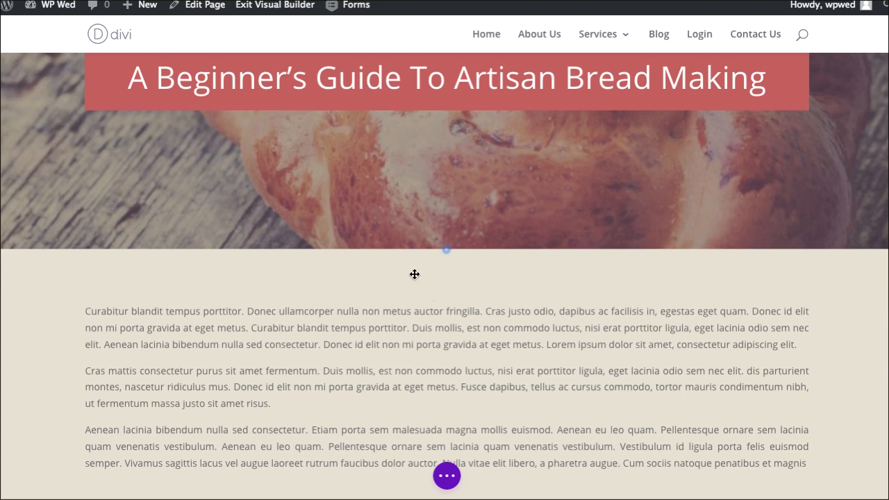
scroll(463, 349, "down", 1)
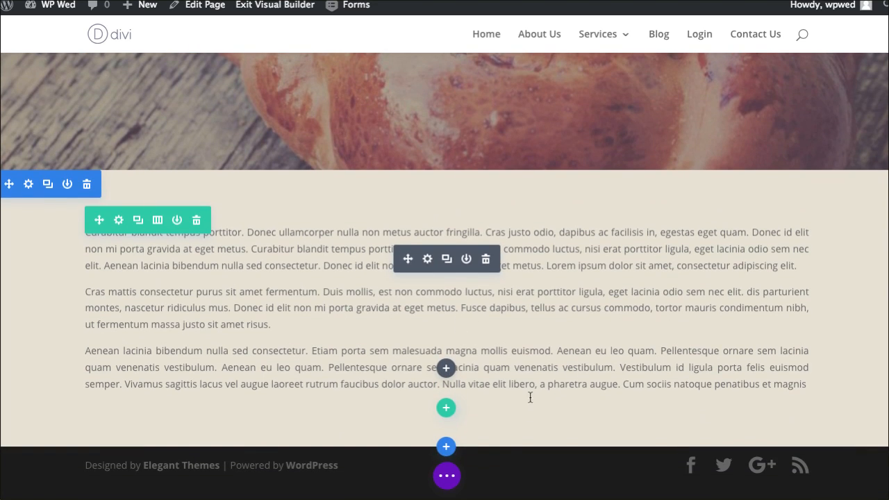
left_click(446, 448)
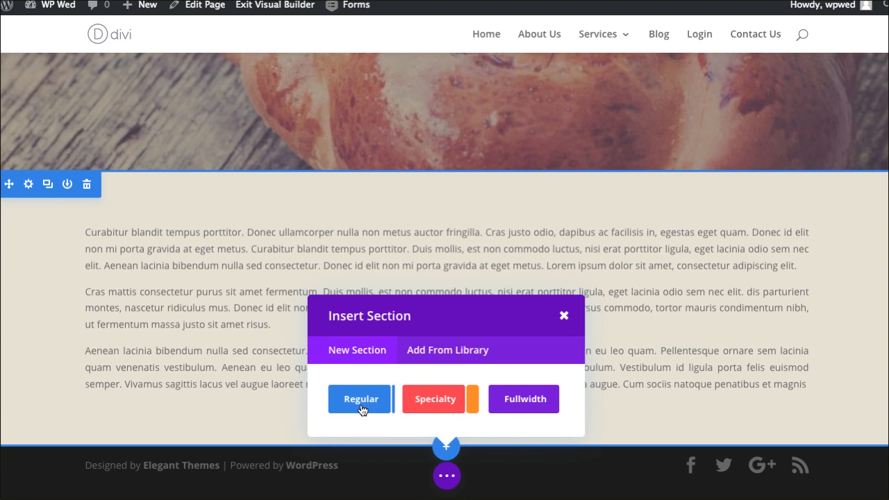
left_click(361, 405)
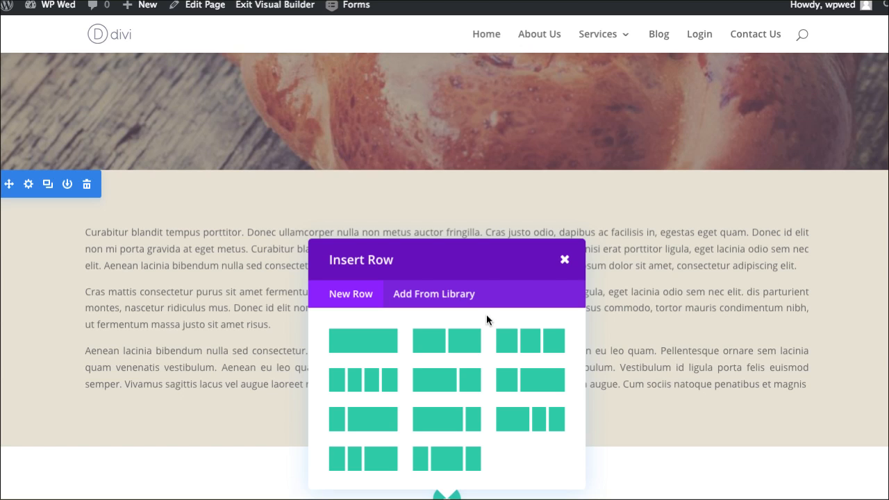
left_click(542, 347)
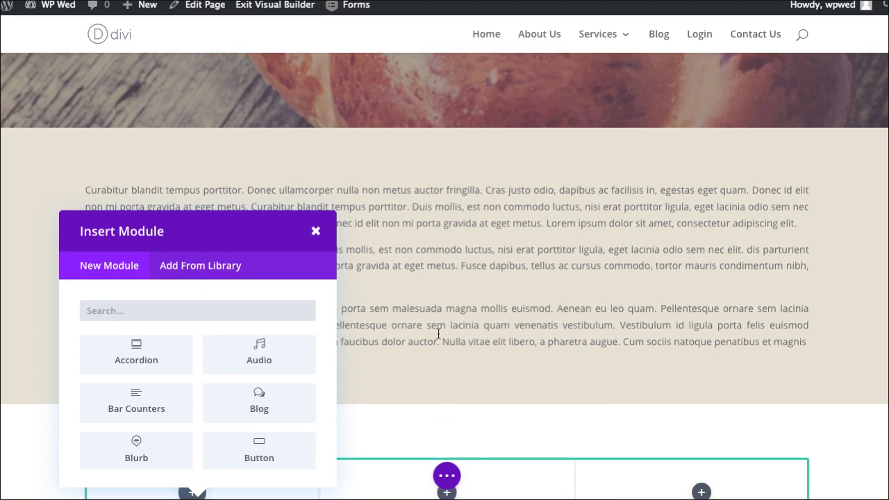
Insert a Circle Counter module in the first column of the new row
scroll(193, 278, "down", 4)
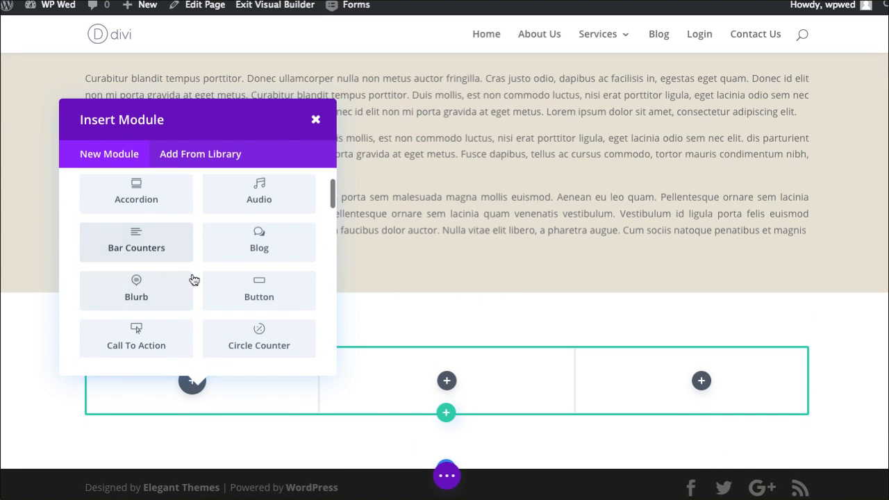
scroll(195, 274, "down", 2)
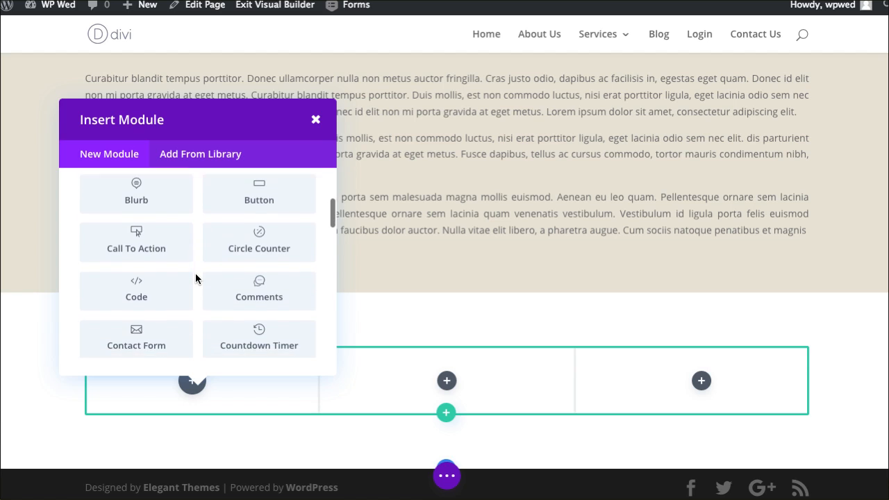
scroll(195, 278, "up", 1)
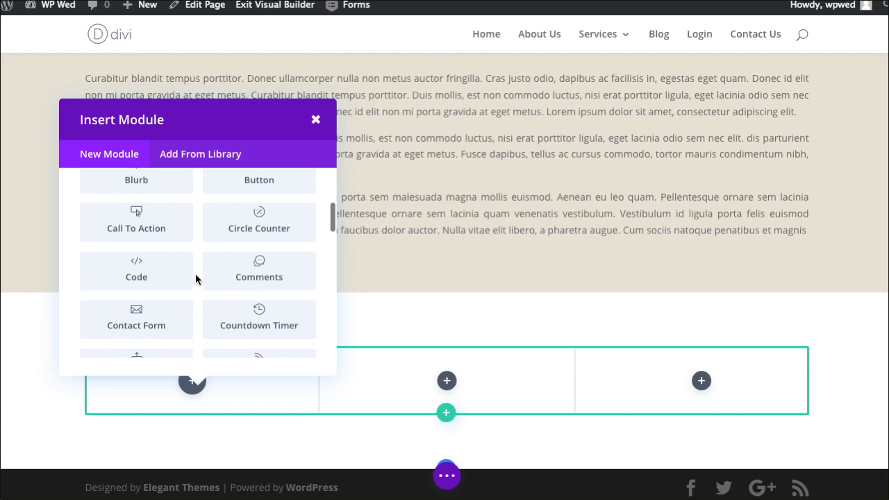
scroll(196, 277, "up", 1)
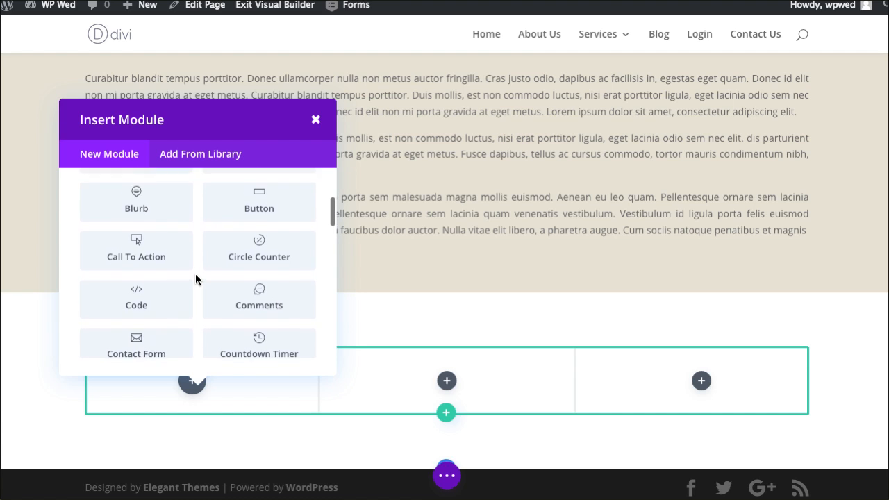
left_click(283, 260)
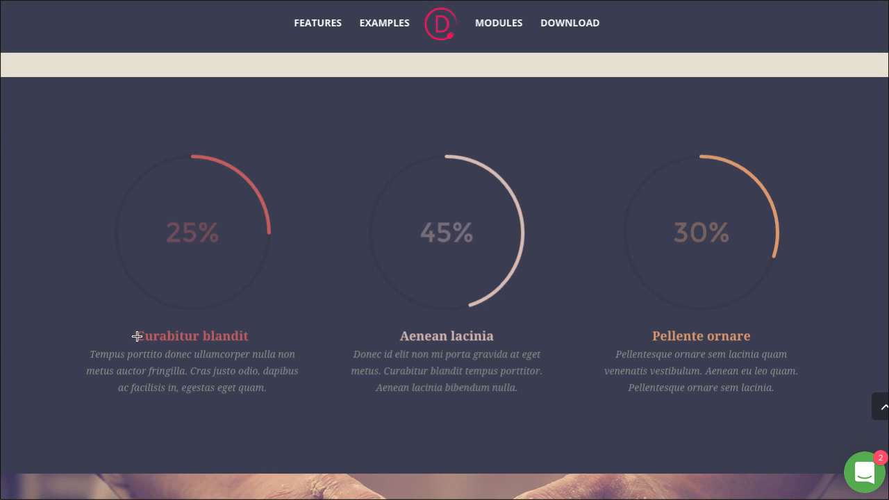
Set the circle counter's title to "Curabitur blandit" from the example post and its number to 24
left_click_drag(137, 336, 242, 336)
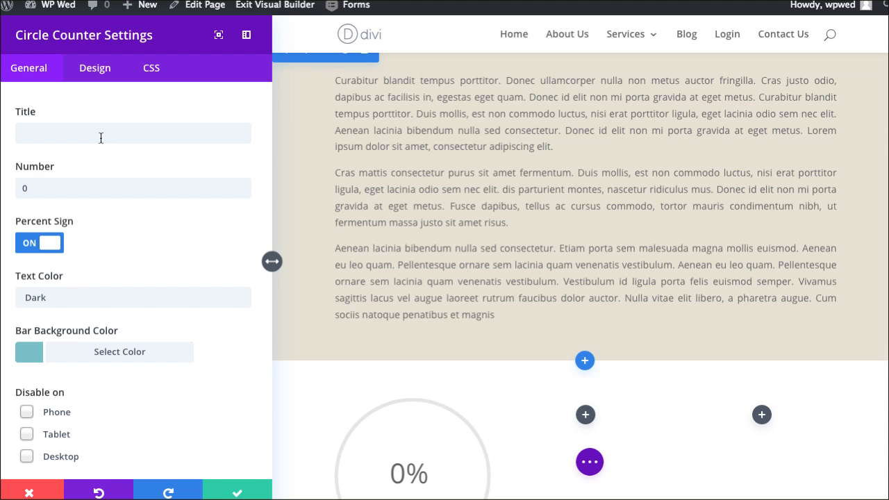
left_click(99, 131)
type("Curabitur blandit")
left_click(131, 191)
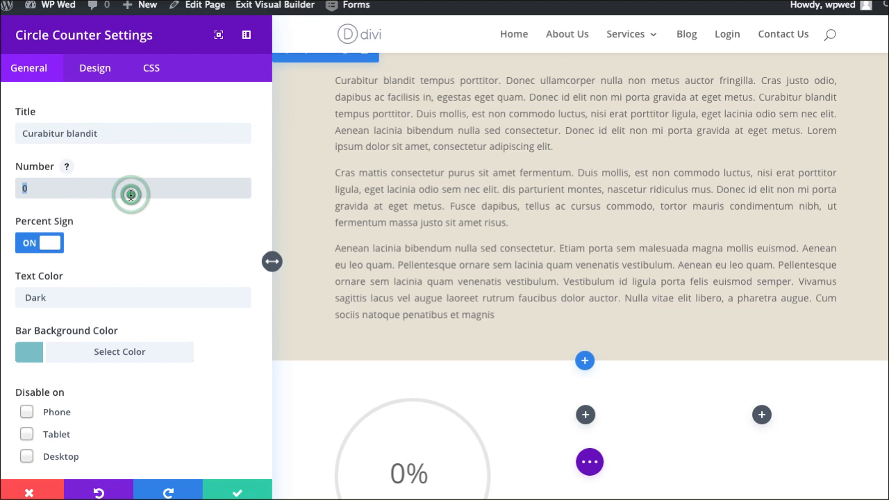
key("BackSpace")
type("24")
Preview the circle counter without its percent sign, and switch the percent sign back on
left_click(50, 247)
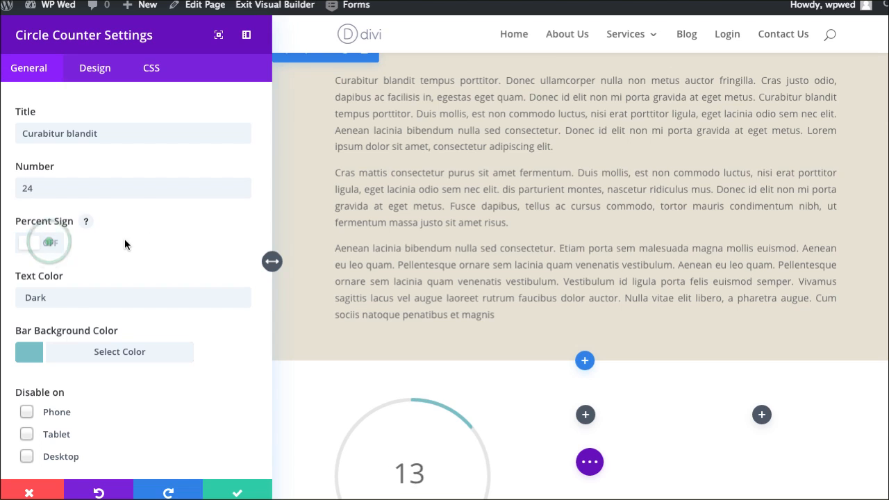
scroll(124, 238, "down", 1)
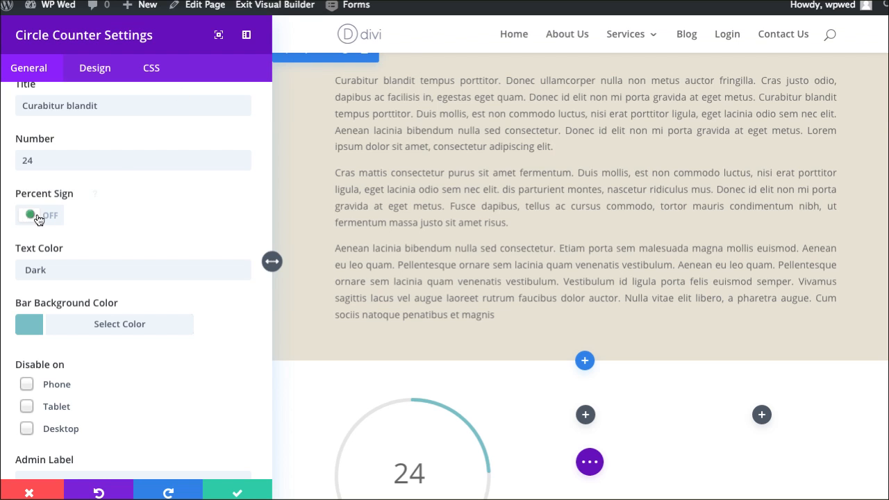
left_click(39, 217)
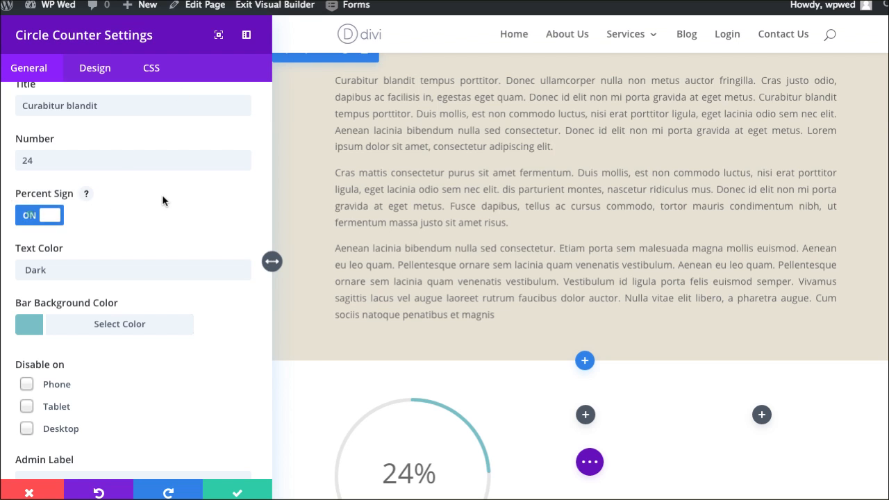
Correct the circle counter's number to 25
left_click(67, 165)
key("BackSpace")
type("5")
left_click(168, 224)
Set the circle counter's Bar Background Color to #BF6161 and save the module
scroll(168, 225, "down", 1)
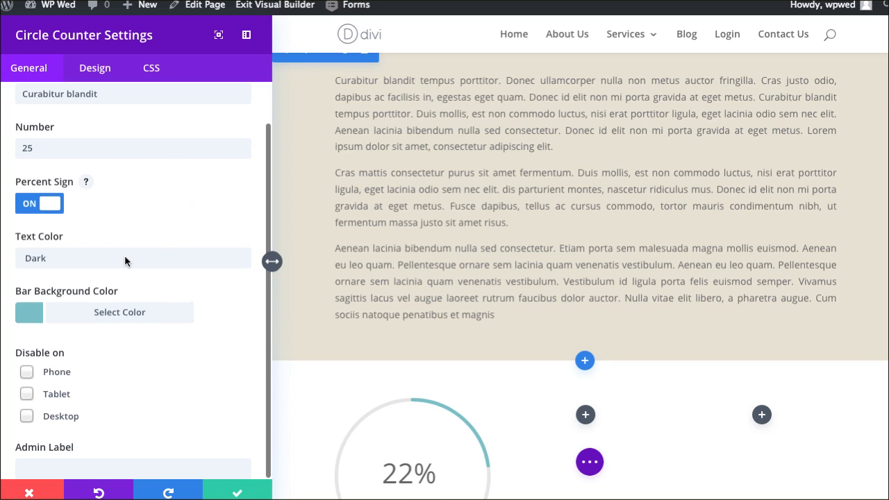
left_click(30, 316)
double_click(83, 340)
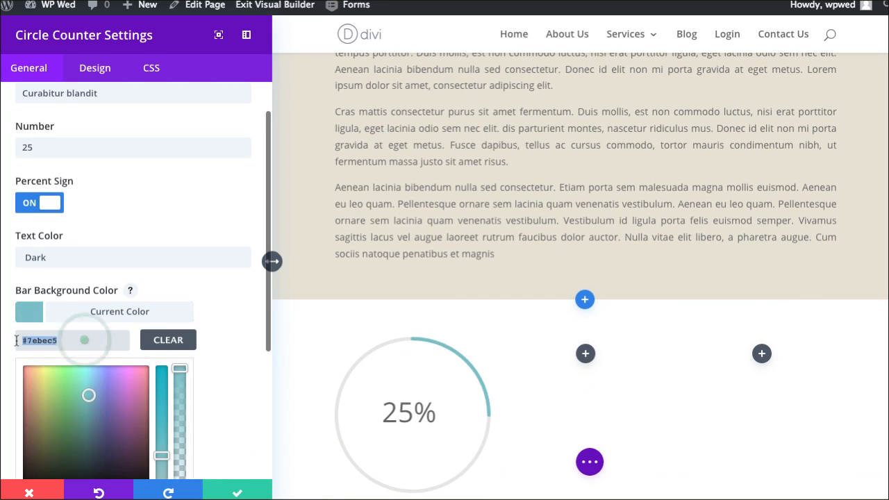
key("BackSpace")
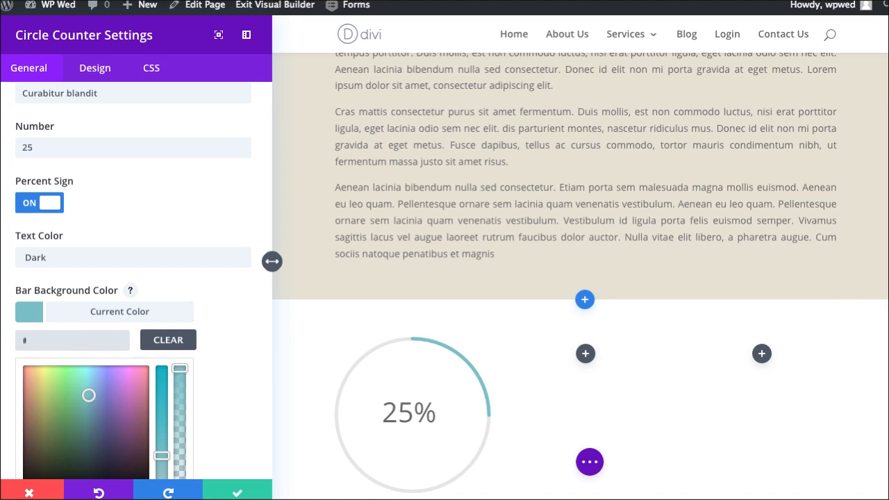
type("BF6161")
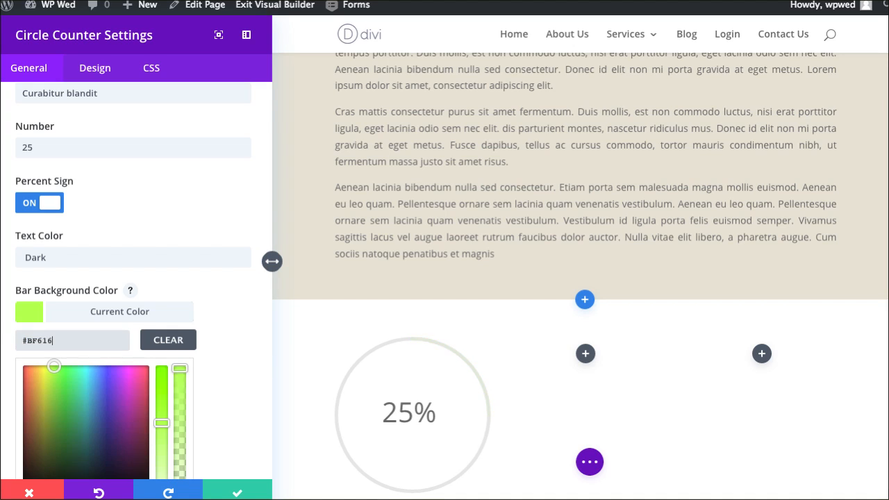
left_click(254, 493)
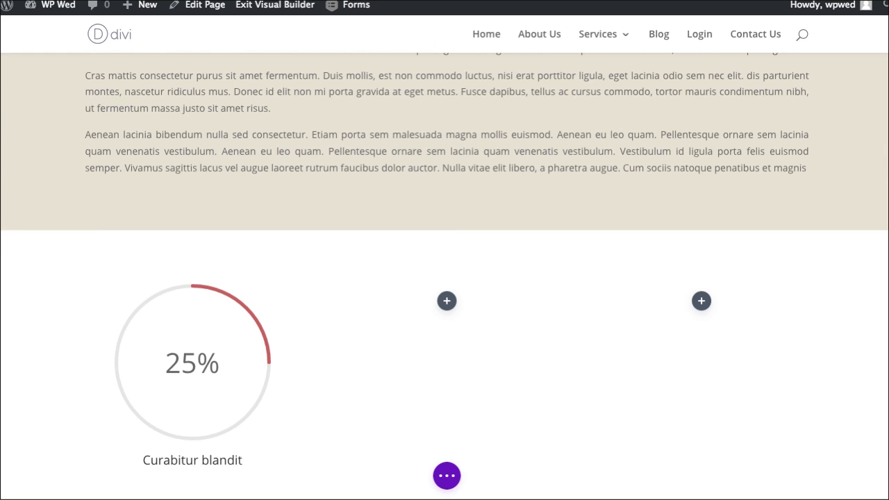
Set the background color of the section holding the circle counter to #393d52 and save the section settings
mouse_move(72, 258)
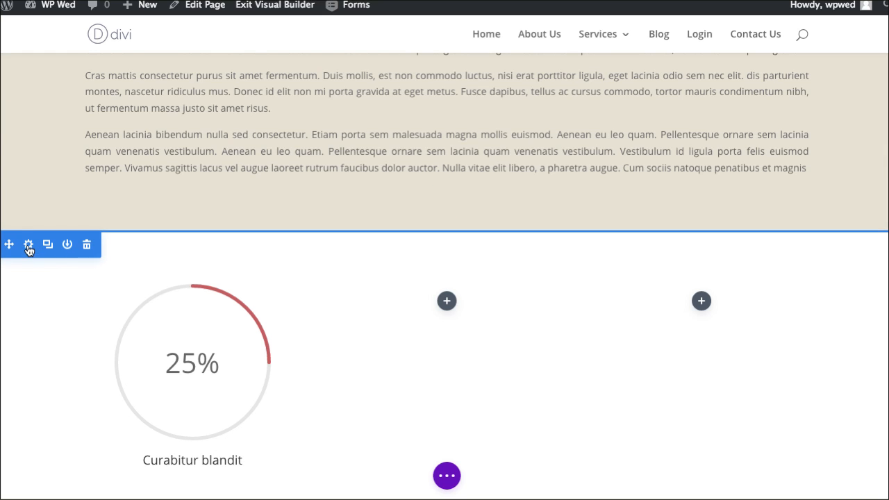
scroll(229, 382, "down", 2)
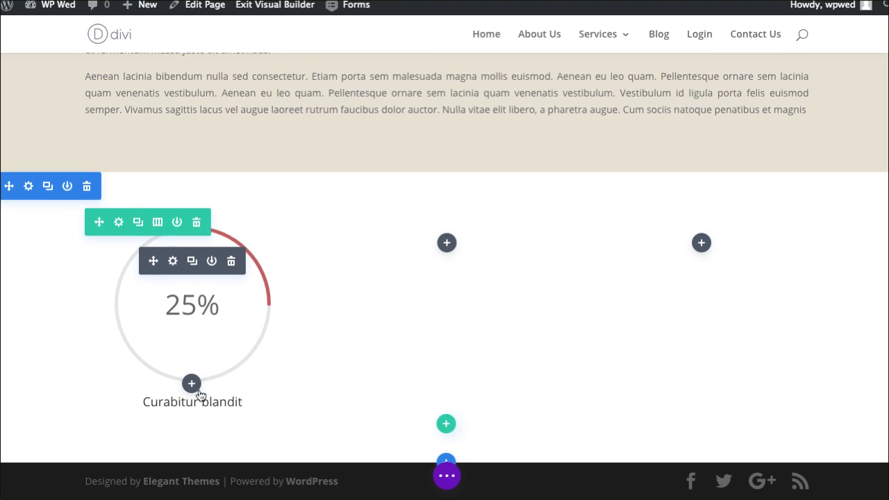
left_click(30, 188)
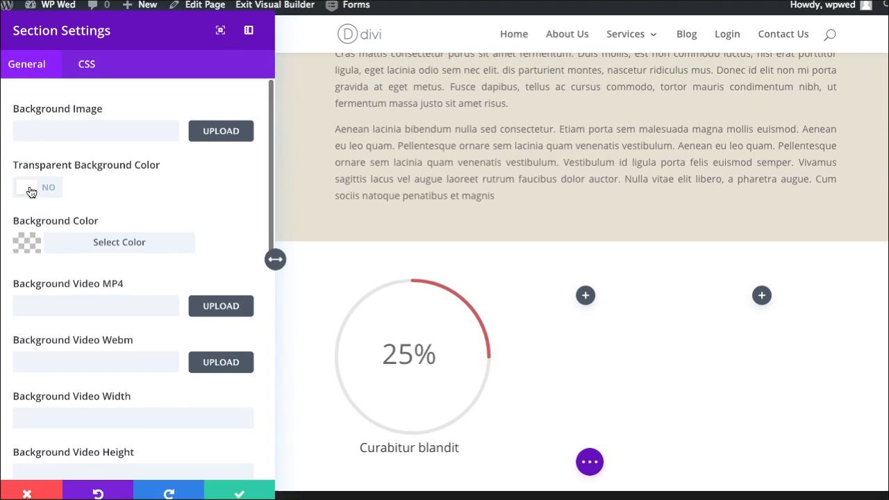
left_click(32, 246)
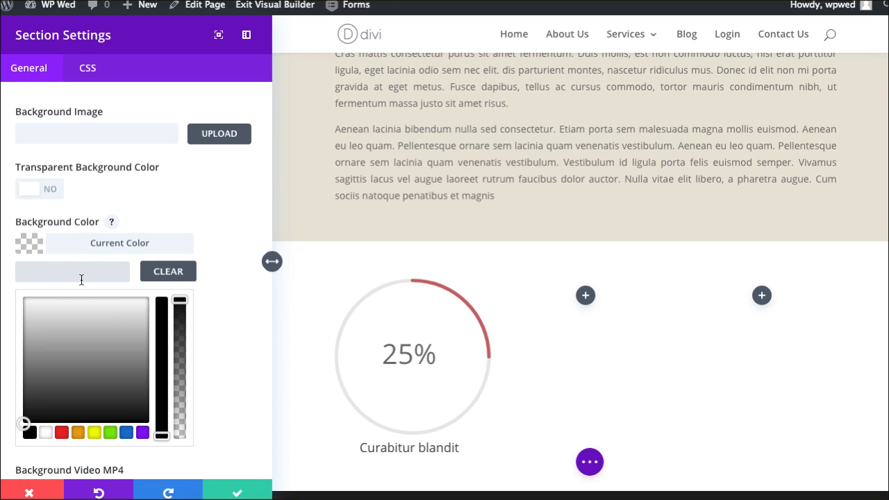
type("393D52")
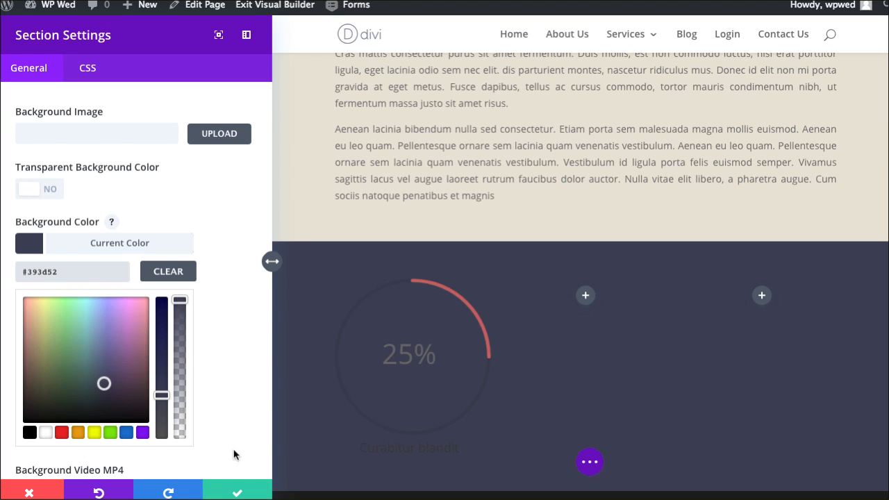
left_click(235, 491)
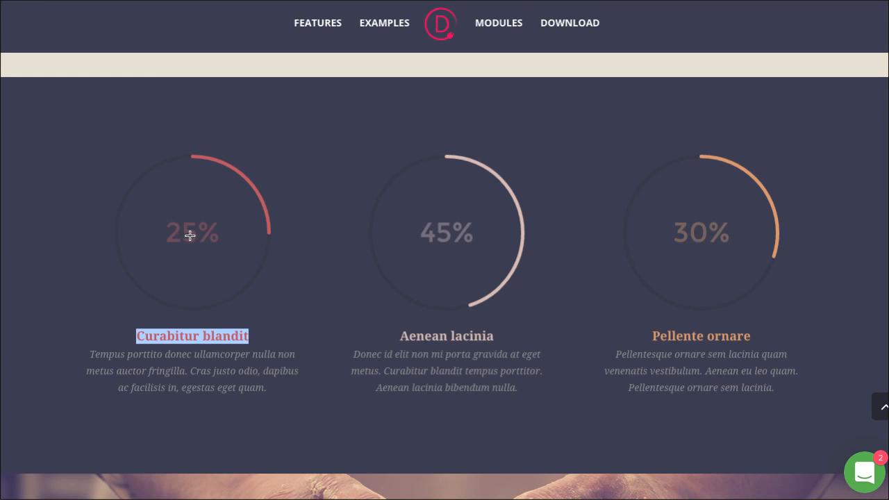
Copy the description paragraph beneath the Curabitur blandit counter on the example page
left_click(196, 364)
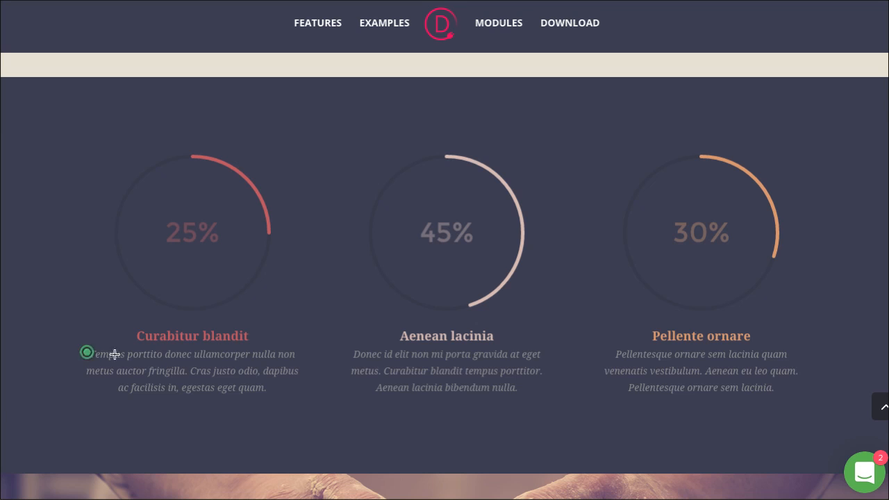
left_click_drag(96, 353, 270, 382)
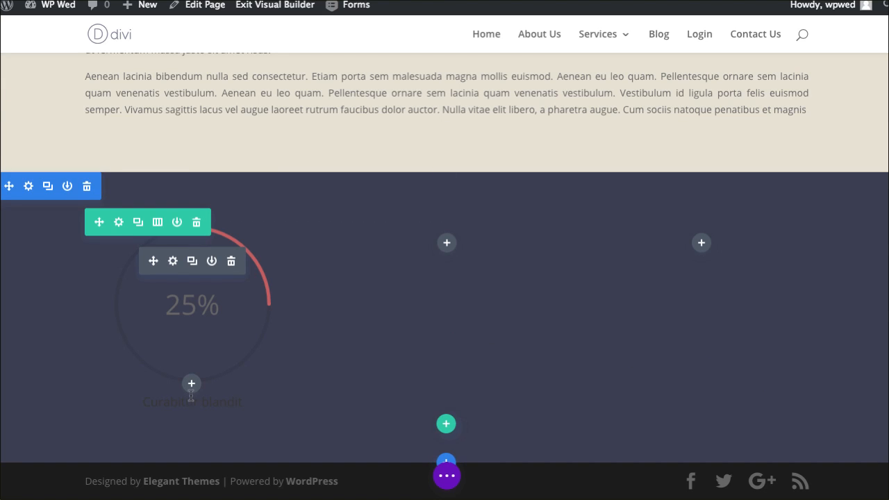
Set the circle counter's Number Text Color to #bf6161 and save the module
left_click(173, 260)
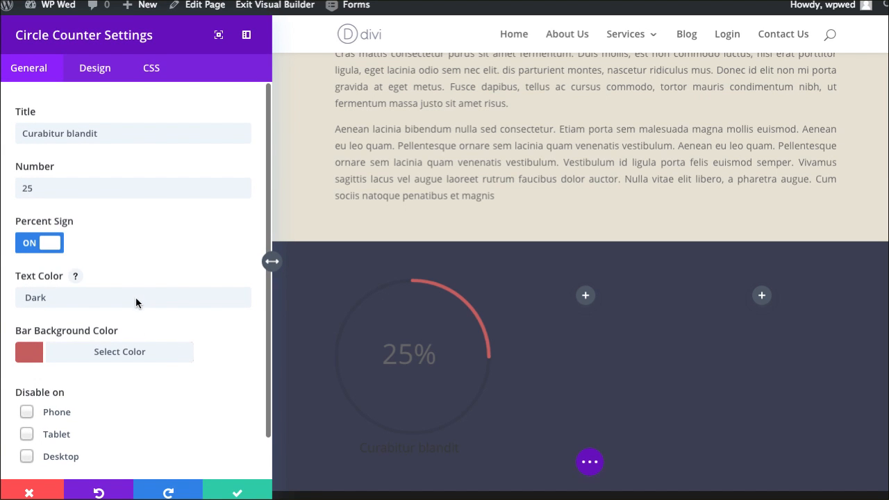
left_click(94, 66)
scroll(104, 329, "down", 1)
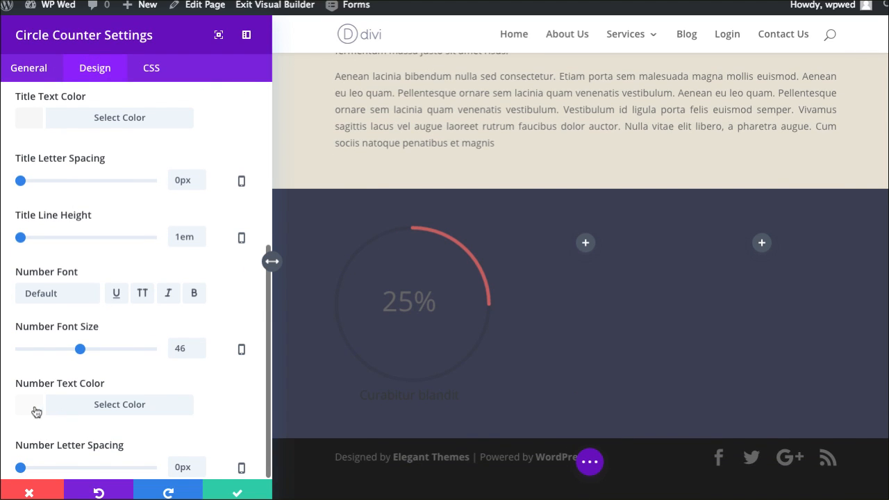
left_click(32, 411)
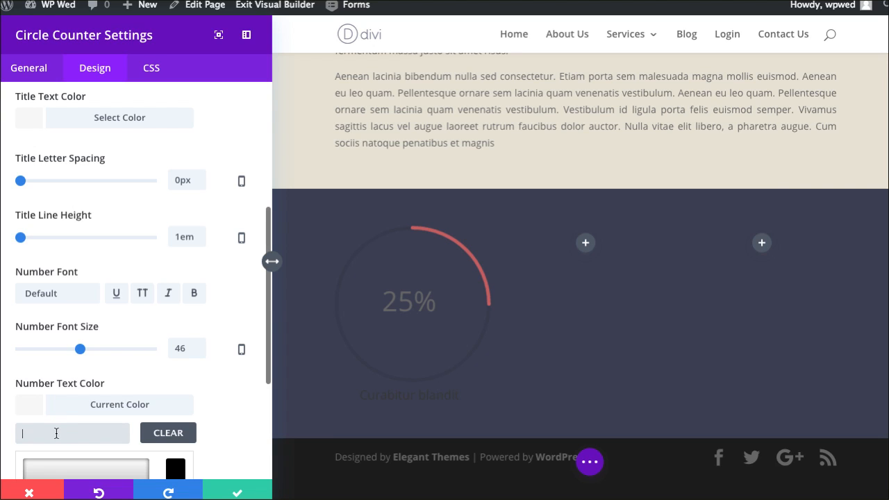
type("B")
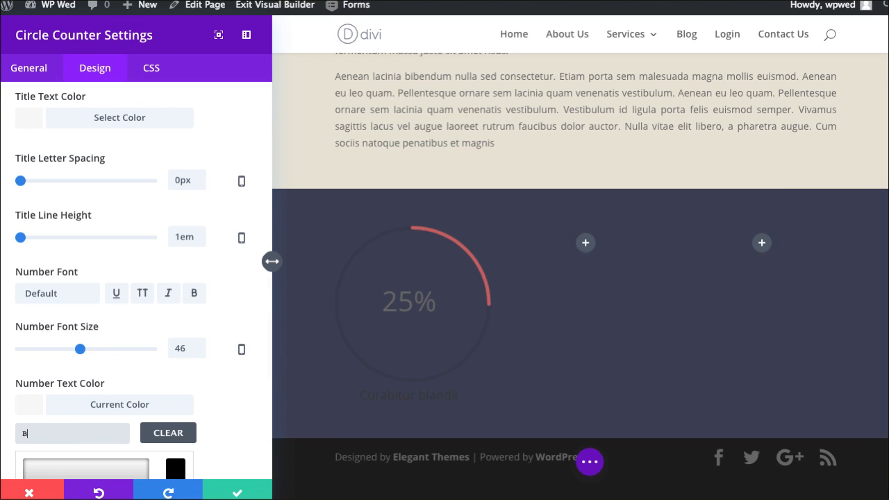
type("F66=1")
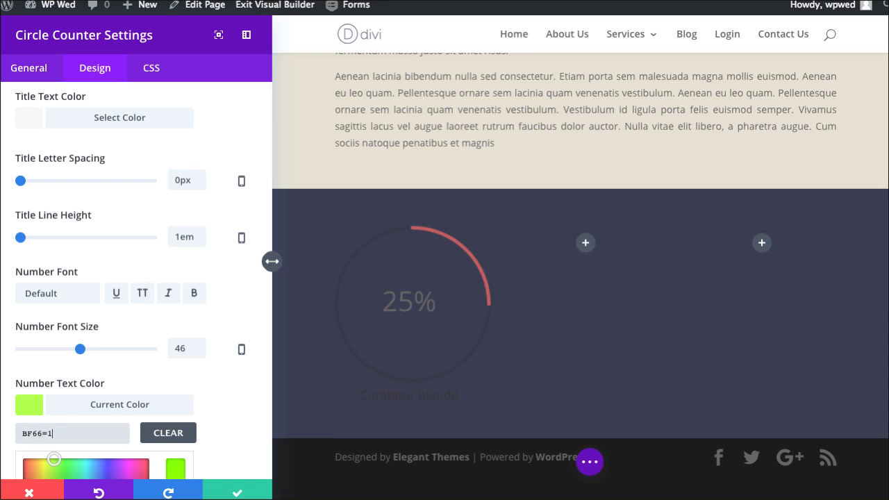
type("6C")
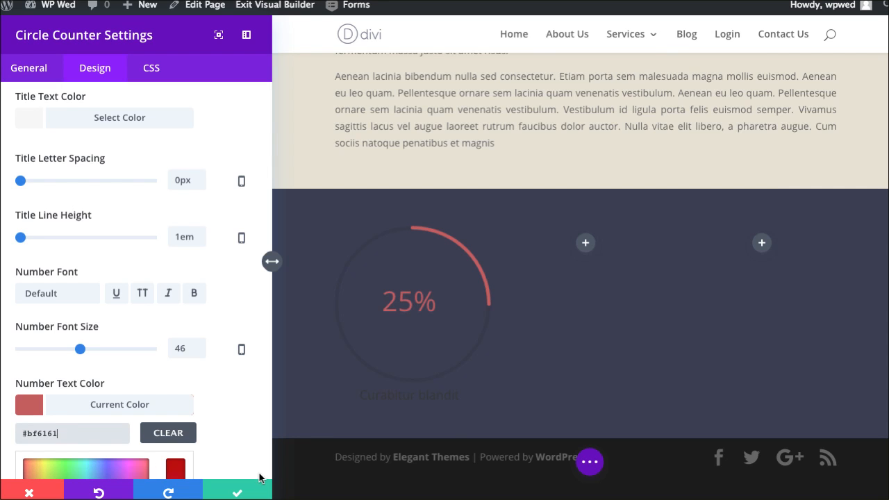
left_click(254, 490)
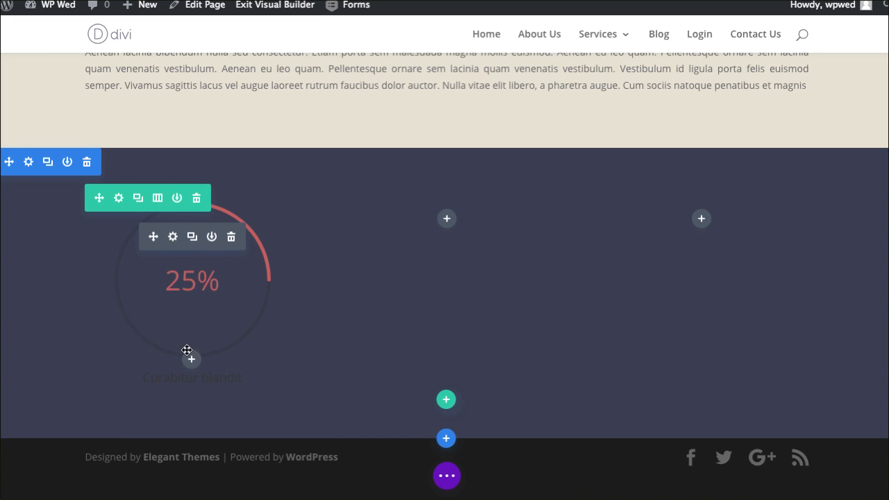
Set the circle counter's Title Text Color to #bf6161 and save the module
left_click(173, 236)
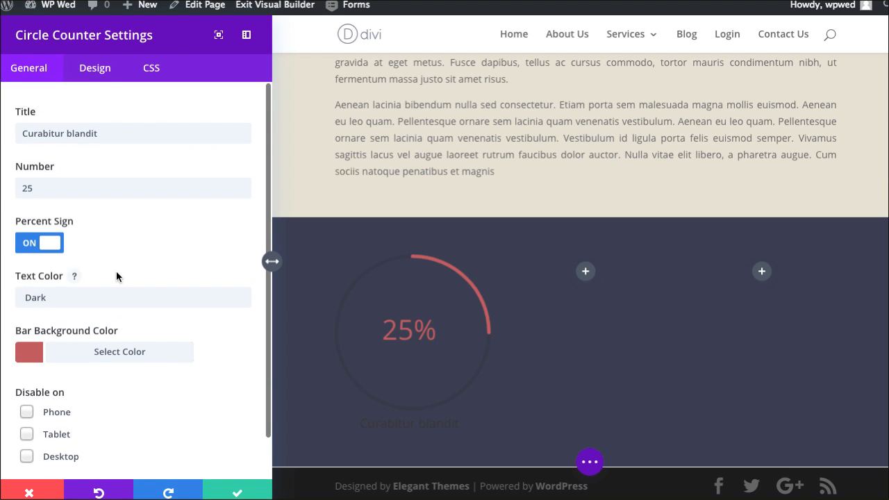
left_click(95, 69)
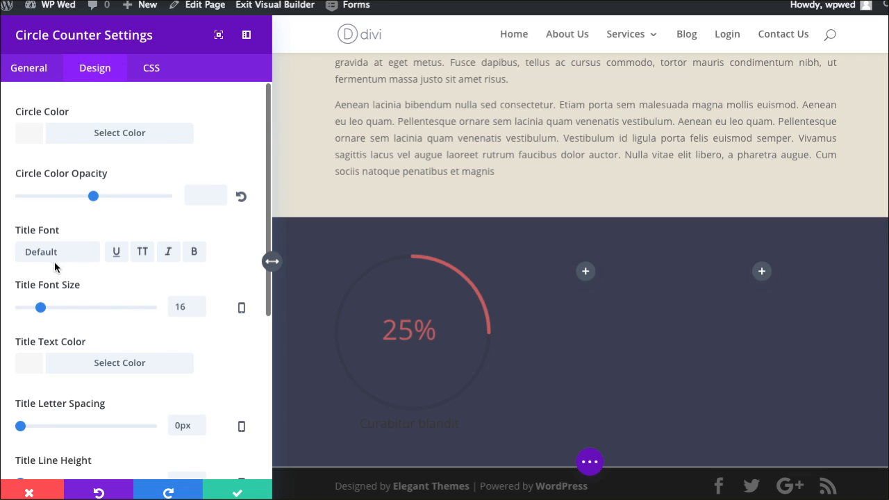
left_click(38, 369)
left_click(50, 383)
type("BF66")
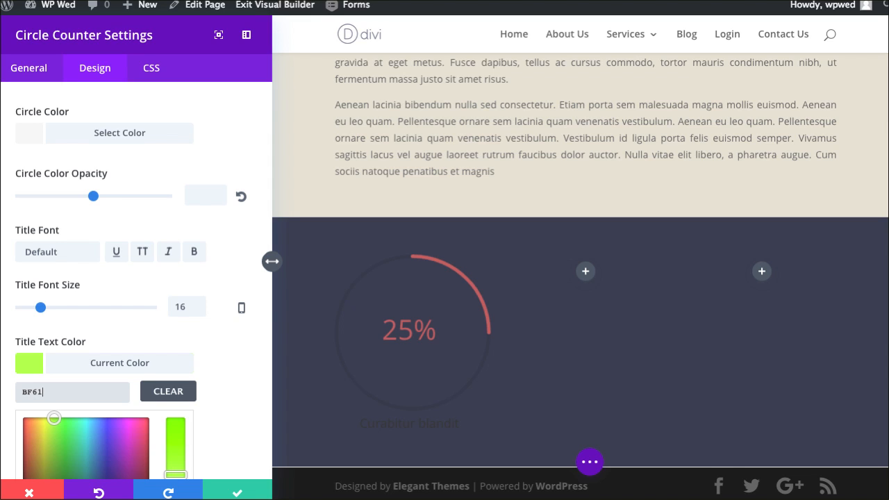
type("61")
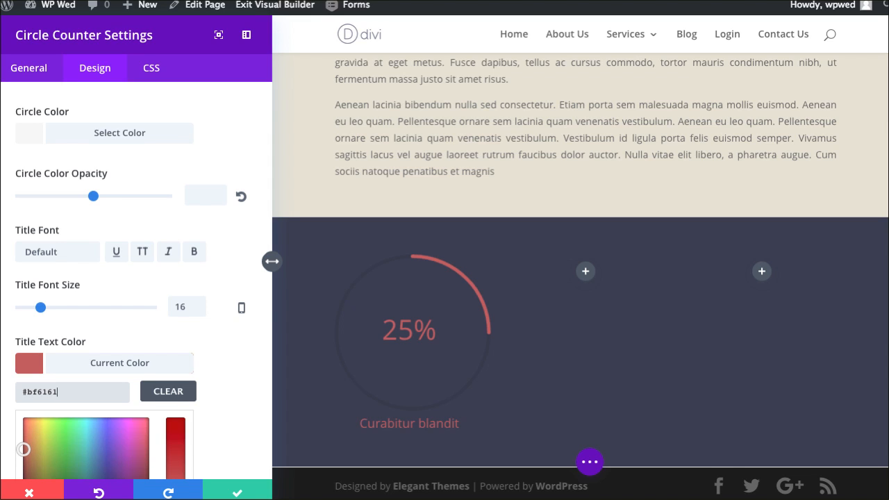
left_click(244, 494)
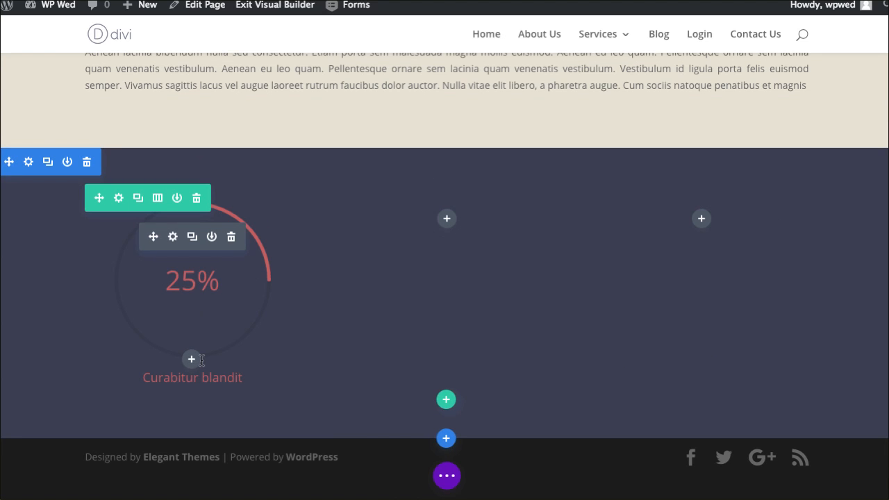
Insert a Text module below the circle counter containing the copied "Tempus porttito donec ullamcorper…" paragraph
left_click(191, 360)
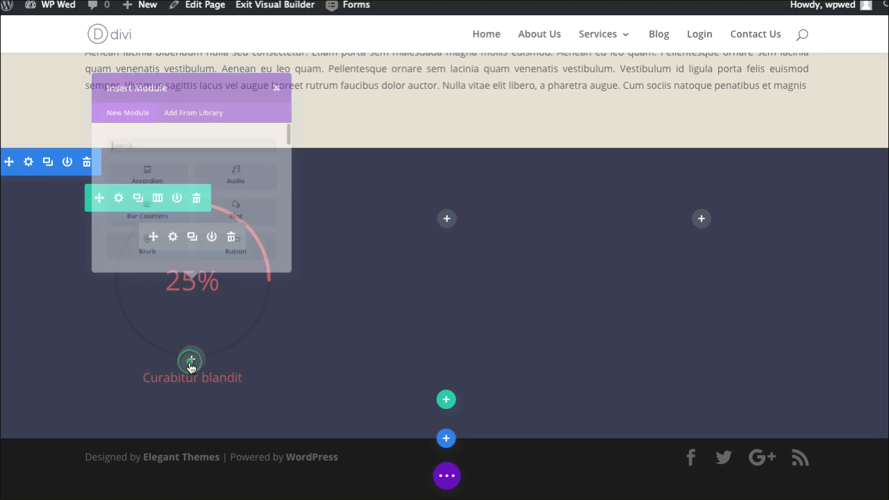
type("tzx")
key("BackSpace")
type("et")
key("BackSpace")
type("xt")
left_click(132, 229)
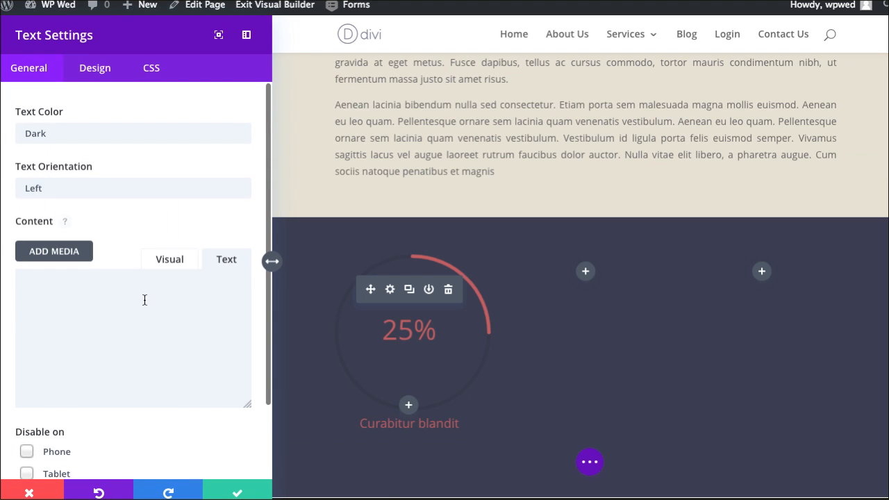
left_click(143, 297)
type("Tempus porttito donec ullamcorper nulla non metus auctor fringilla. Cras justo odio, dapibus ac facilisis in, egestas eget quam.")
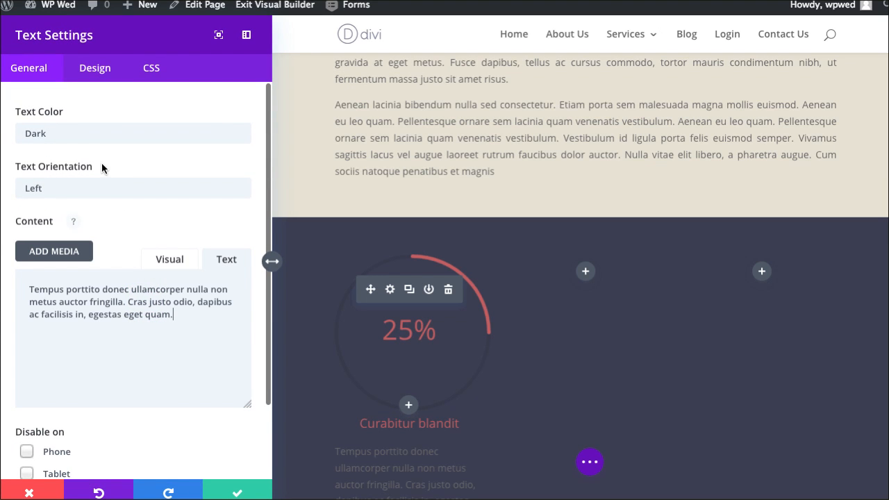
Set the text module's orientation to Center and its Text Text Color to #e7e2d8, and save it
left_click(85, 186)
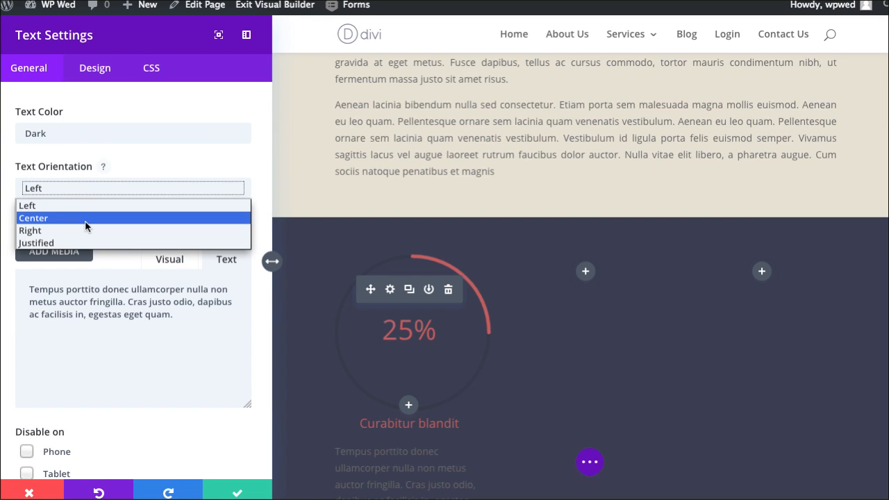
left_click(86, 220)
left_click(102, 68)
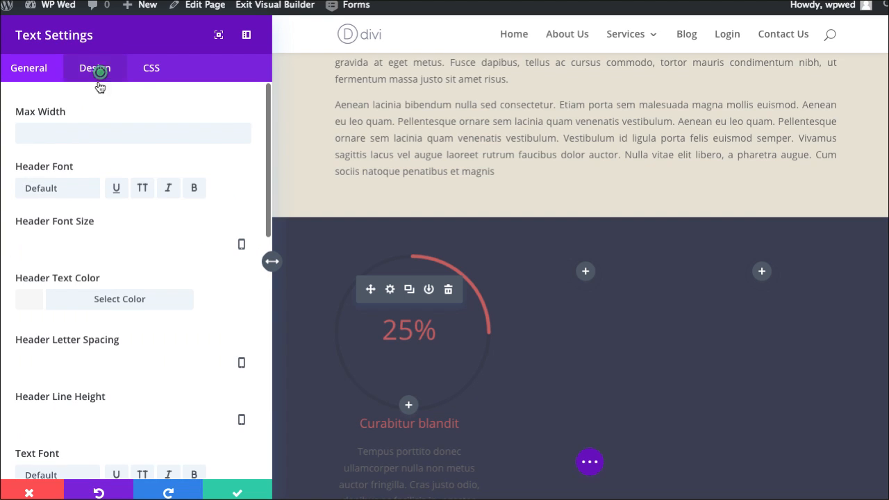
scroll(90, 283, "down", 5)
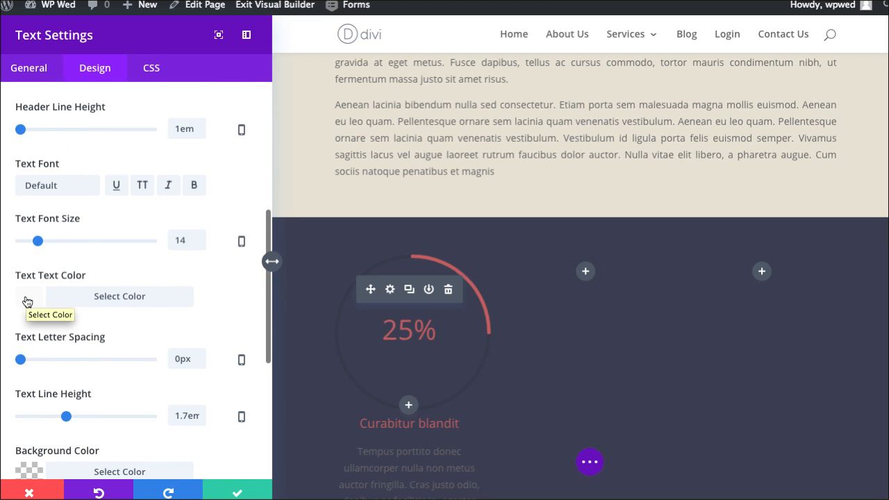
left_click(27, 300)
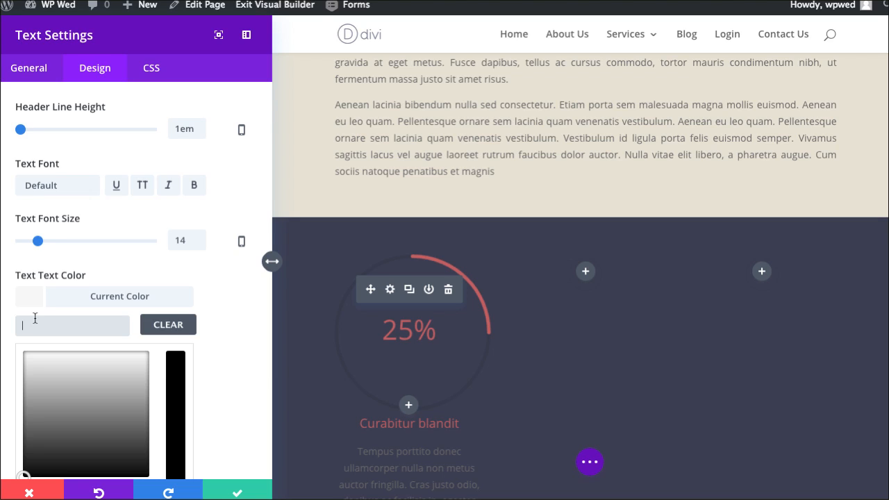
type("E7E2")
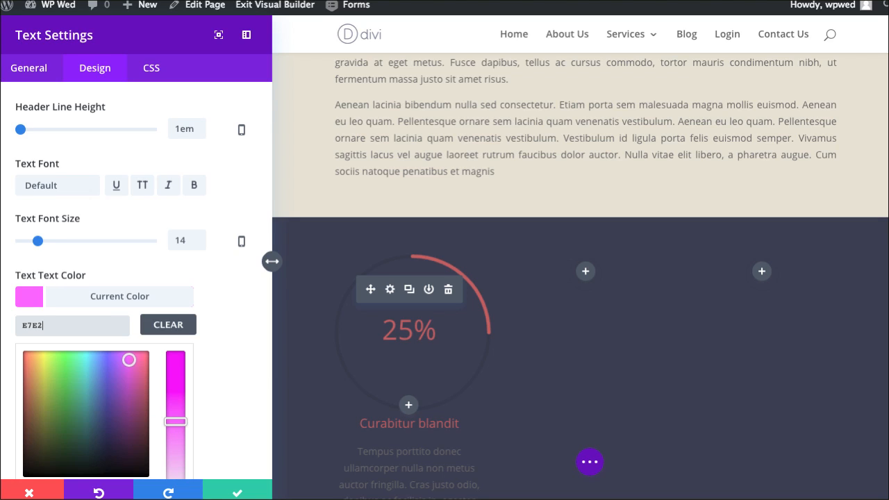
type("D8")
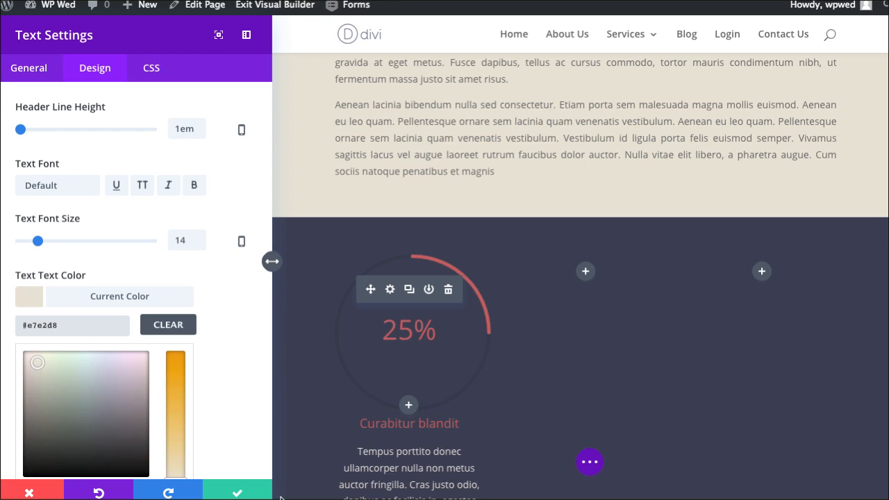
left_click(251, 494)
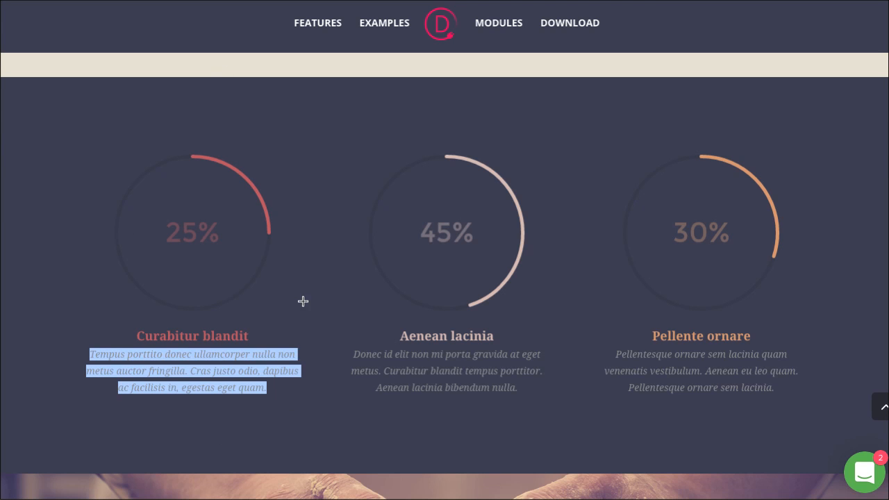
Duplicate the circle counter and its text module, and place the copies in the row's middle column
left_click(303, 301)
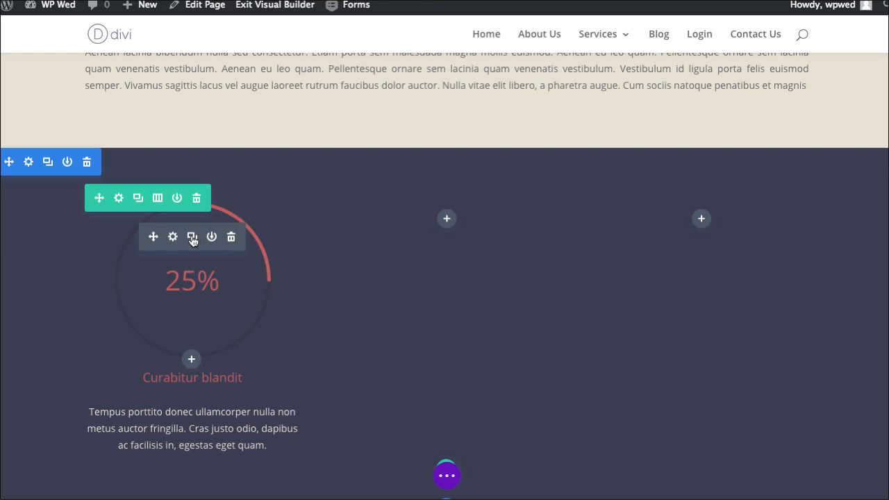
left_click(193, 237)
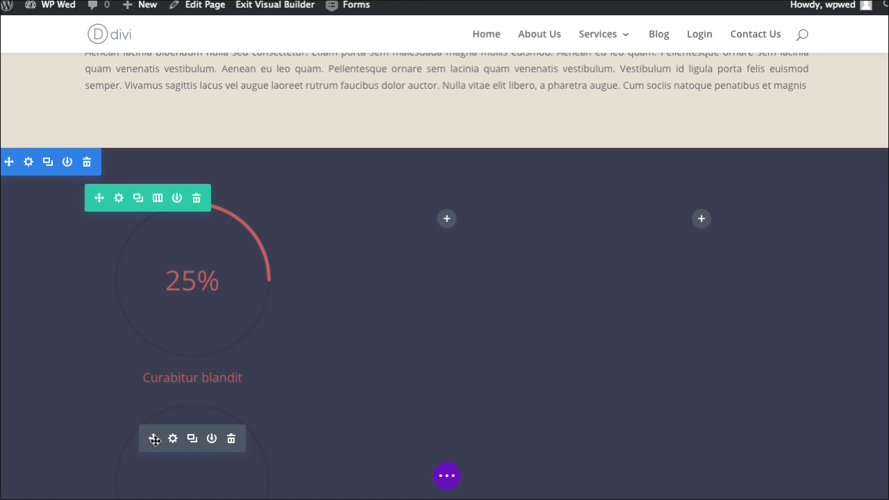
left_click_drag(151, 438, 462, 224)
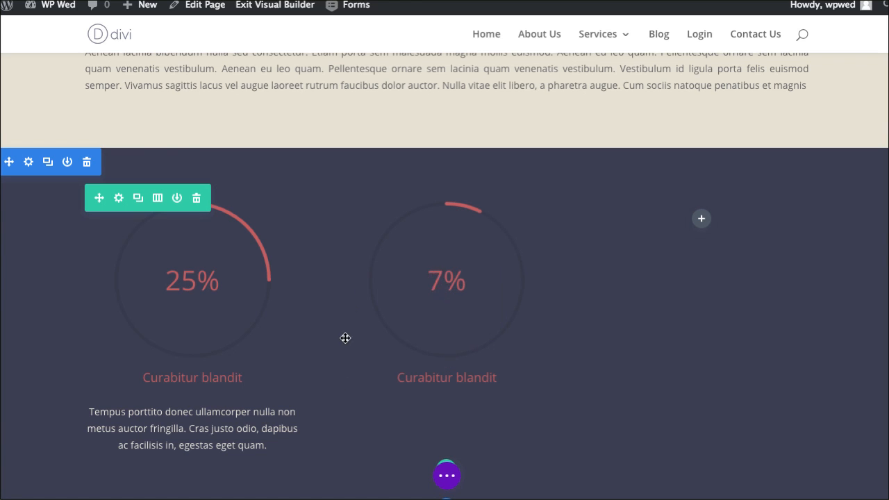
left_click(193, 392)
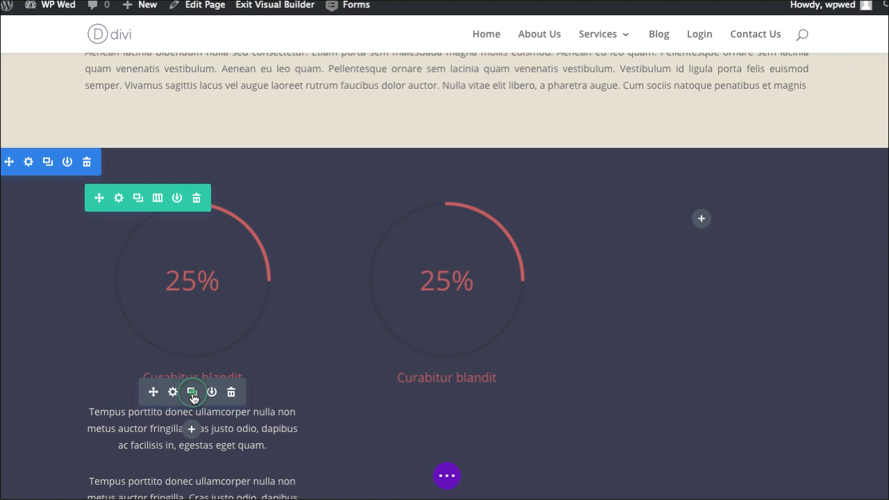
scroll(177, 424, "down", 2)
left_click_drag(154, 398, 444, 340)
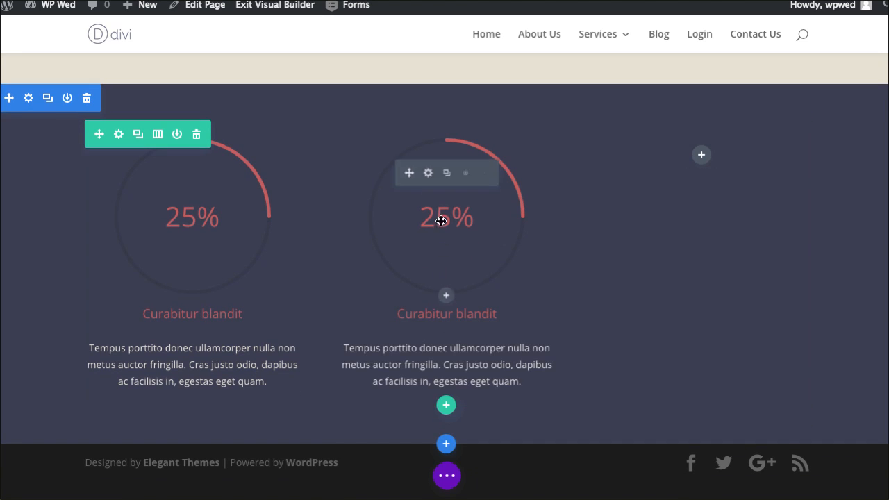
Duplicate the middle column's circle counter and text module into the third column, with the text below the counter
left_click(447, 174)
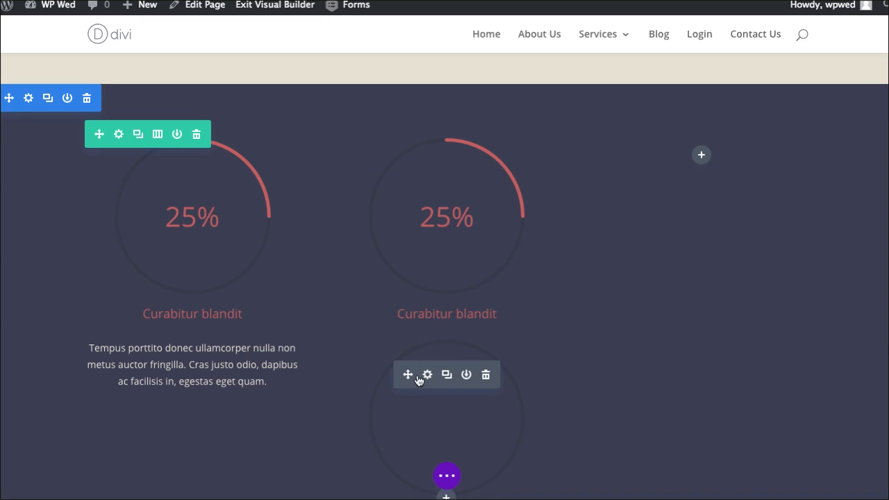
left_click_drag(409, 375, 729, 163)
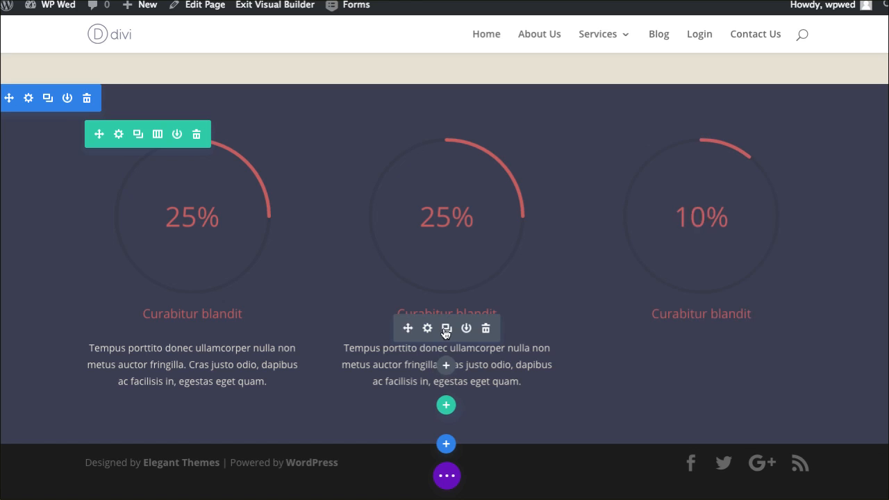
left_click(447, 328)
mouse_move(409, 399)
left_click_drag(409, 399, 689, 349)
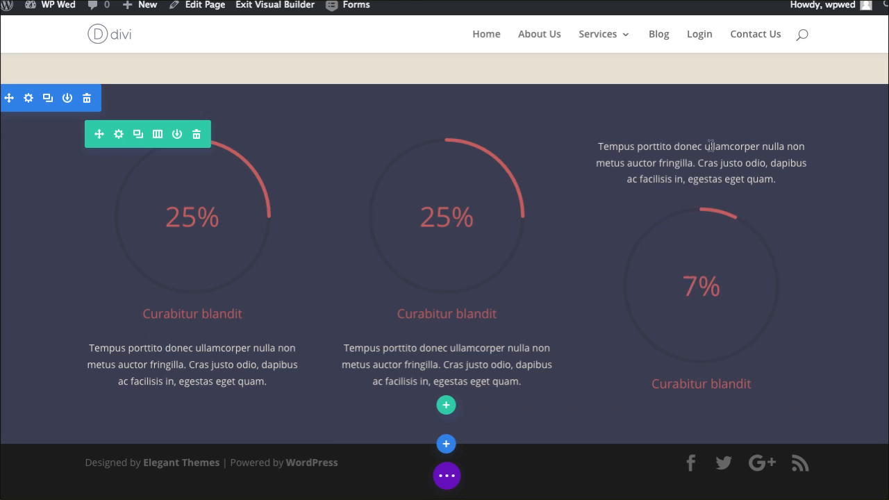
mouse_move(681, 141)
left_click_drag(666, 124, 677, 331)
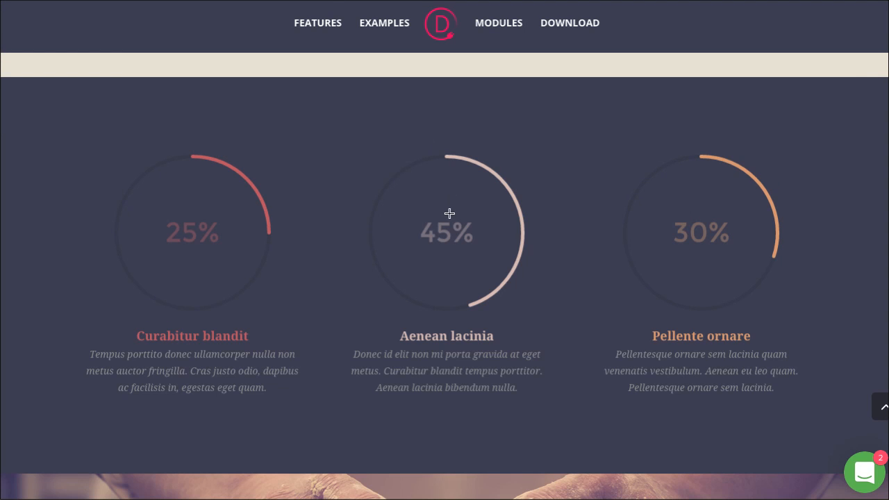
Examine the image section that follows the circle counters on the example page
scroll(357, 170, "down", 6)
scroll(170, 158, "up", 1)
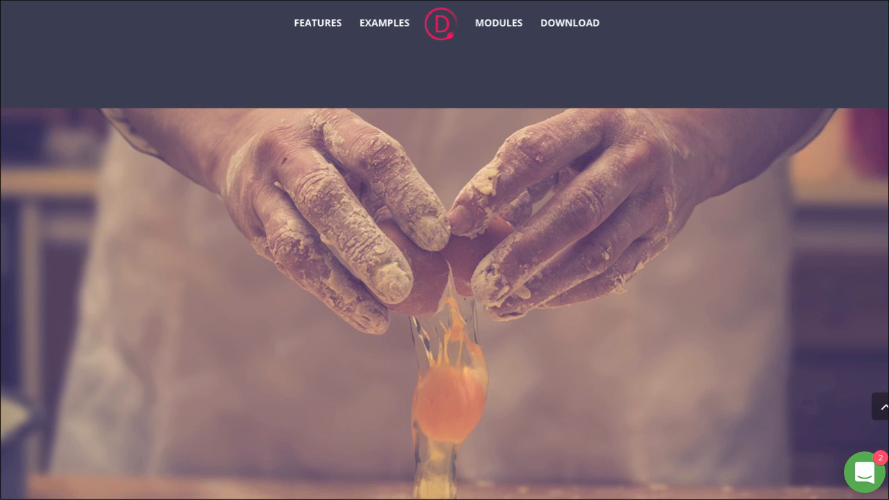
scroll(518, 154, "down", 1)
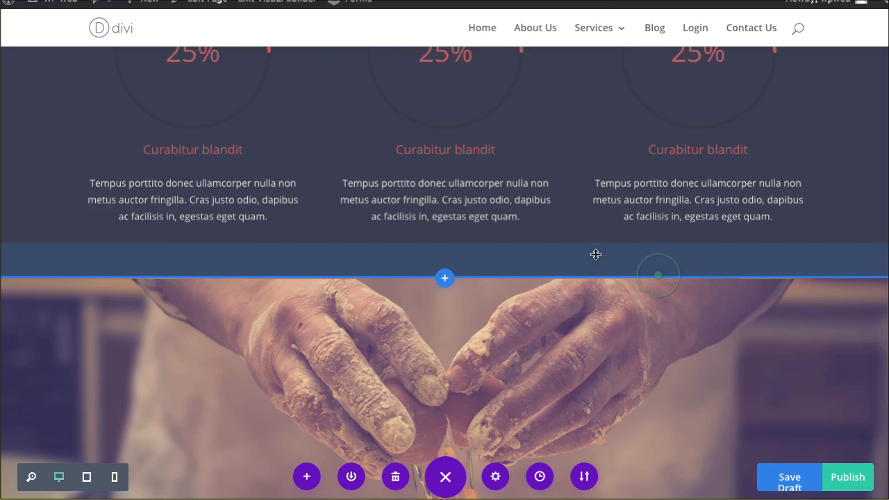
Review the dough-hands image section and its Section Settings, including background image, parallax effect, custom padding and CSS, and save them
scroll(585, 248, "down", 3)
scroll(586, 250, "down", 2)
scroll(585, 251, "up", 3)
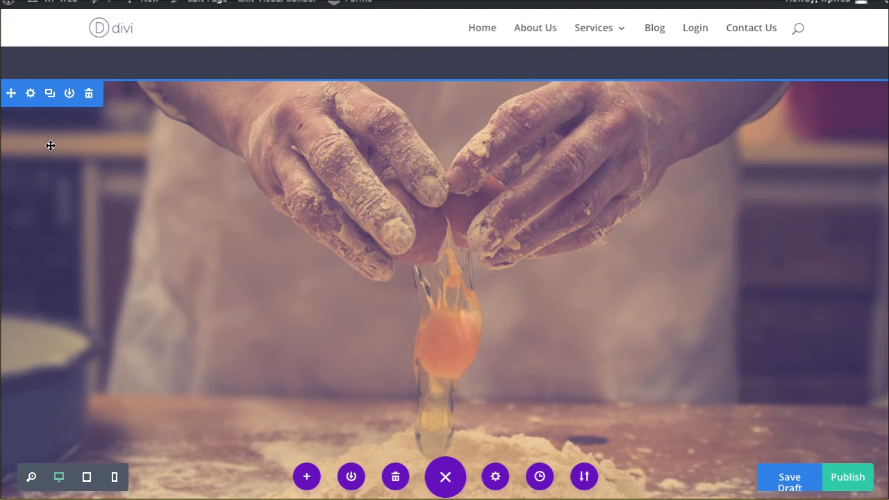
scroll(323, 294, "down", 2)
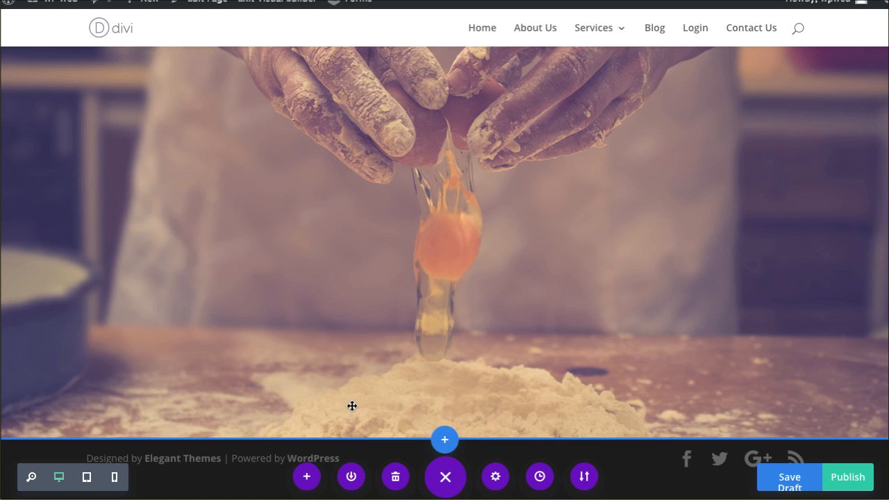
scroll(241, 314, "up", 2)
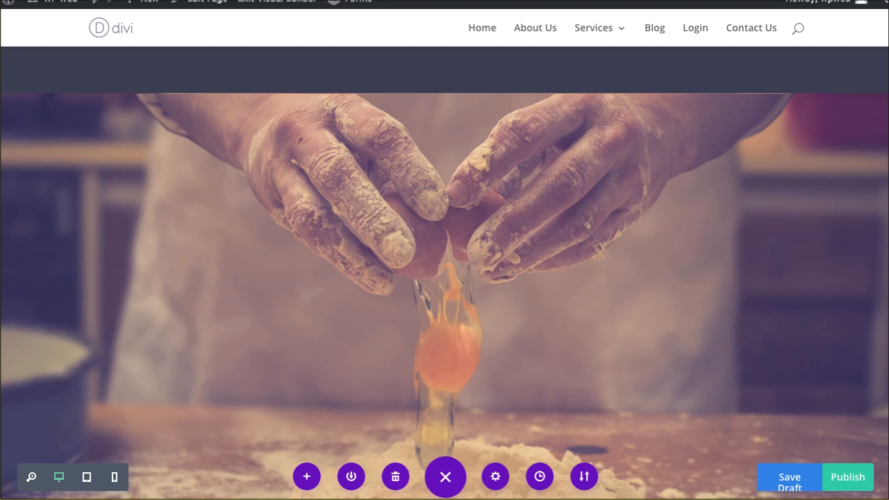
mouse_move(32, 115)
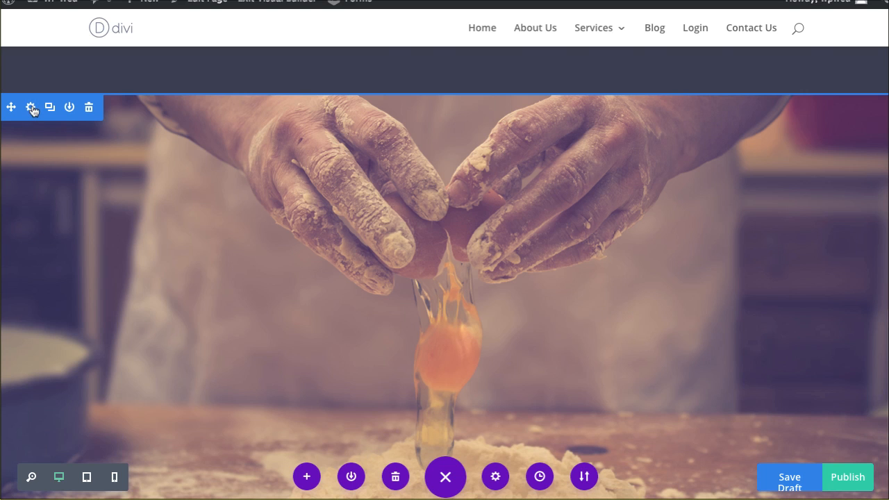
left_click(31, 108)
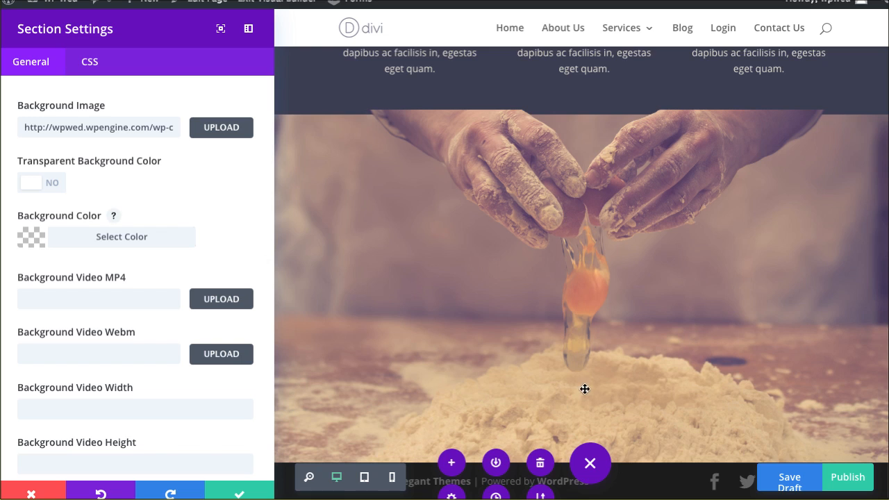
scroll(83, 179, "down", 5)
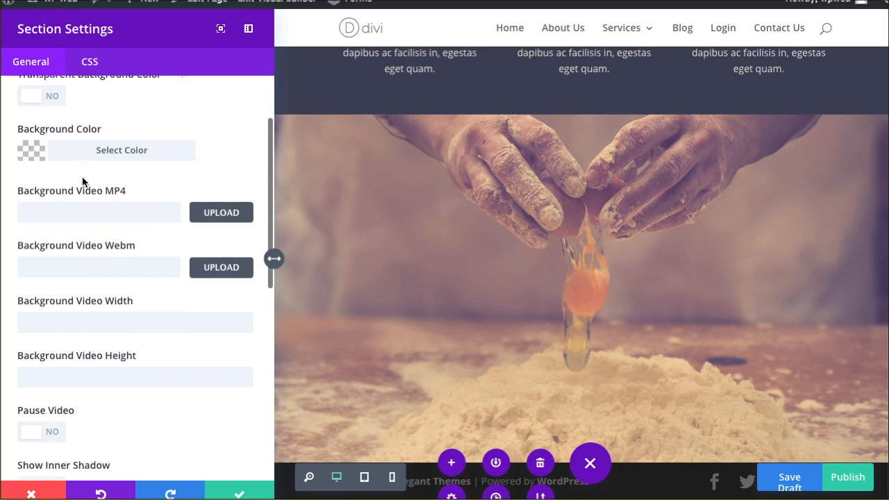
scroll(80, 182, "down", 4)
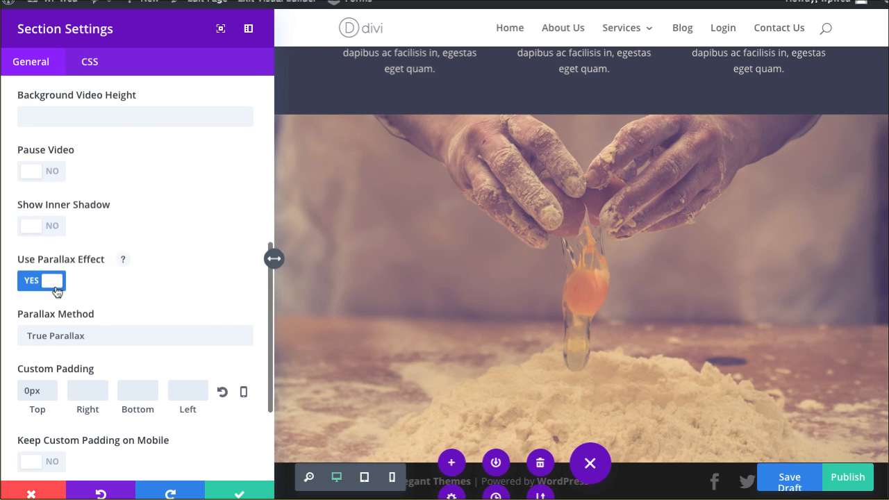
scroll(93, 289, "down", 3)
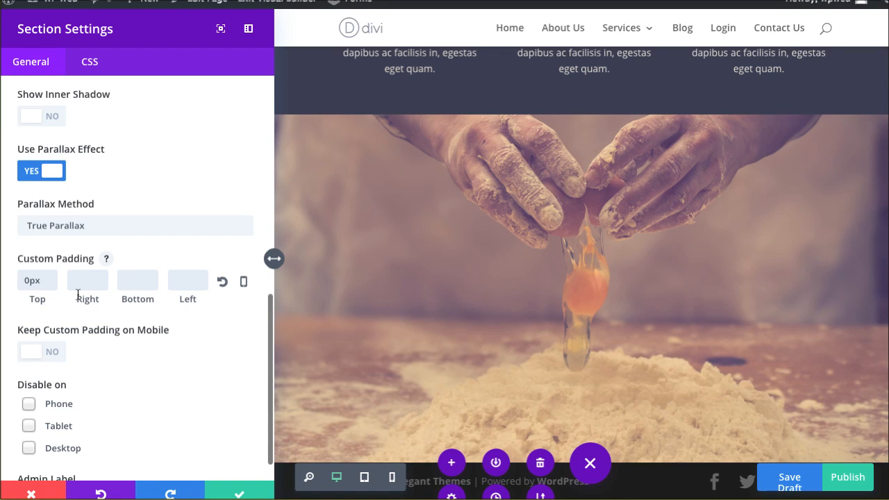
scroll(199, 358, "down", 1)
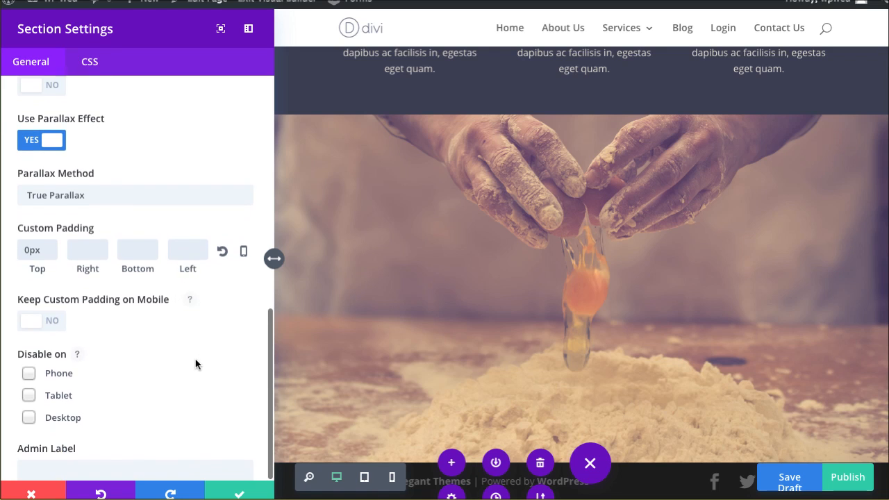
scroll(196, 358, "up", 8)
scroll(151, 358, "up", 5)
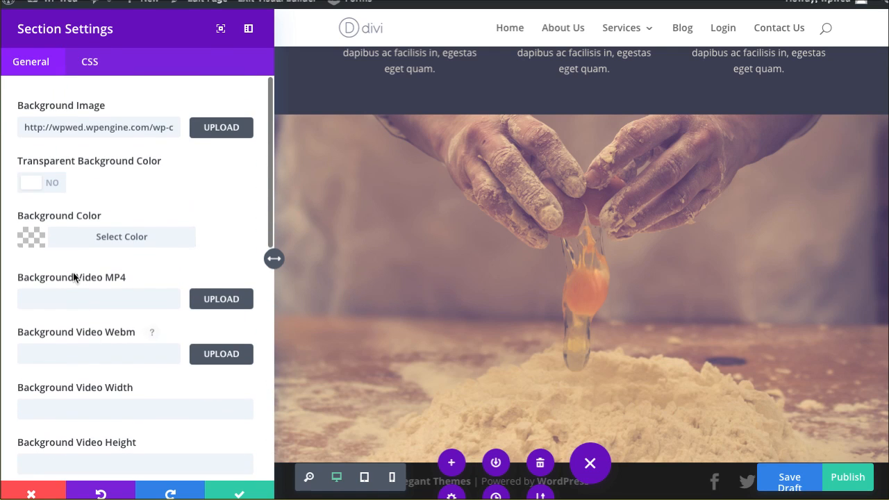
left_click(88, 69)
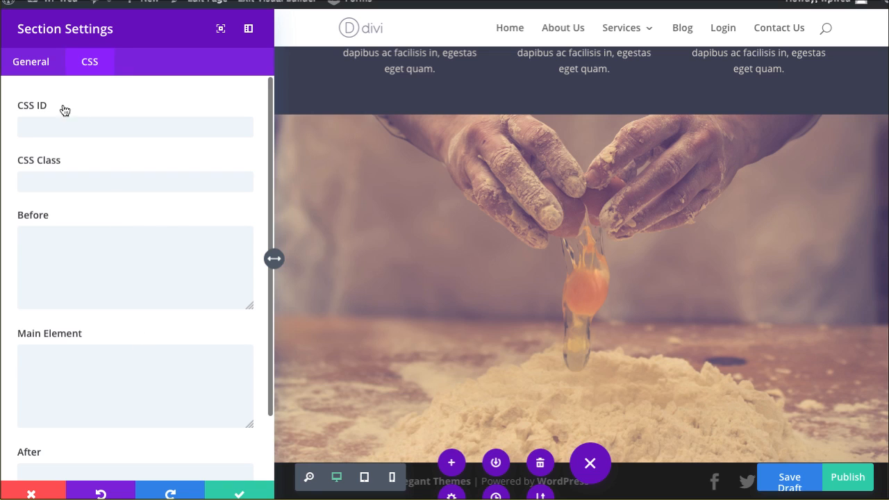
left_click(32, 66)
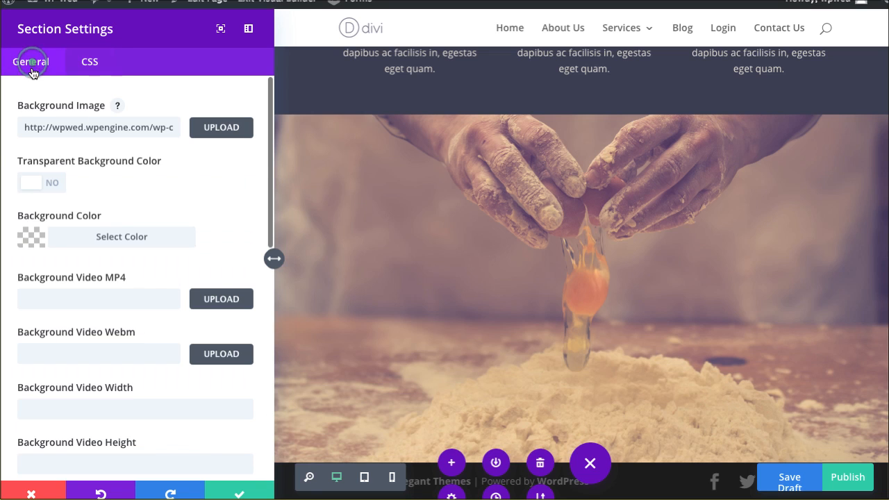
left_click(236, 493)
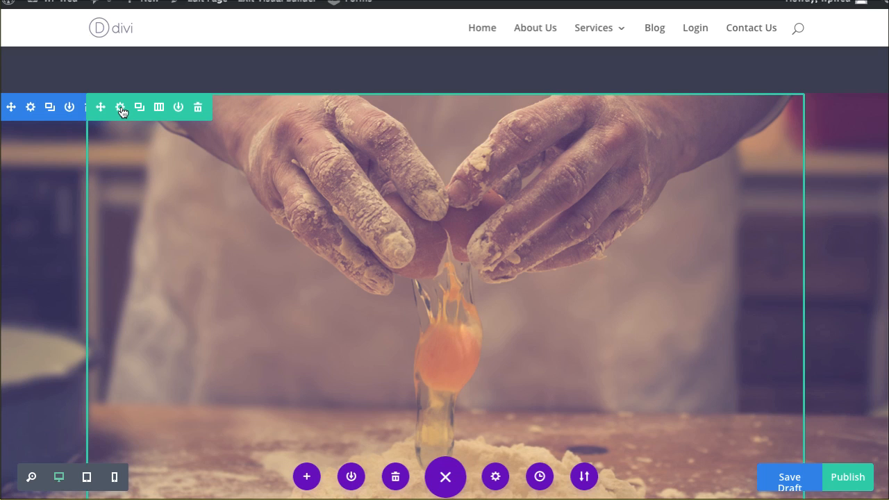
Review the image row's General, Design and CSS settings, including custom width, padding and parallax, and save them
left_click(121, 108)
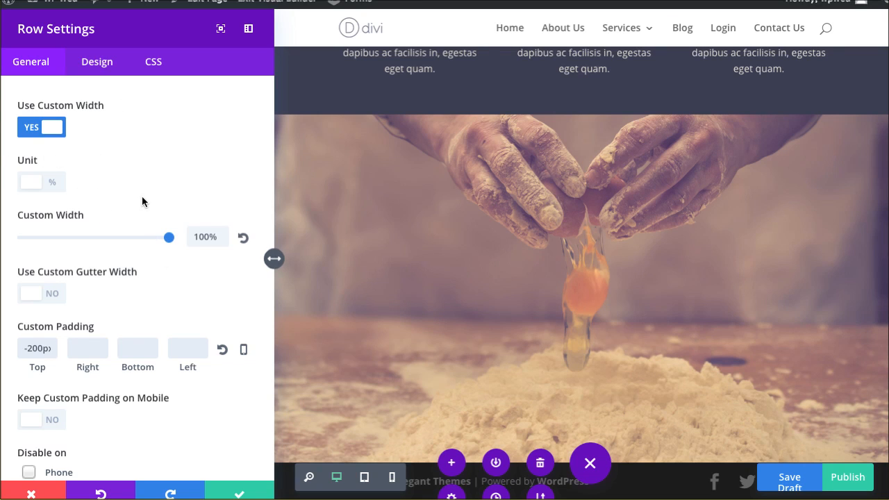
scroll(142, 196, "down", 1)
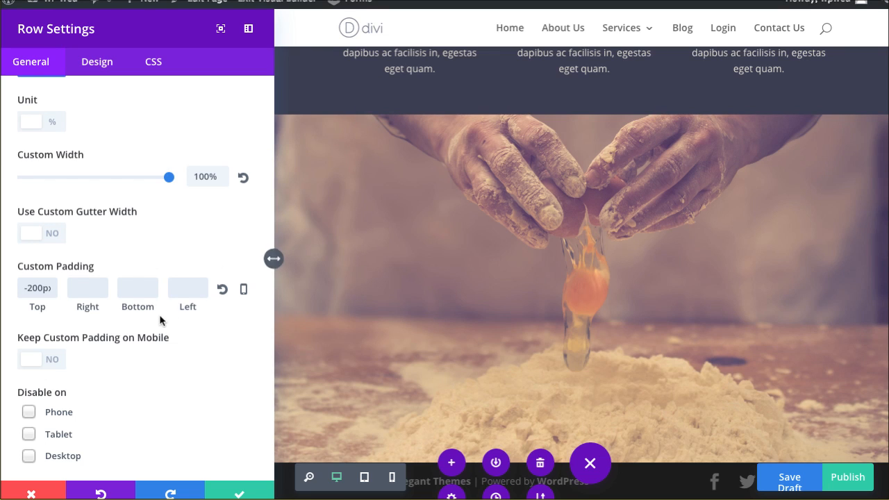
scroll(146, 318, "down", 3)
scroll(112, 384, "up", 3)
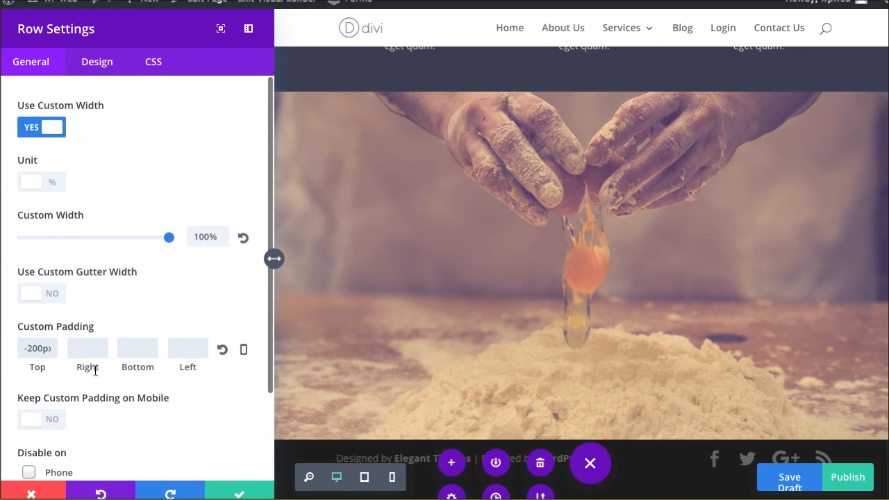
left_click(97, 61)
scroll(123, 174, "down", 2)
scroll(123, 175, "up", 2)
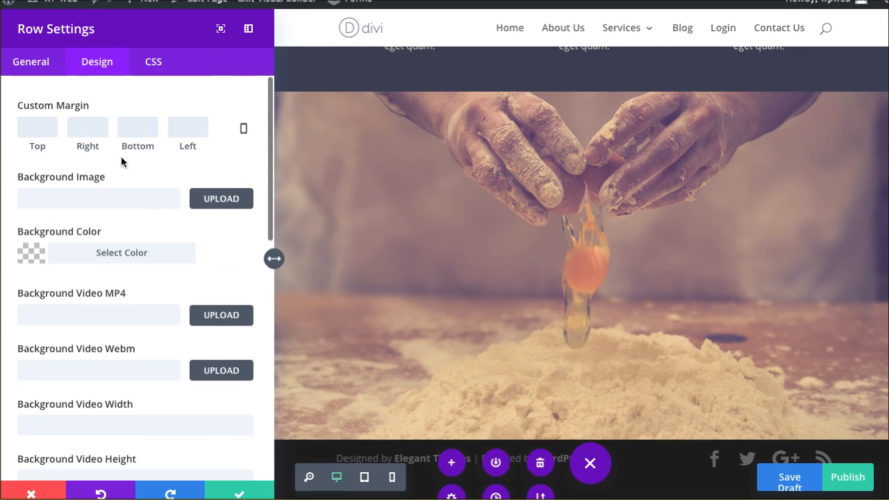
scroll(139, 148, "down", 5)
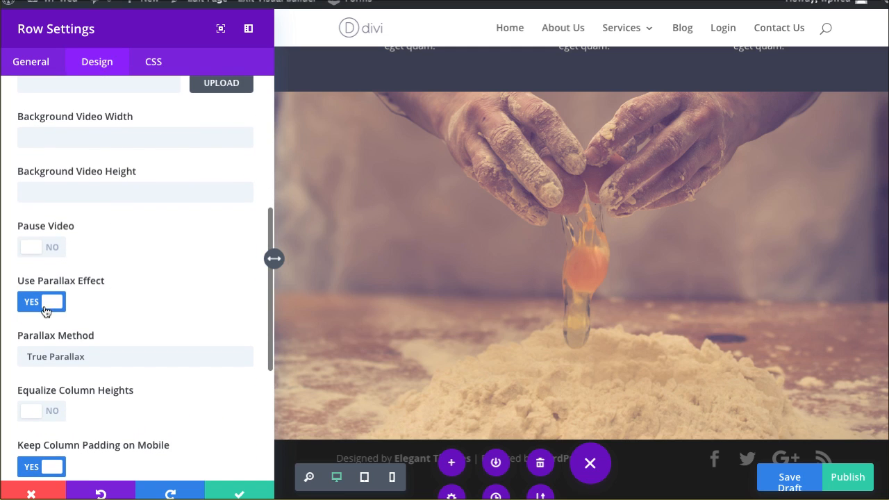
scroll(110, 319, "down", 1)
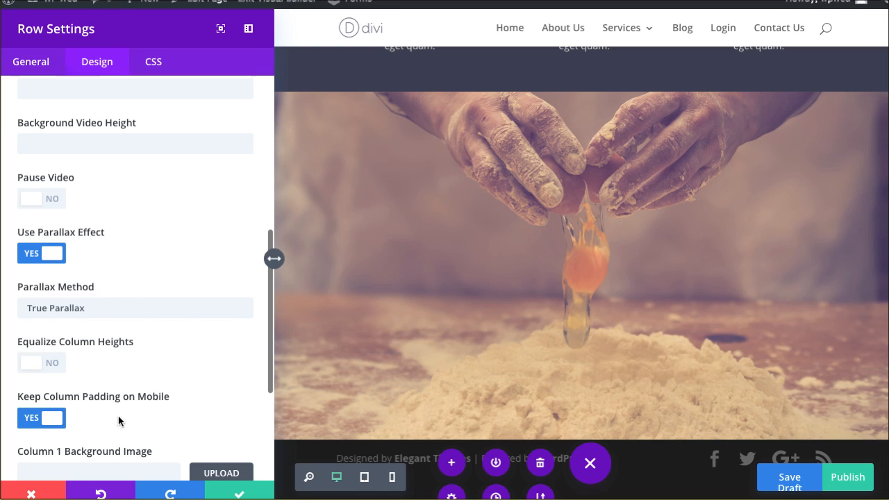
scroll(118, 420, "down", 2)
scroll(117, 420, "down", 2)
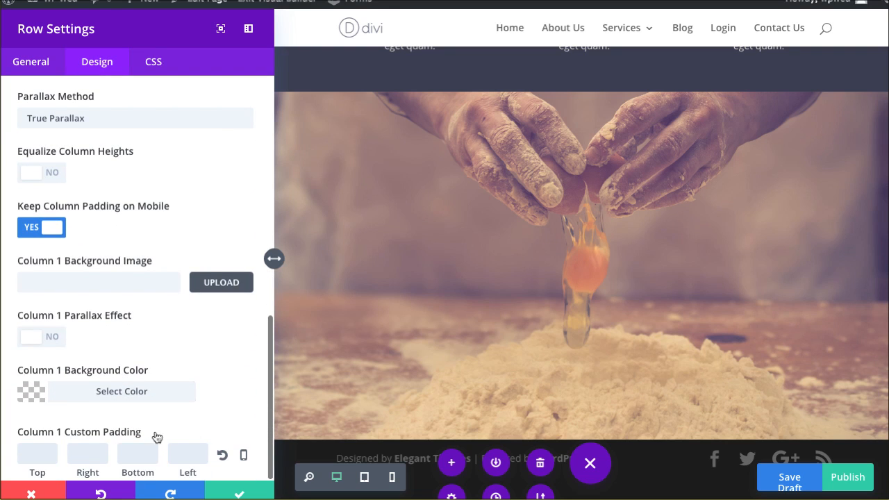
left_click(152, 64)
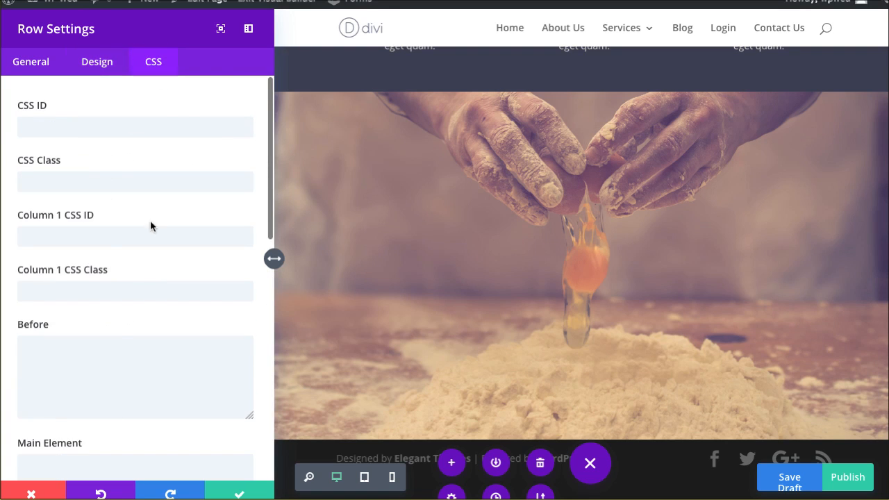
left_click(236, 494)
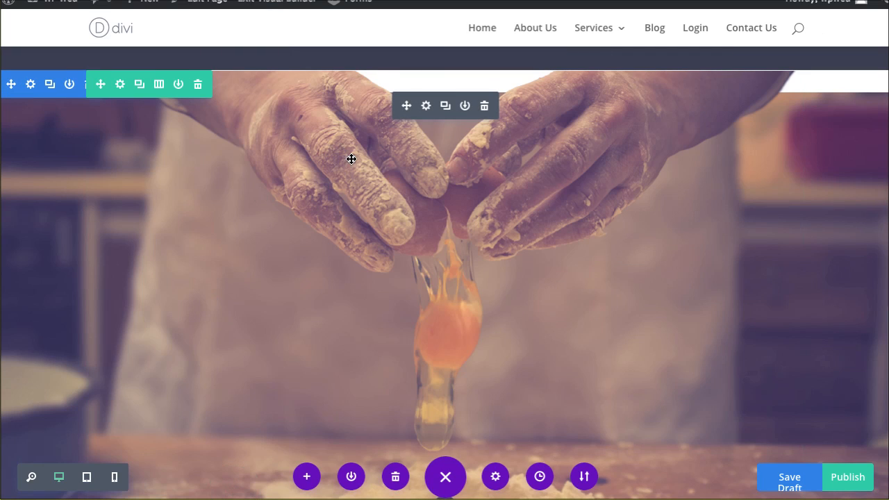
Set the image module's Animation to Top To Bottom, check its alignment and Design settings, and save it
left_click(426, 105)
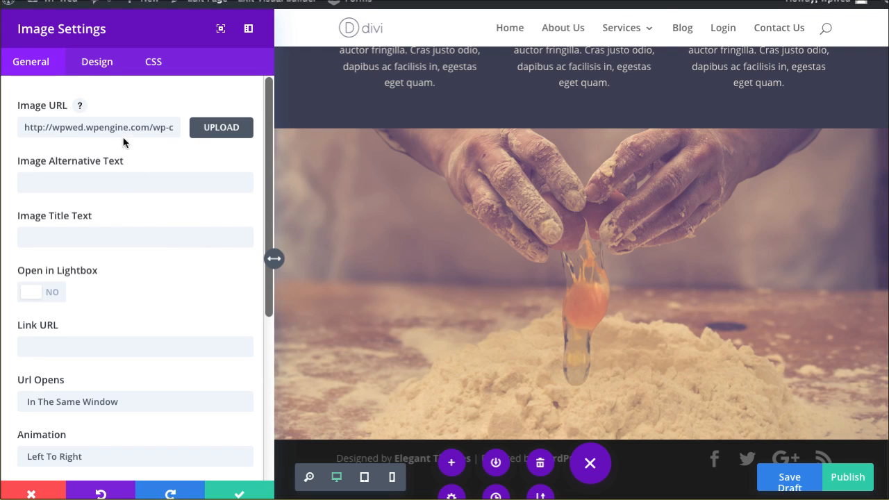
scroll(113, 244, "down", 3)
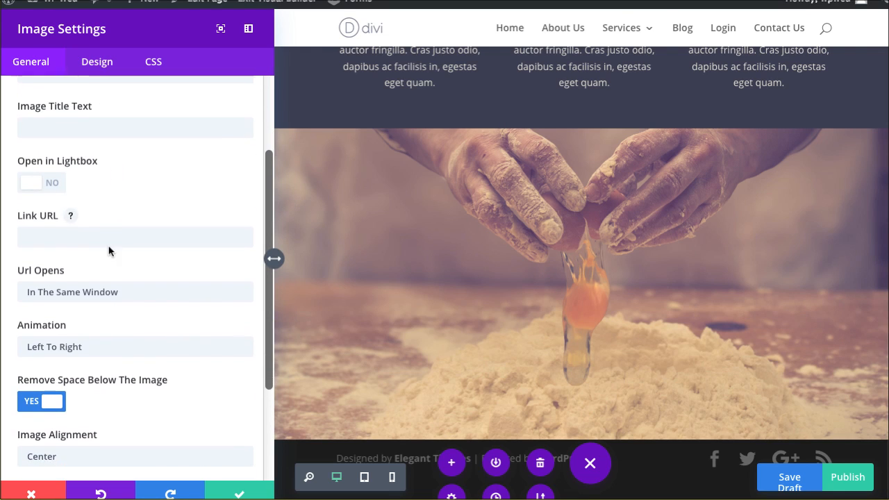
scroll(108, 251, "down", 1)
scroll(105, 244, "down", 2)
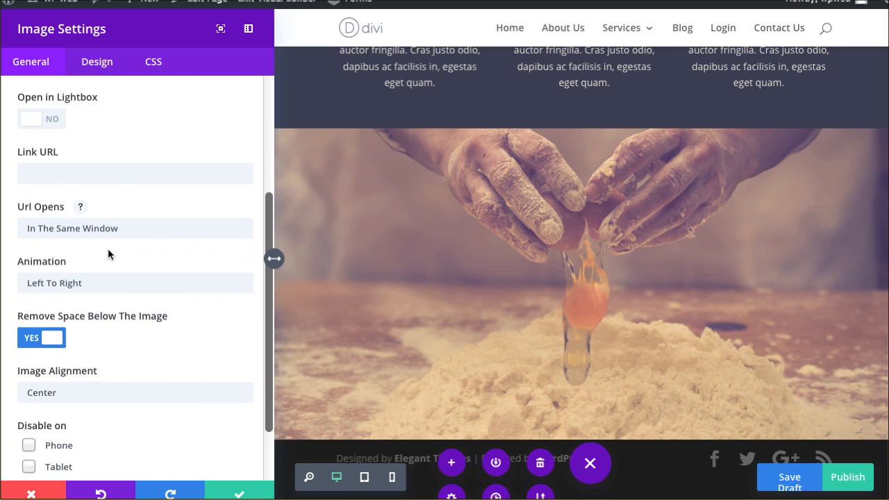
left_click(108, 276)
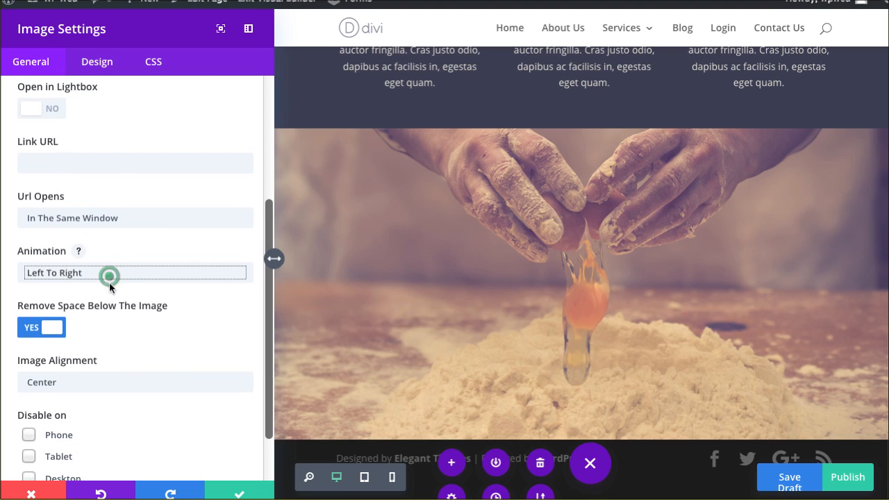
left_click(118, 280)
left_click(116, 327)
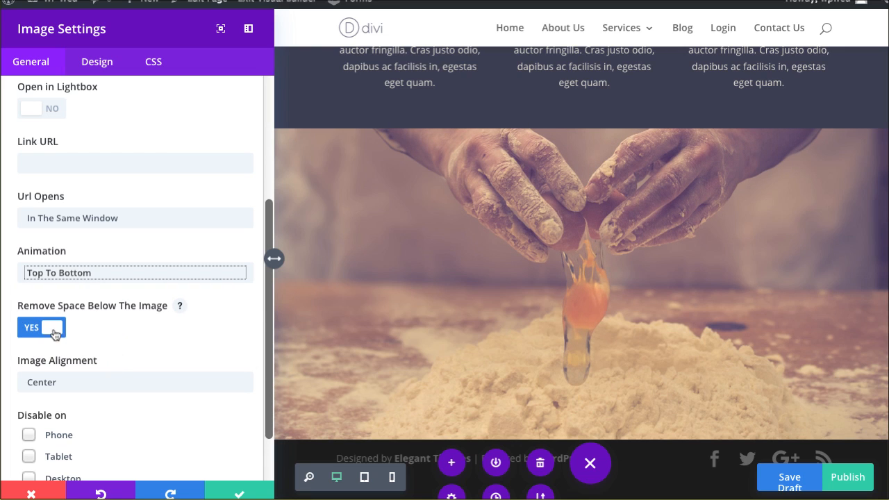
scroll(109, 337, "down", 2)
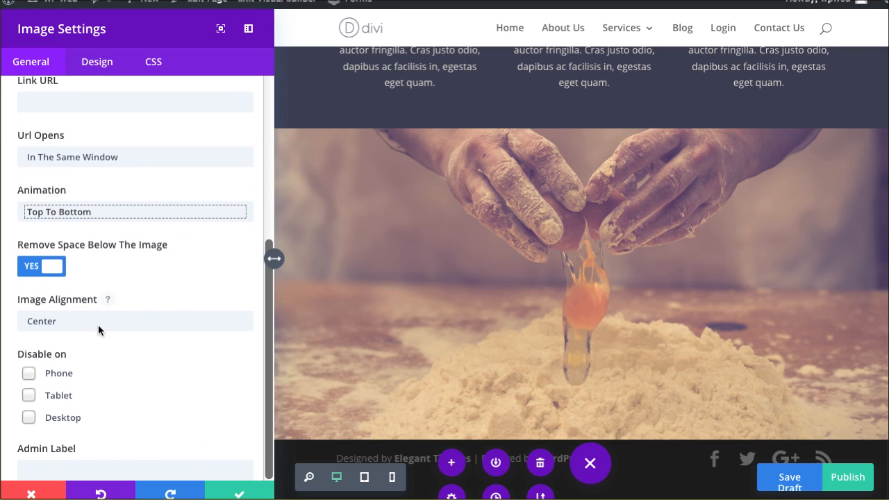
scroll(88, 327, "up", 5)
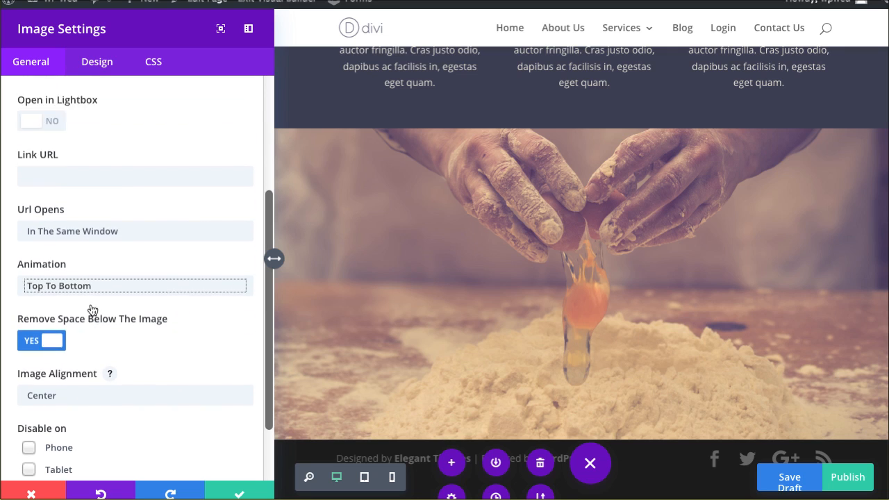
left_click(92, 64)
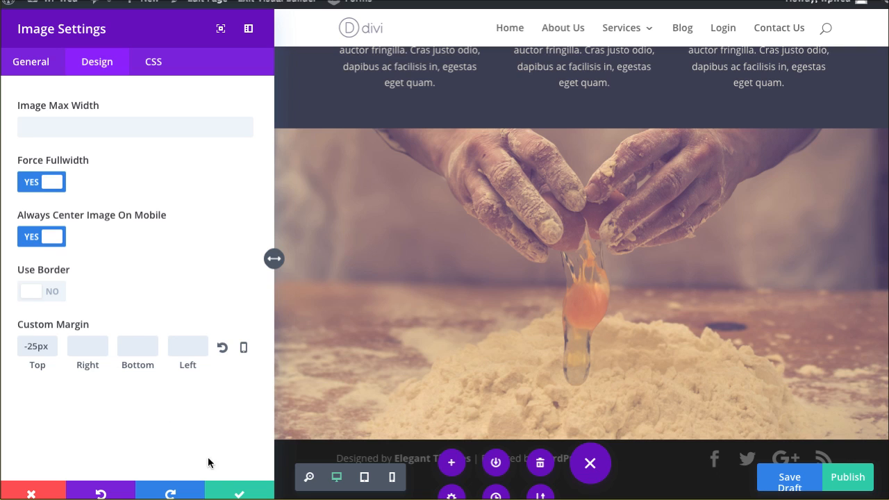
left_click(226, 490)
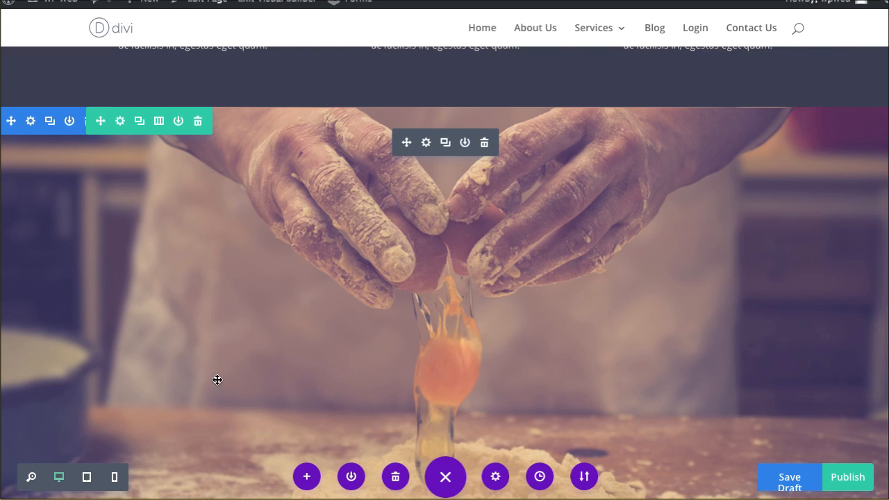
Examine how the image section's parallax behaves below the circle counters on the test page
scroll(219, 383, "down", 2)
scroll(215, 381, "up", 2)
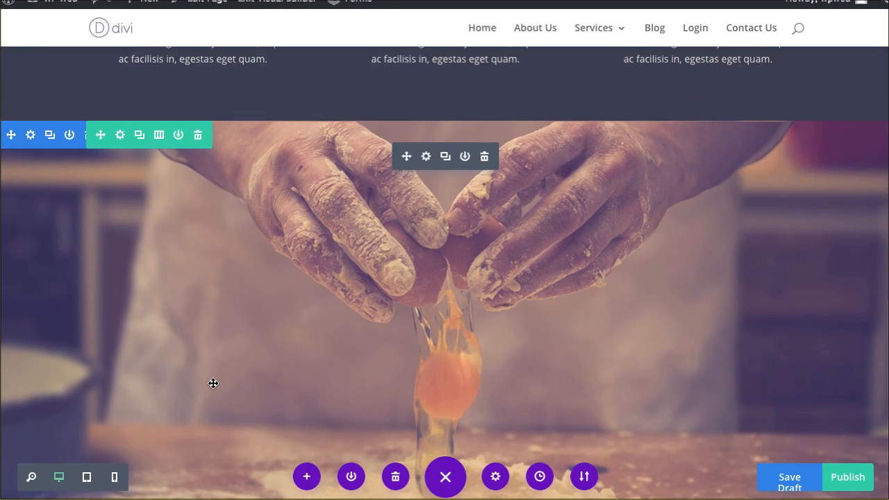
scroll(213, 383, "down", 1)
scroll(212, 381, "up", 2)
scroll(212, 381, "down", 1)
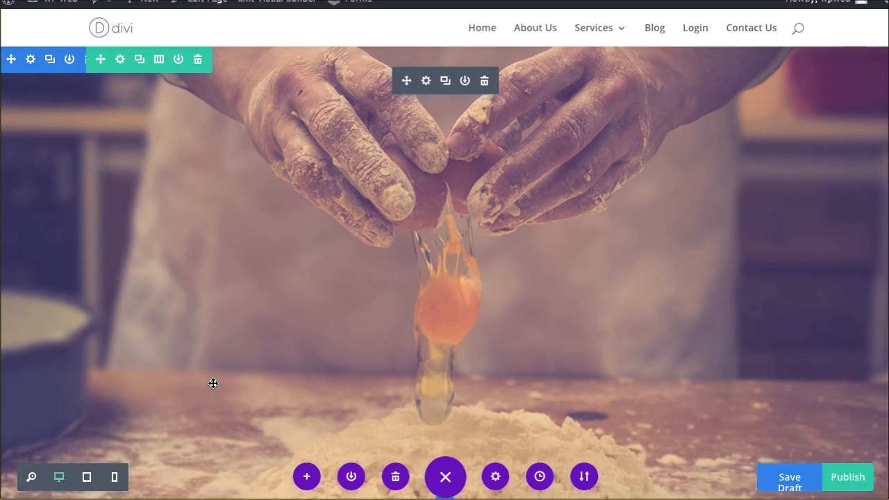
scroll(222, 379, "up", 1)
scroll(279, 387, "down", 1)
scroll(276, 379, "up", 1)
scroll(274, 377, "down", 1)
scroll(275, 380, "up", 1)
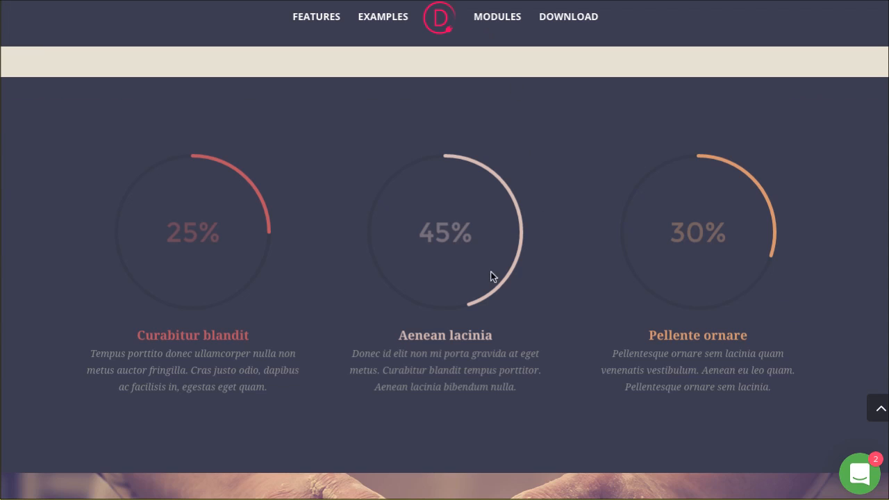
Copy the "WHAT YOU WILL NEED" heading below the image section of the example page
scroll(438, 282, "down", 10)
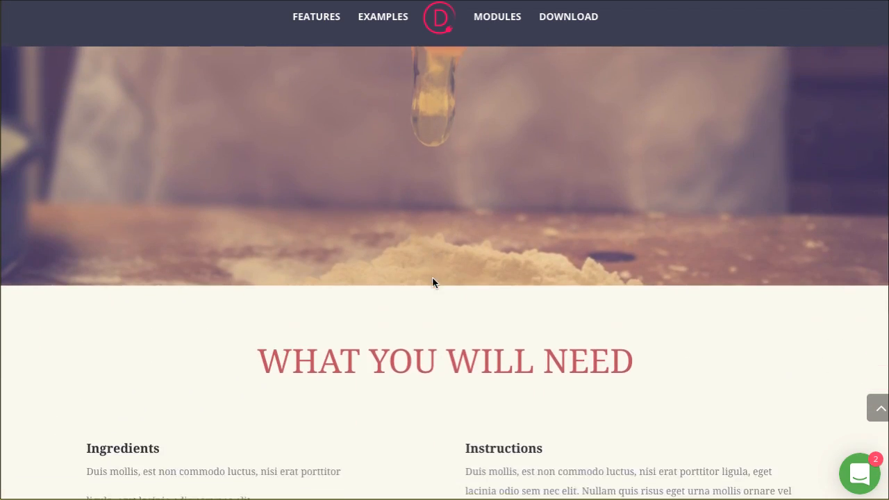
scroll(432, 281, "up", 6)
scroll(445, 310, "down", 6)
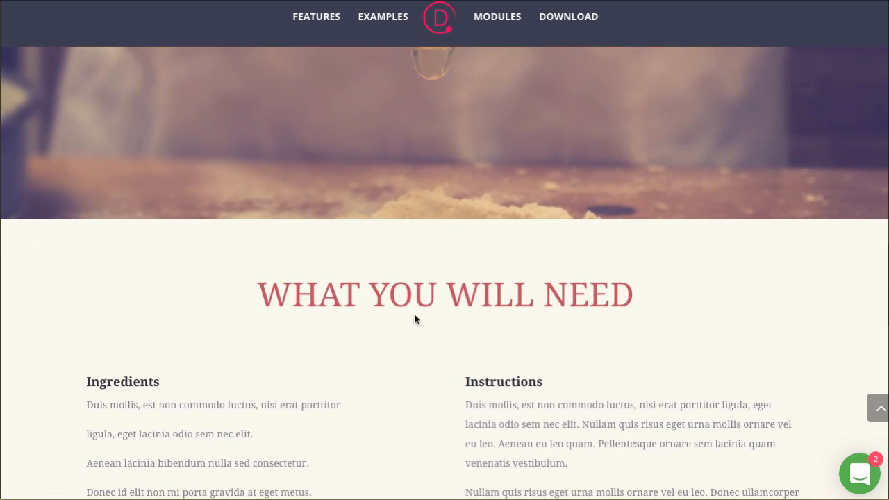
triple_click(402, 299)
key("ctrl+c")
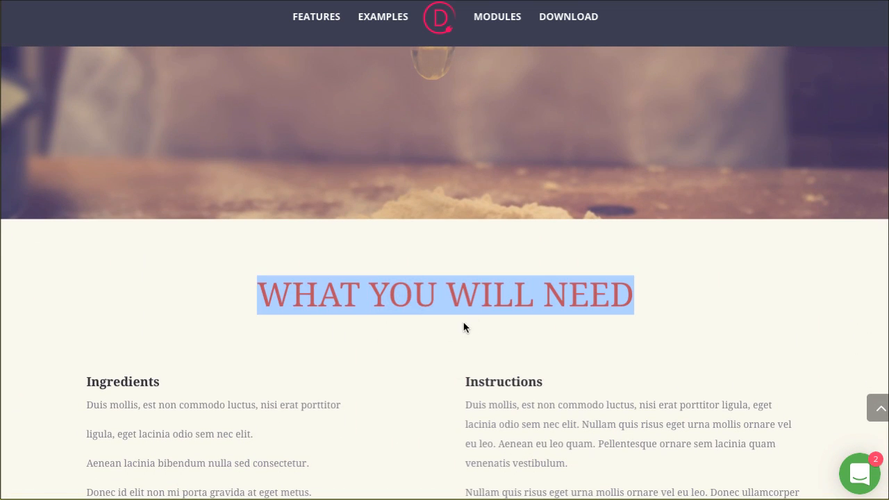
scroll(462, 334, "down", 2)
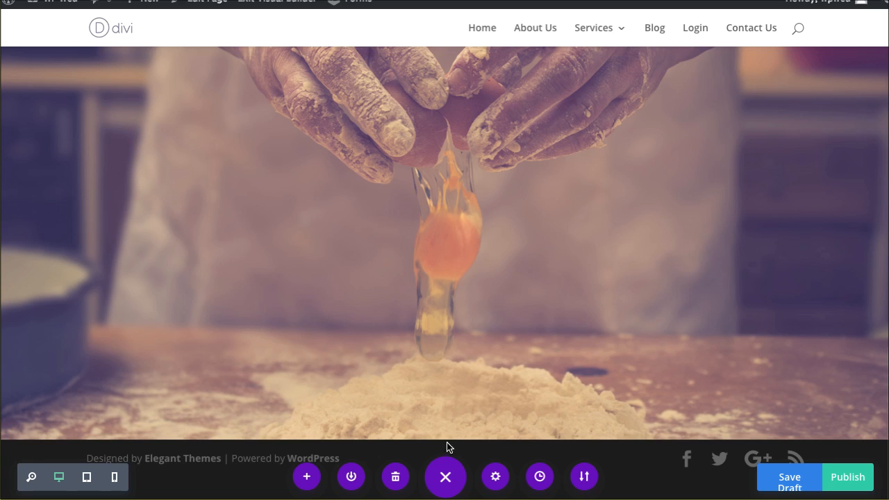
On the test page, add a regular section with a single-column row below the image section and insert a Text module
left_click(445, 440)
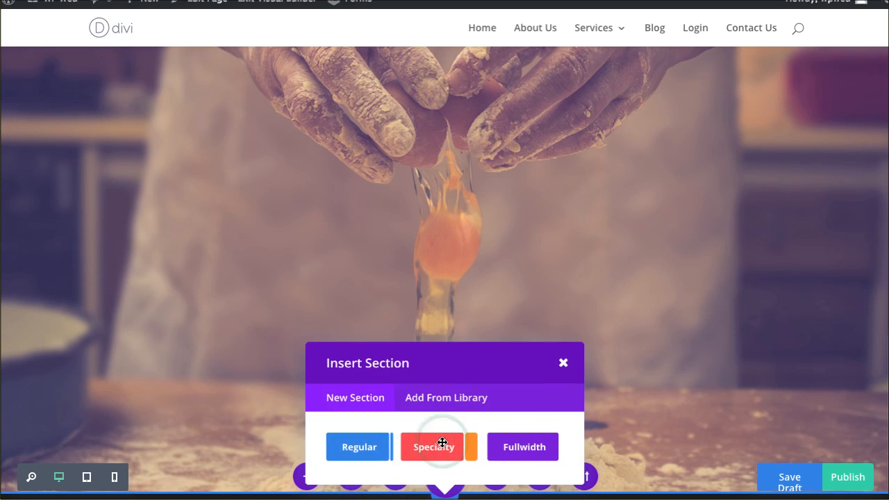
left_click(359, 452)
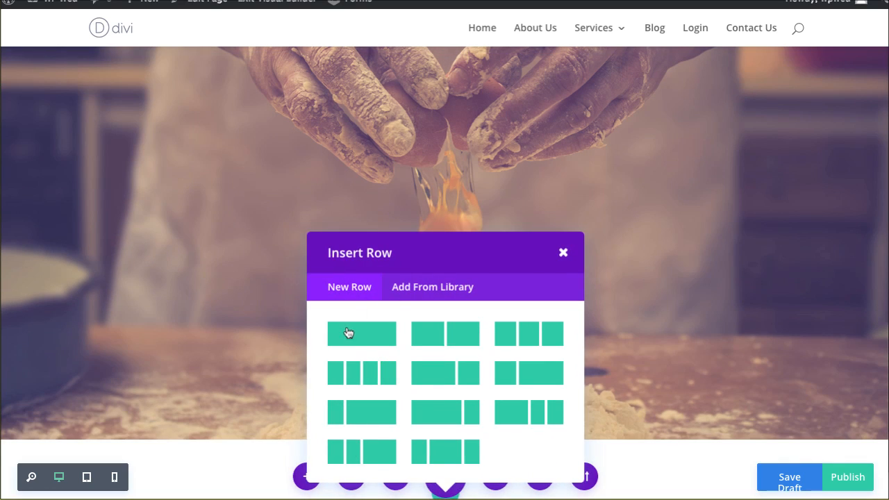
left_click(348, 330)
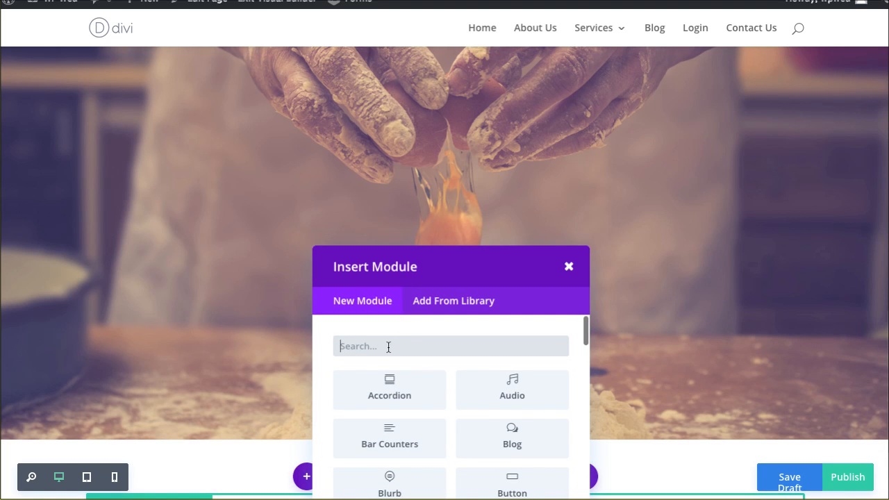
type("text")
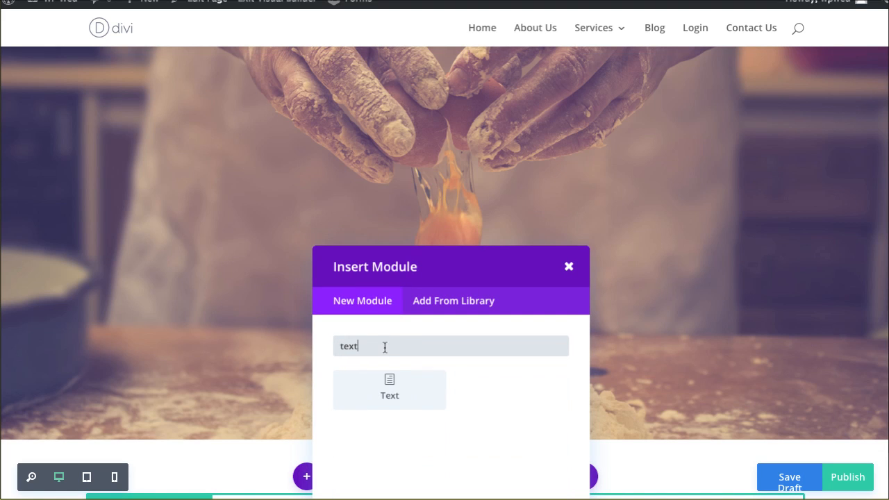
left_click(407, 386)
Paste "WHAT YOU WILL NEED" as the module's content and remove the blank lines above it
left_click(137, 331)
key("ctrl+v")
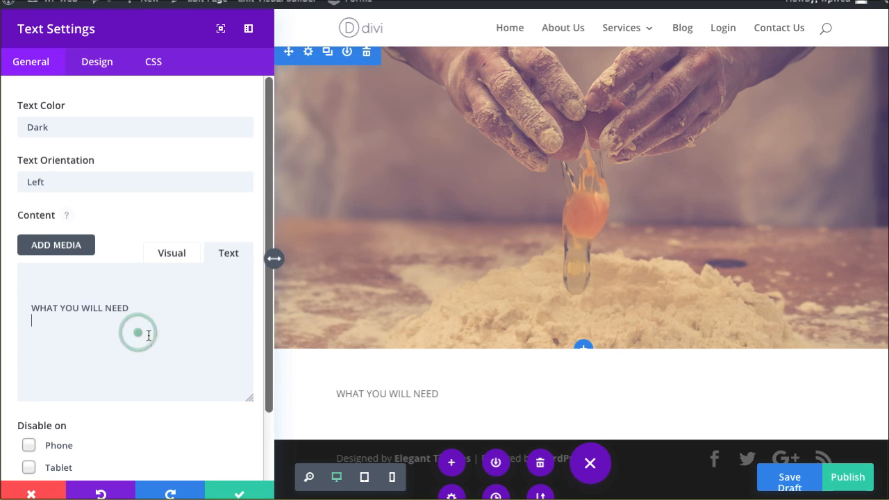
left_click(29, 311)
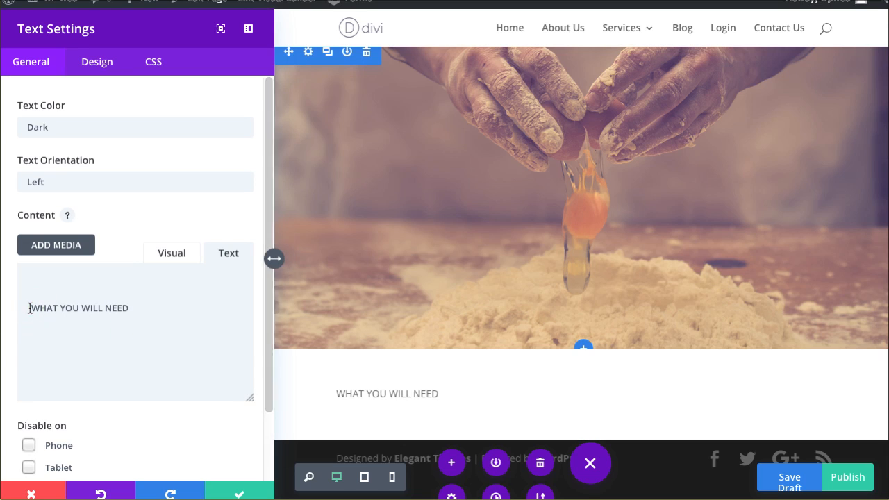
key("BackSpace")
key("BackSpace")
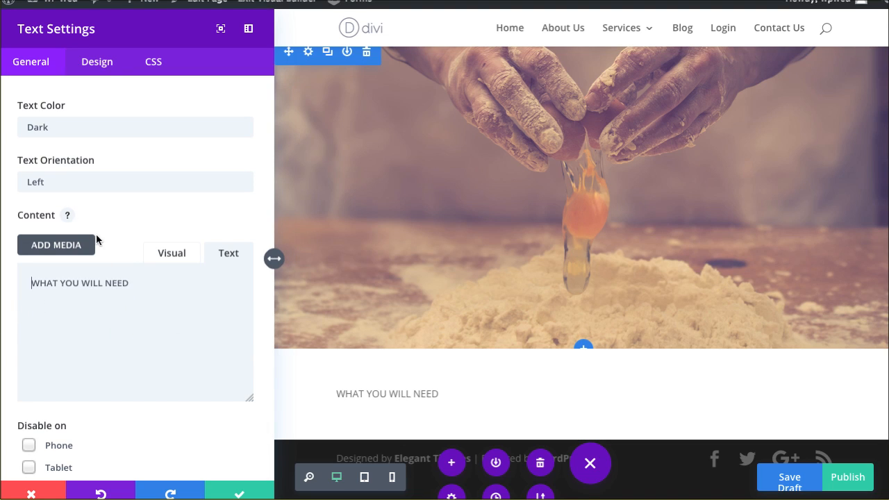
Set the Text Orientation to Center and format "WHAT YOU WILL NEED" as a bold Heading 1
left_click(93, 181)
left_click(94, 210)
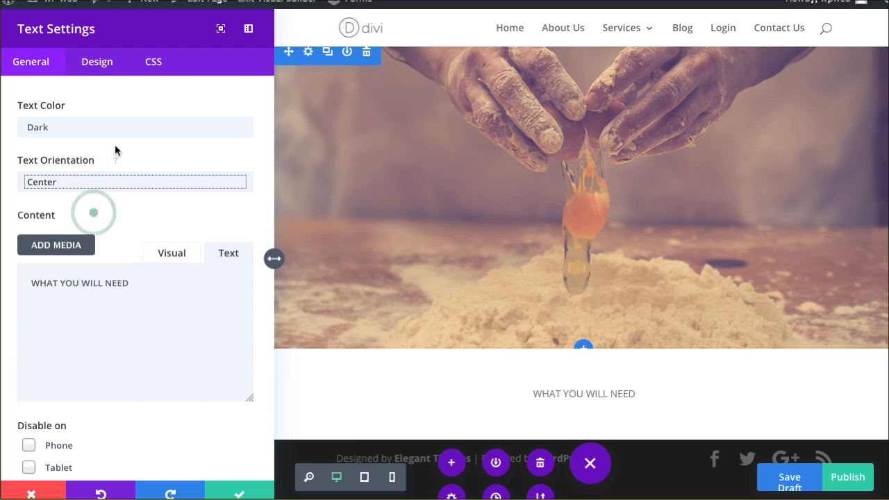
scroll(96, 324, "down", 1)
scroll(96, 319, "up", 1)
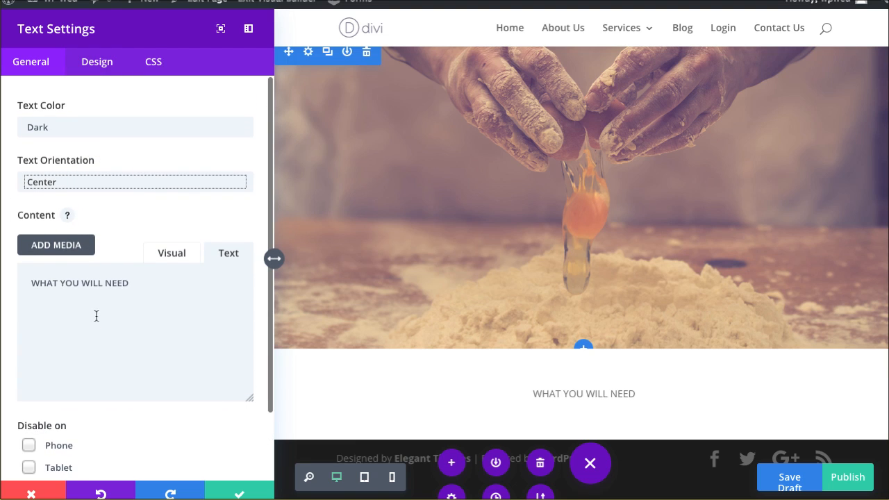
left_click(173, 253)
triple_click(101, 352)
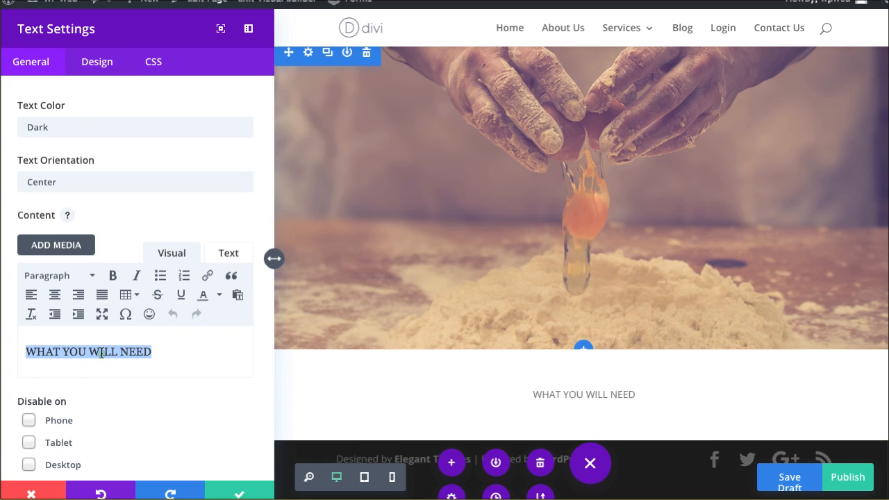
left_click(94, 277)
left_click(67, 331)
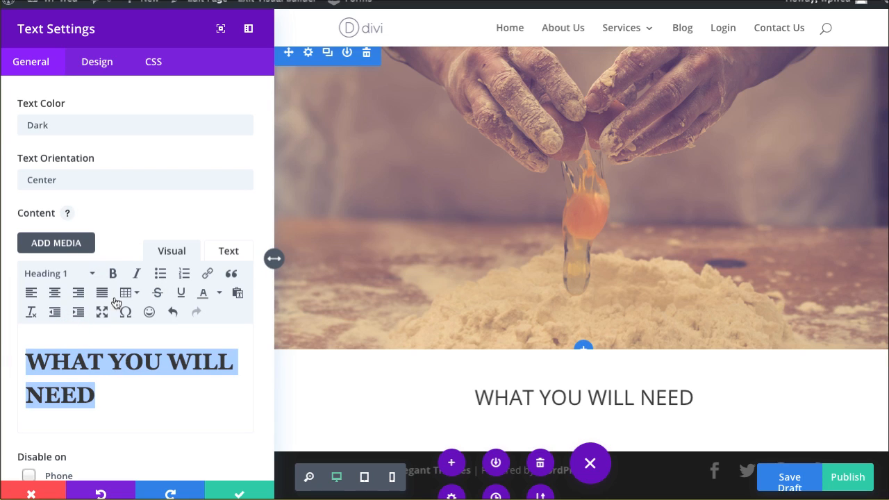
left_click(113, 273)
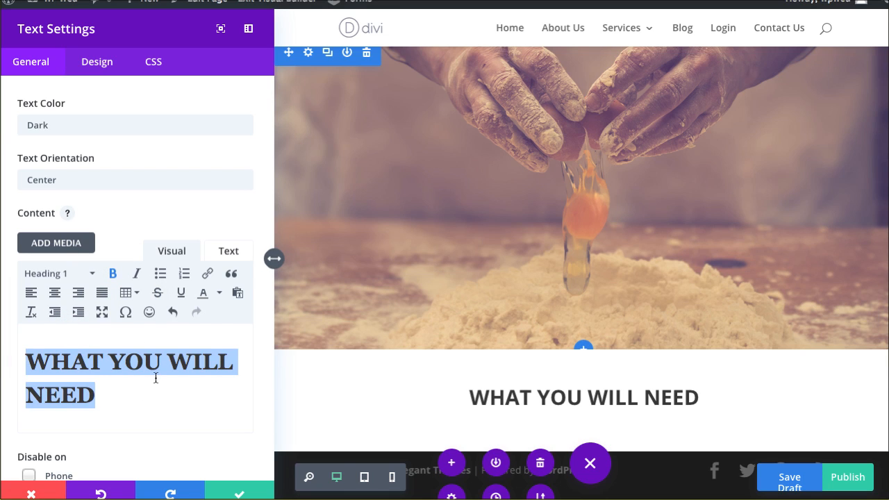
Set the module's Text Font Size to 37px and its Header Font Size to 45px
left_click(96, 62)
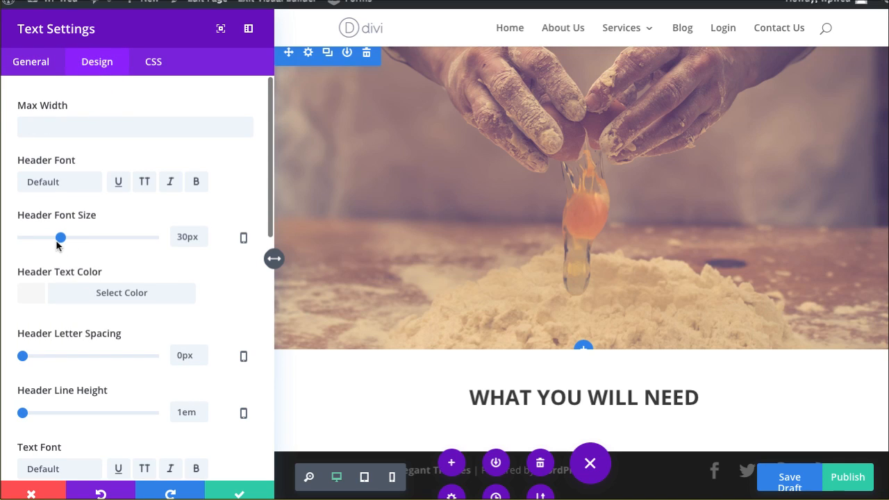
scroll(28, 365, "down", 5)
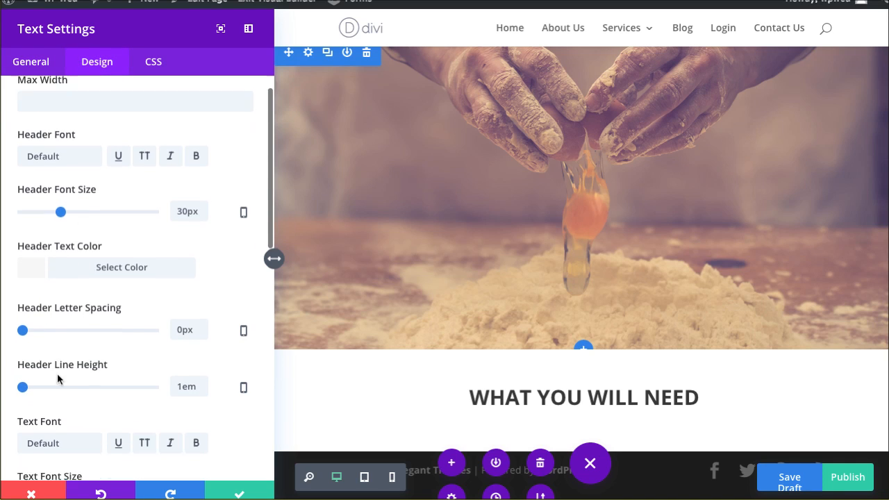
left_click_drag(39, 380, 70, 382)
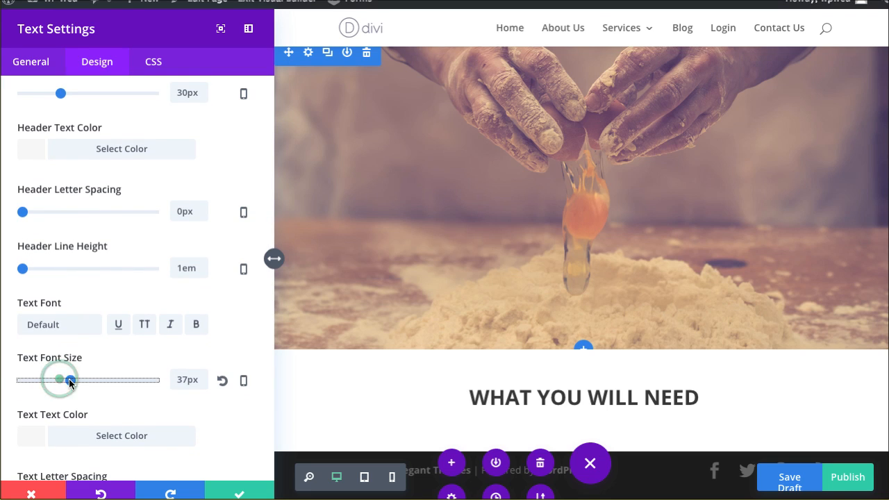
scroll(68, 182, "up", 2)
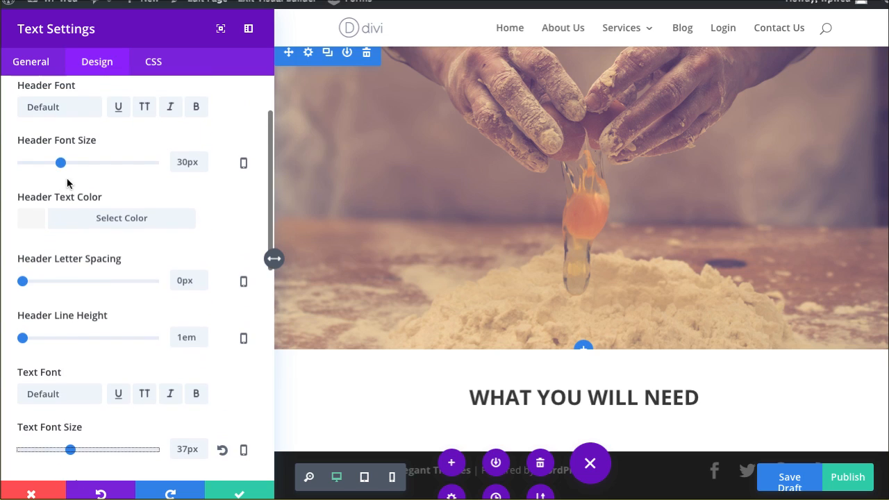
left_click_drag(60, 164, 81, 165)
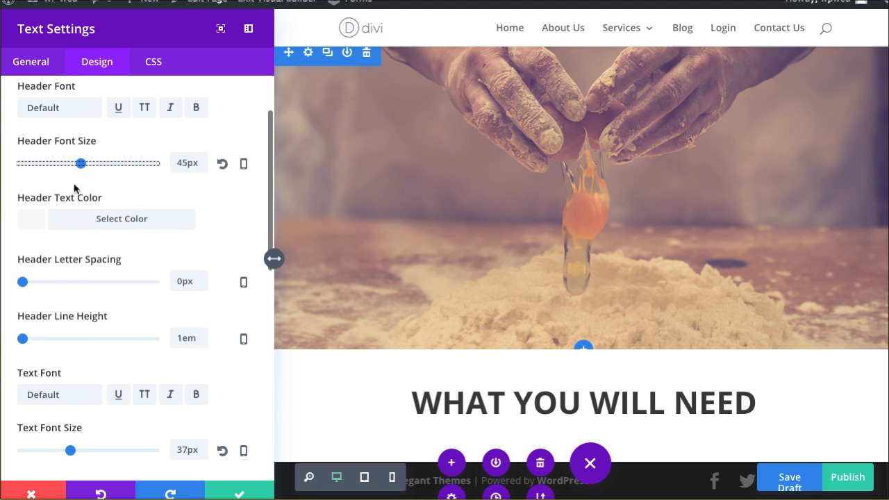
Set the Header Text Color to #bf6161 and save the heading module
left_click(29, 228)
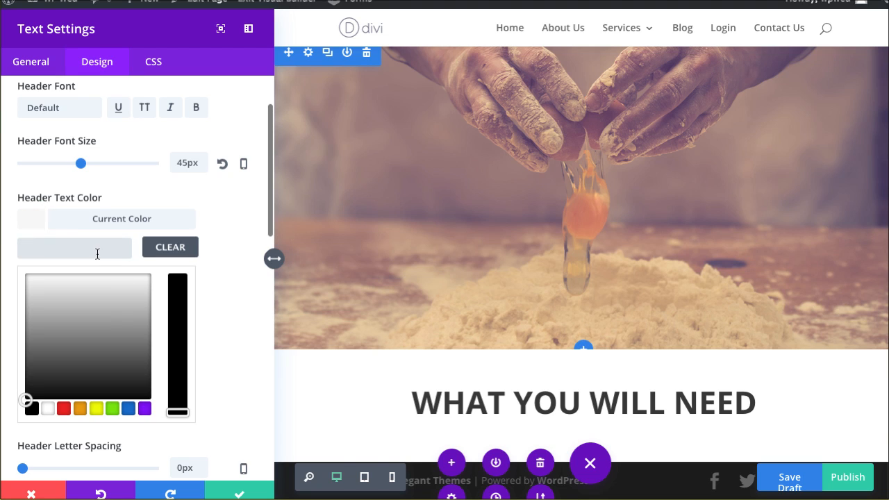
type("BF6161")
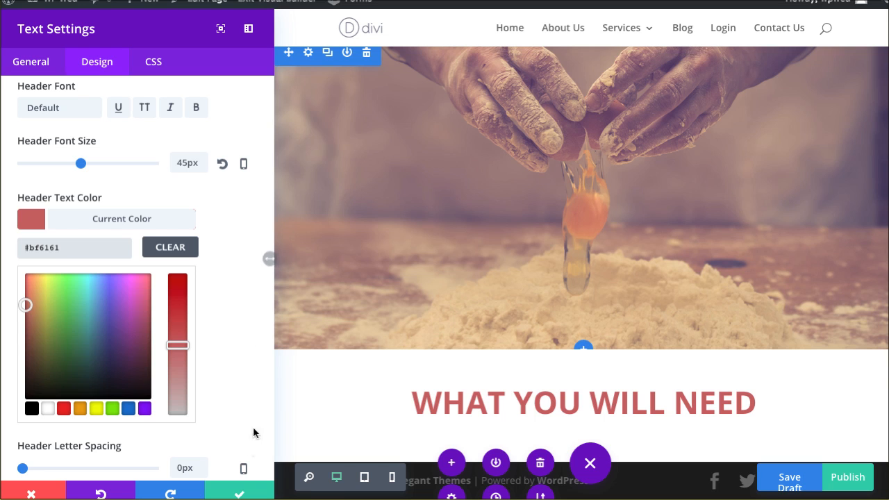
left_click(238, 495)
Copy the "Ingredients" subheading from the example page
scroll(236, 338, "down", 1)
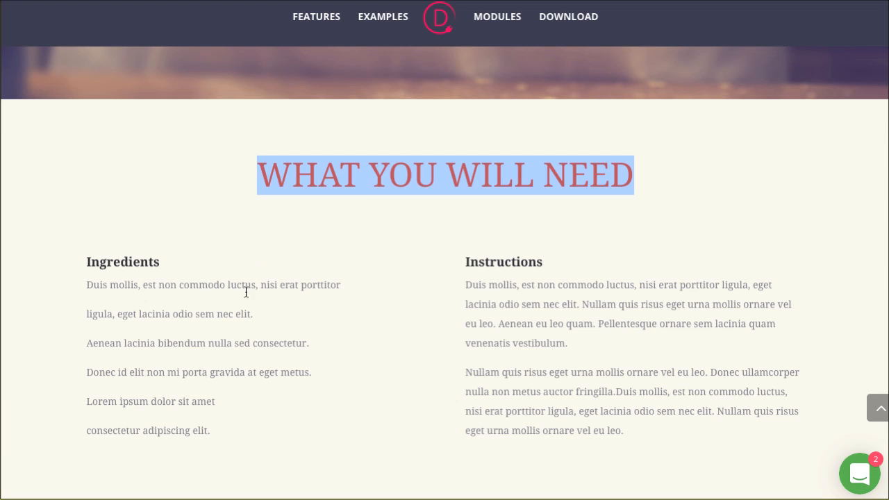
double_click(108, 260)
key("ctrl+c")
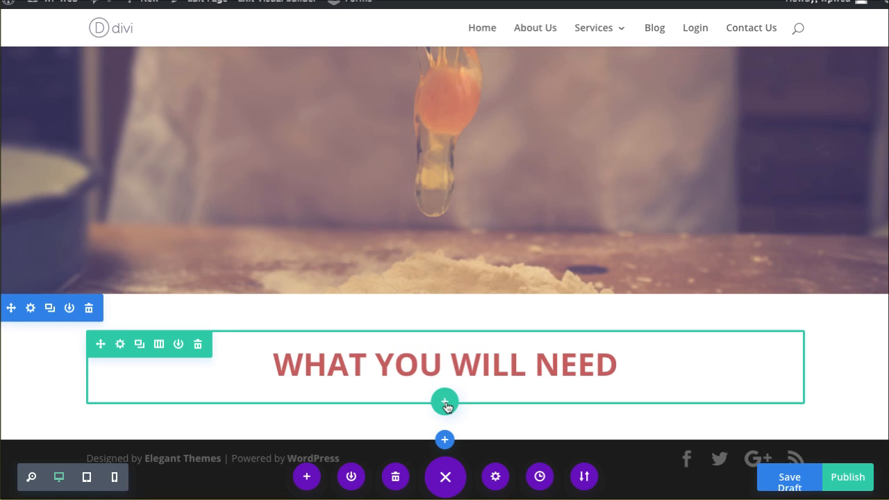
Add a two-column row below the "WHAT YOU WILL NEED" heading and insert a Text module in its first column
left_click(445, 403)
left_click(431, 247)
type("text")
left_click(207, 316)
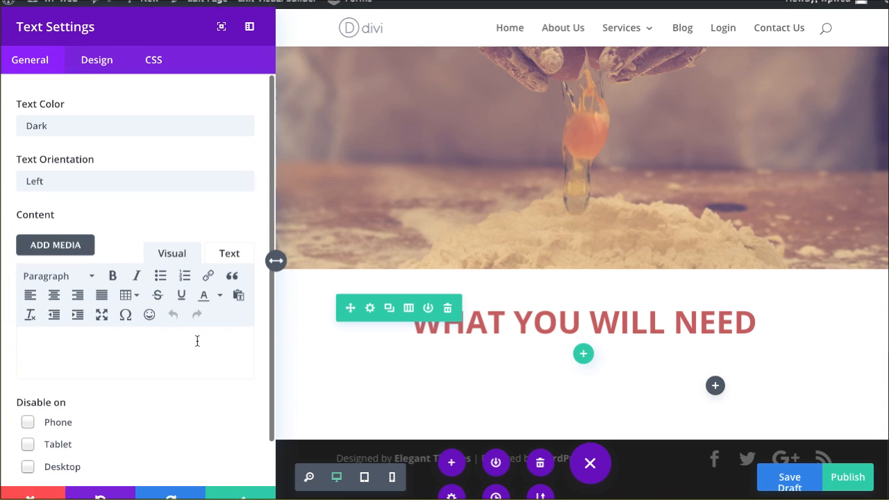
Paste the "Ingredients" subheading and, below it, the ingredient lines copied from the example page, and save the module
left_click(135, 358)
key("ctrl+v")
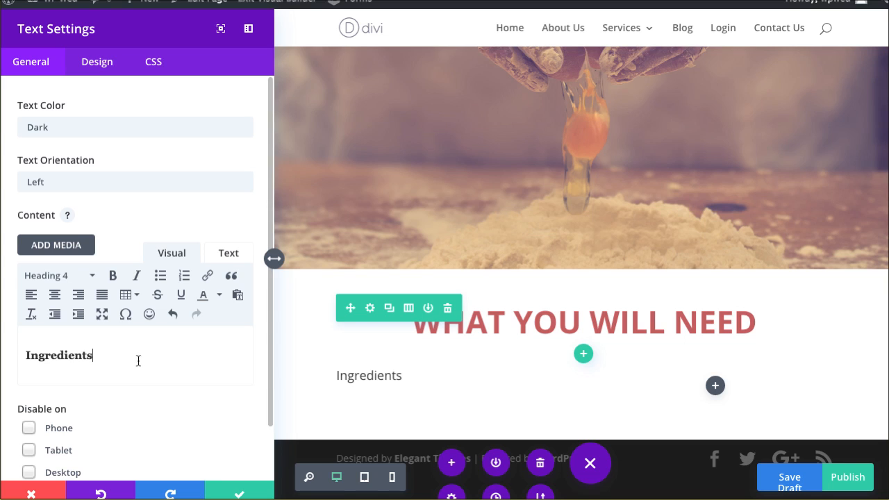
key("Return")
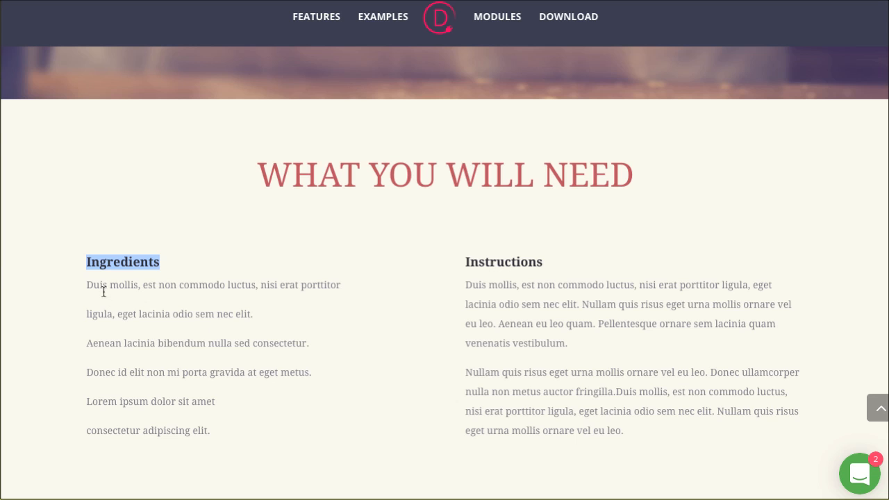
left_click_drag(85, 284, 216, 435)
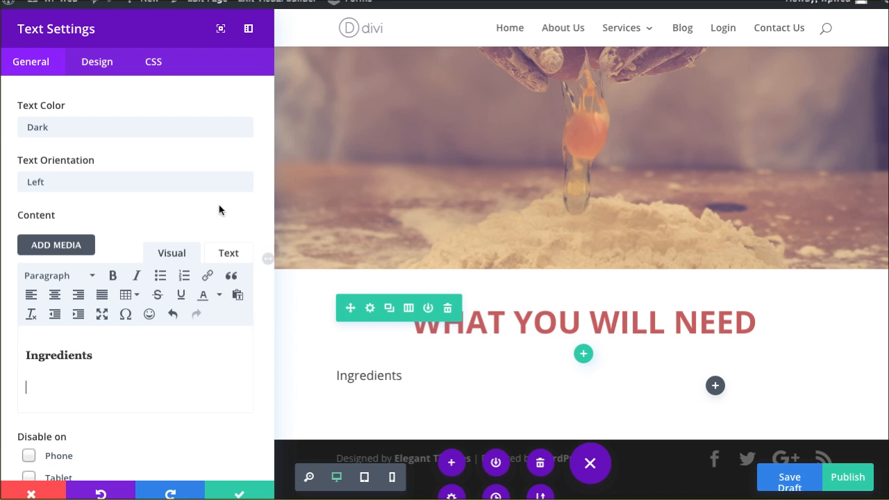
key("ctrl+v")
left_click(220, 492)
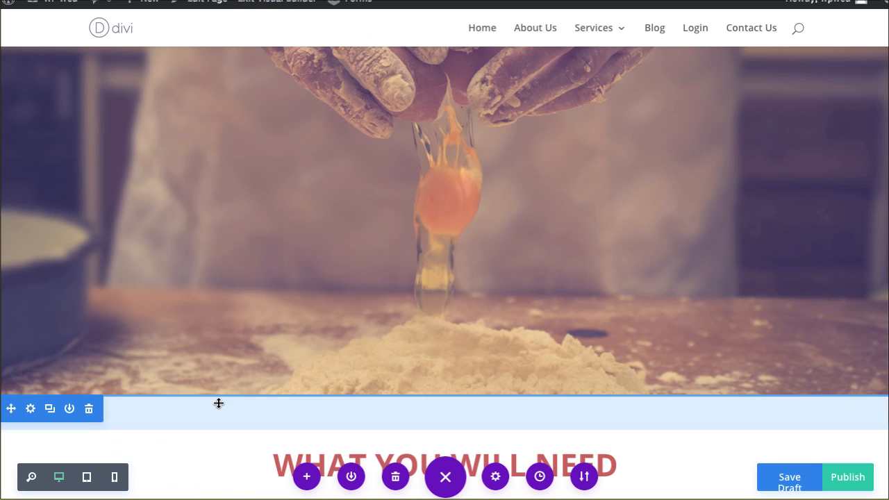
scroll(226, 402, "down", 2)
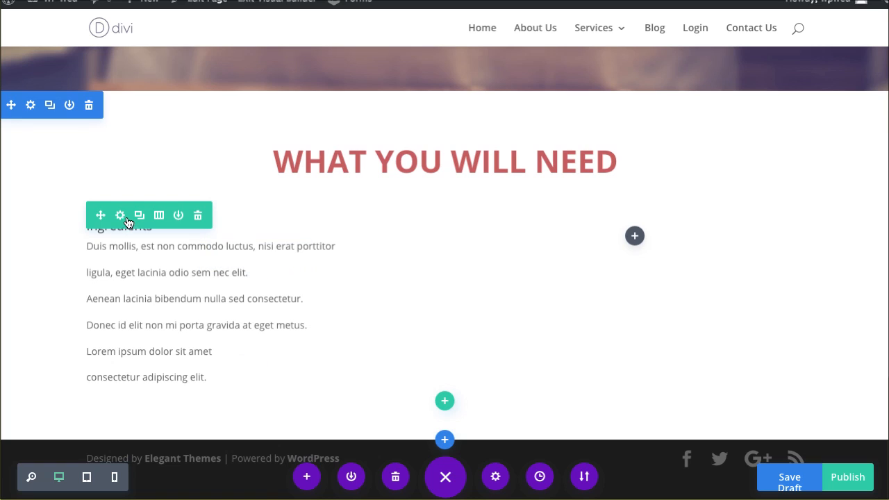
left_click(141, 216)
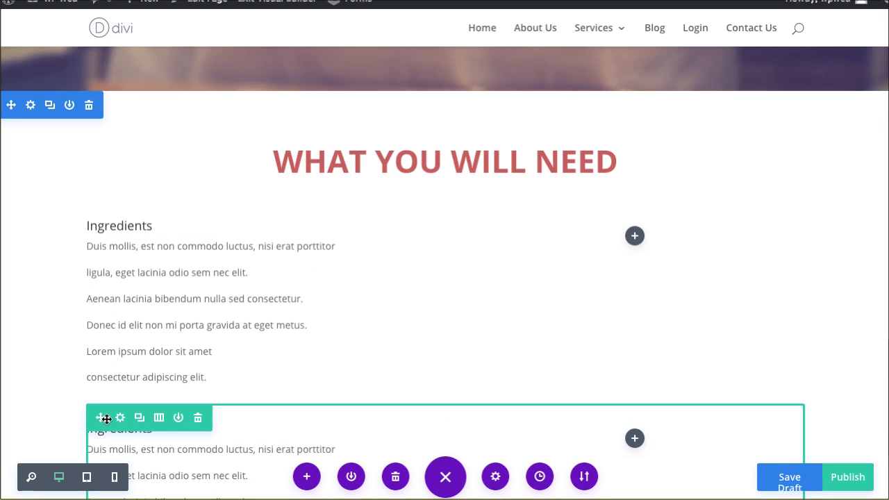
left_click(198, 417)
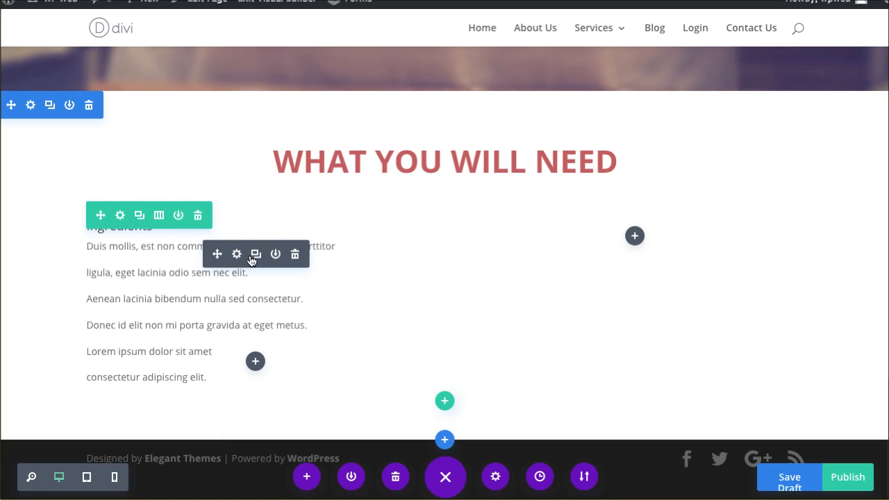
Duplicate the Ingredients text module, move the copy into the row's empty second column, and return to the example page's Instructions text
left_click(256, 254)
left_click_drag(216, 441, 616, 252)
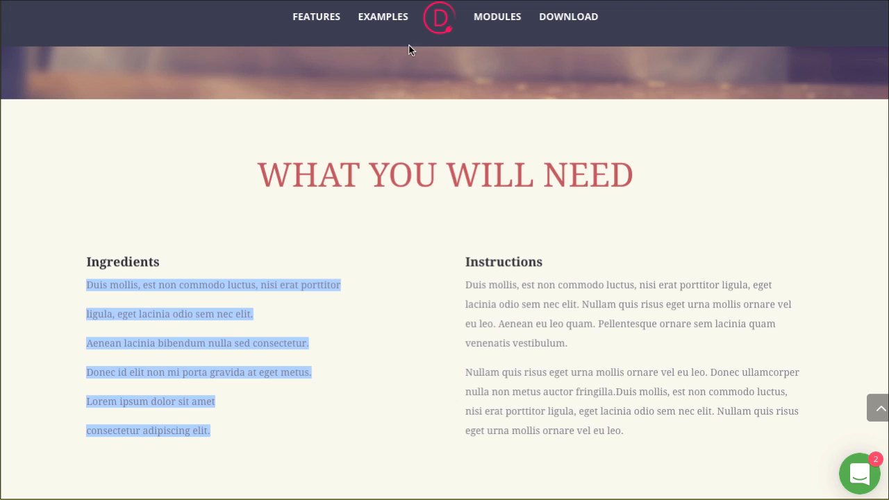
left_click(586, 348)
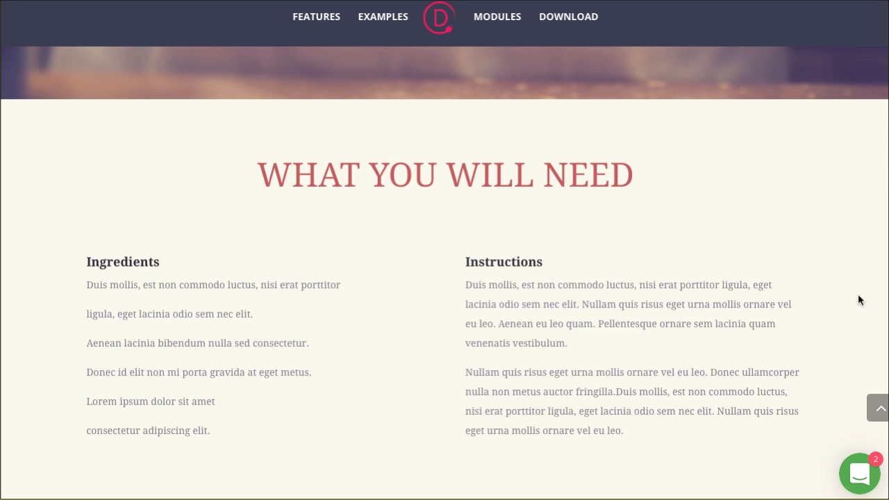
Add a regular section with a three-column row below the ingredients section and insert an Image module in its first column
scroll(451, 364, "down", 3)
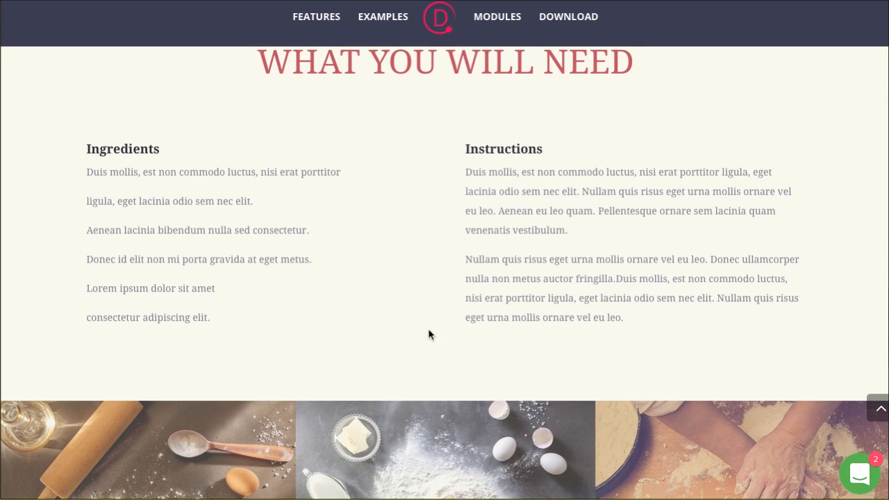
scroll(422, 325, "down", 1)
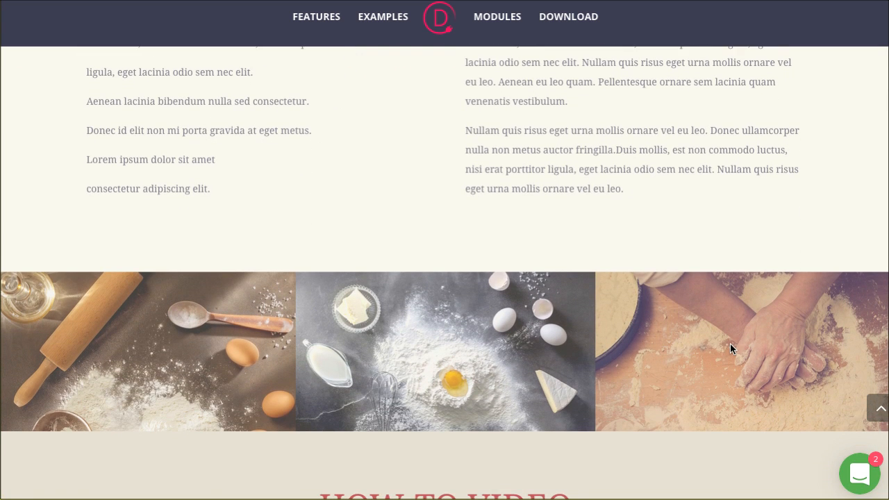
scroll(730, 349, "down", 1)
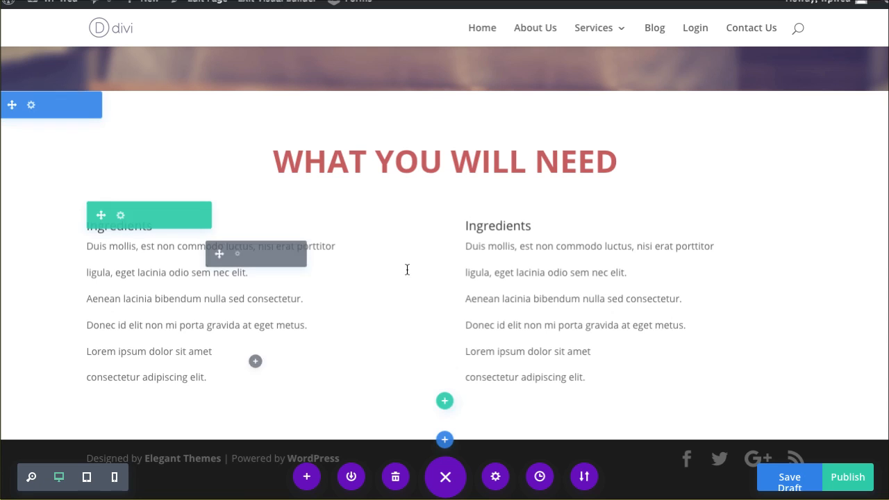
left_click(445, 441)
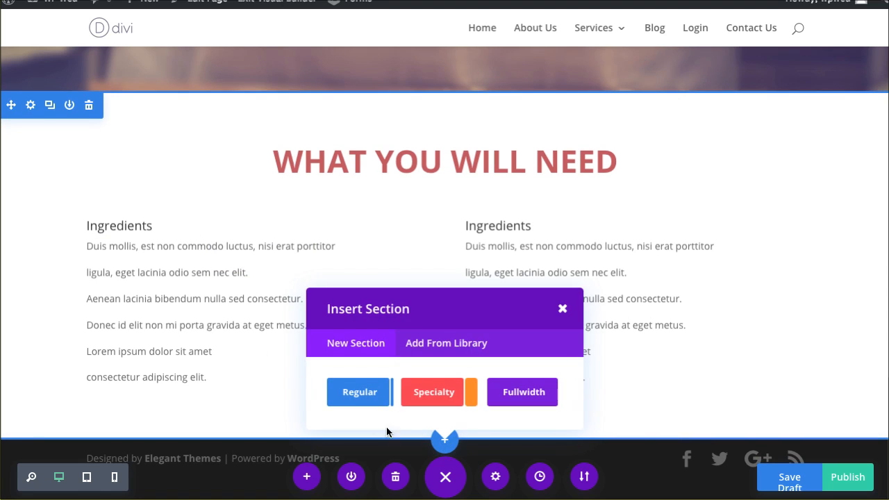
left_click(520, 331)
type("tex")
key("BackSpace")
key("BackSpace")
key("BackSpace")
type("ima")
left_click(134, 381)
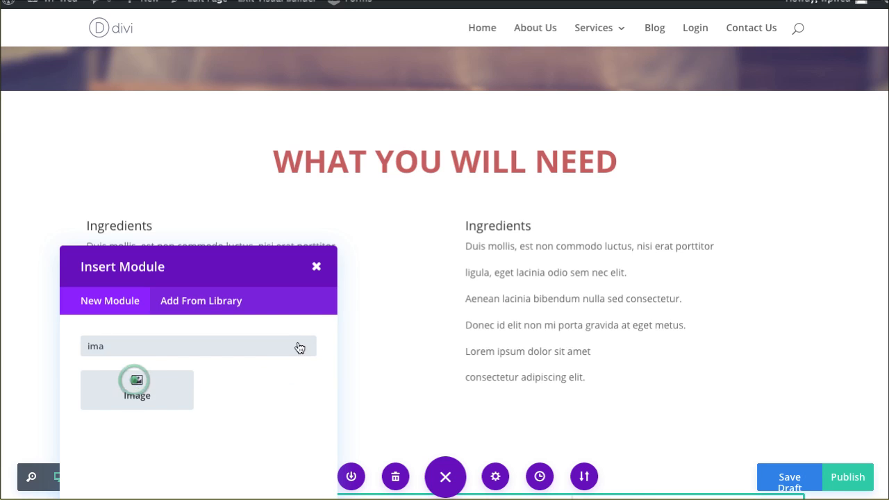
Choose bread-step-1.jpeg for the first-column image, turn on Force Fullwidth, and save the module
left_click(235, 130)
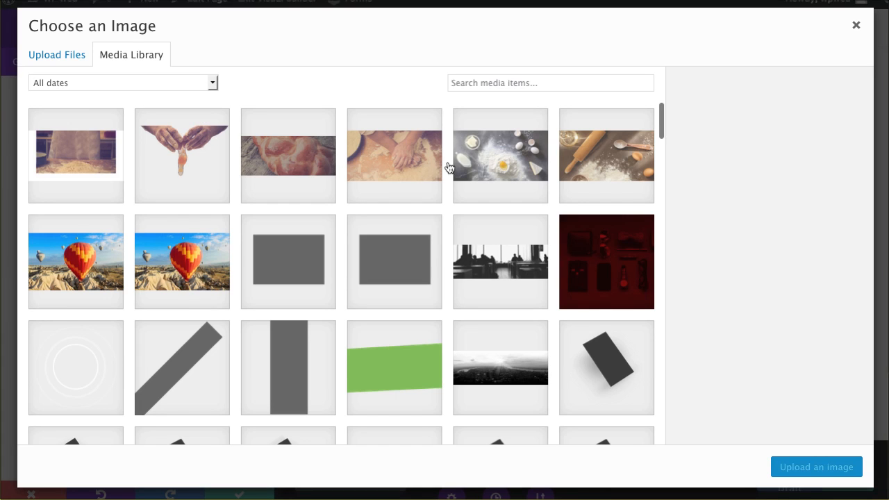
left_click(587, 170)
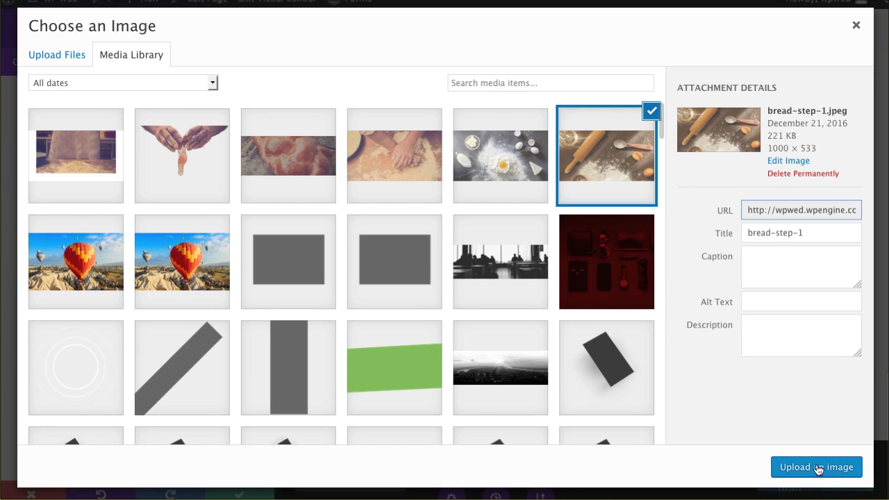
left_click(818, 468)
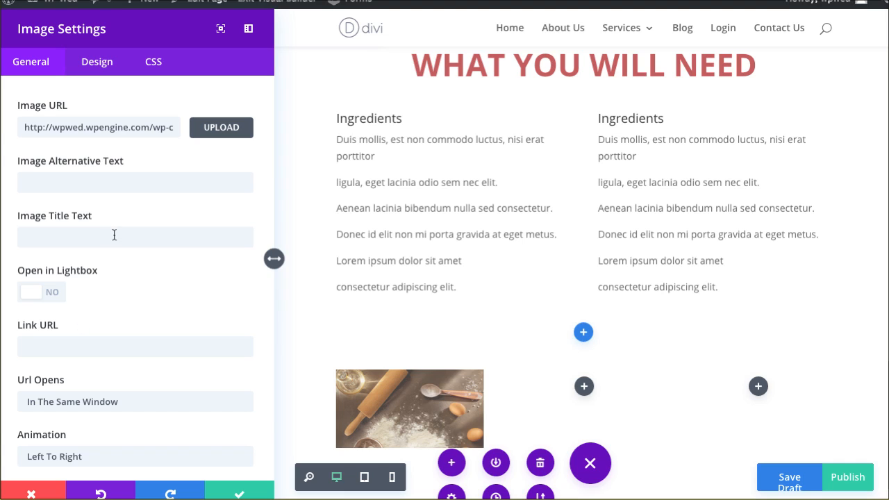
left_click(102, 61)
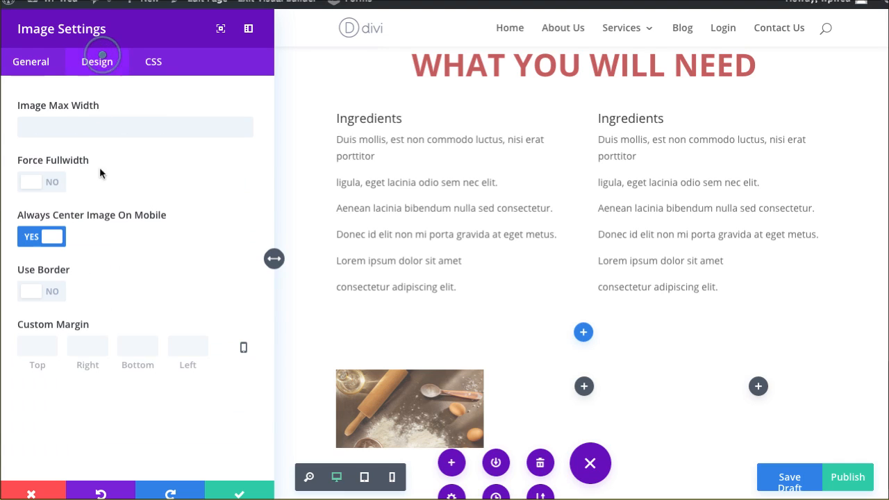
left_click(41, 183)
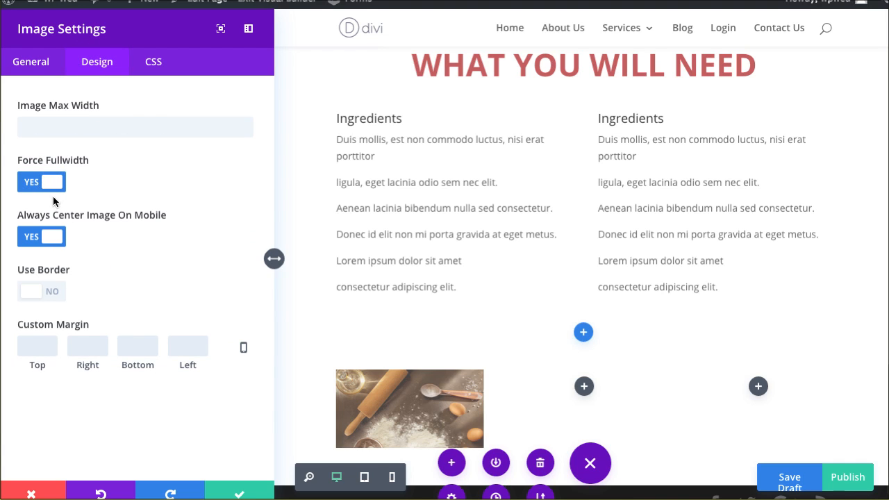
left_click(28, 68)
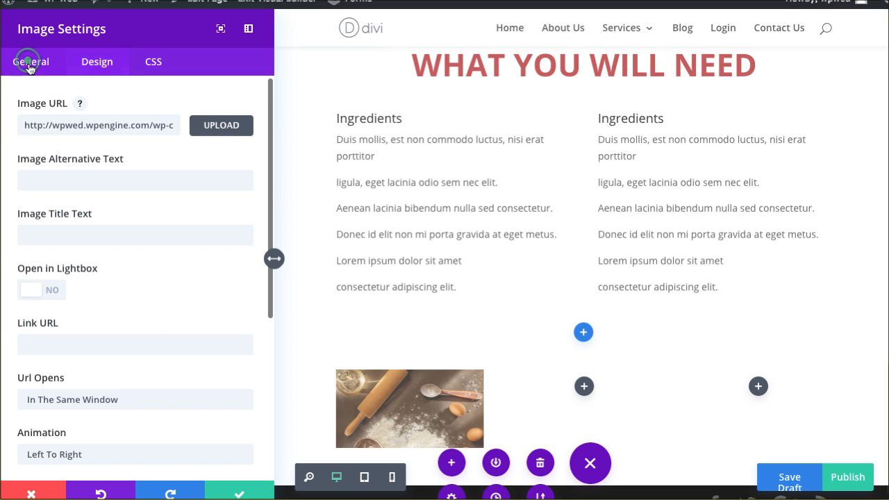
left_click(221, 494)
Look through the new image section's general settings, from the background options to custom padding
scroll(173, 326, "down", 5)
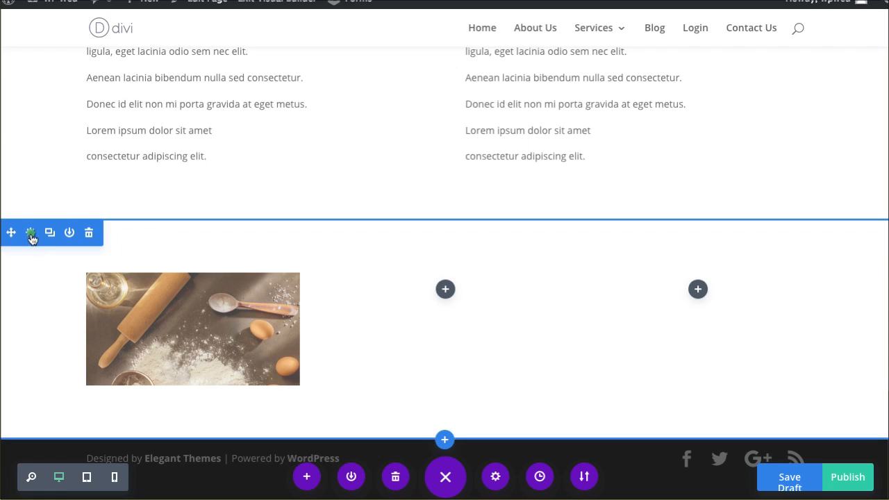
left_click(29, 232)
scroll(81, 239, "down", 5)
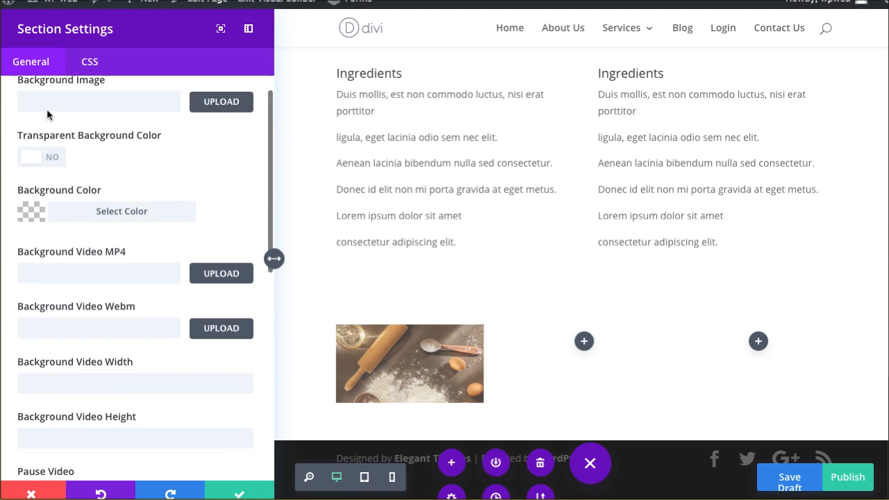
scroll(90, 305, "down", 2)
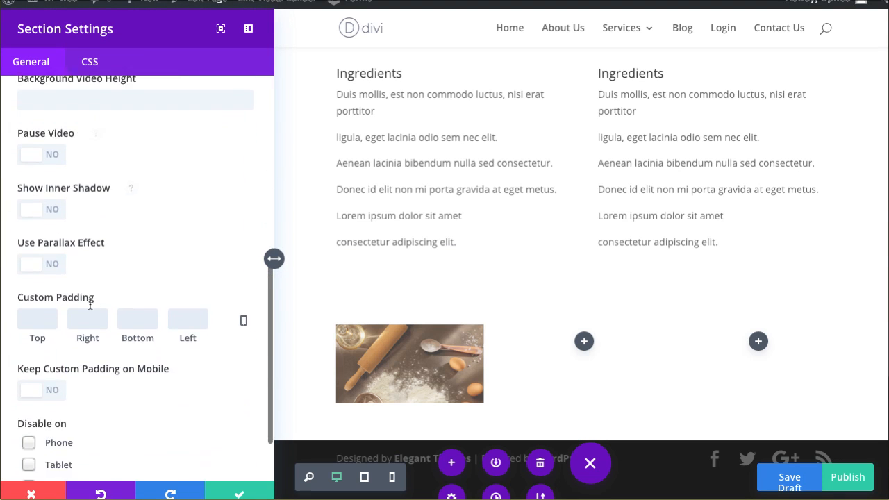
scroll(89, 303, "up", 5)
scroll(87, 303, "up", 1)
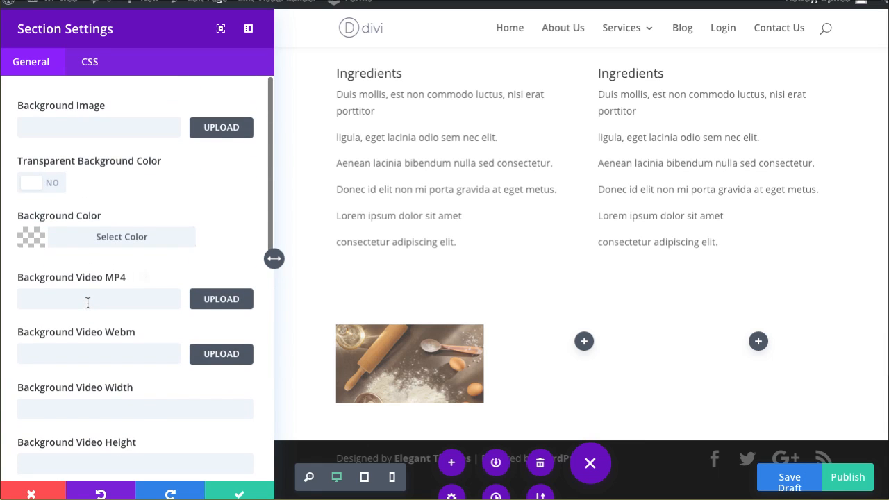
scroll(87, 302, "down", 3)
scroll(87, 302, "down", 4)
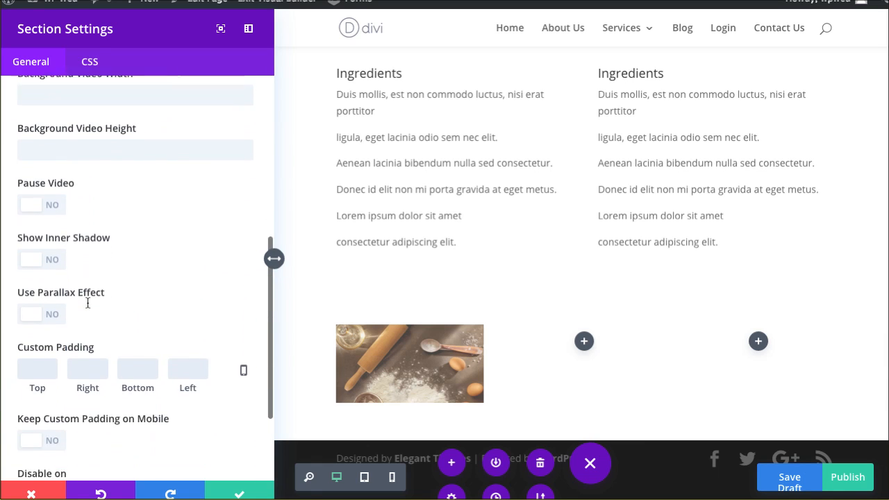
left_click(243, 493)
Make the image row fullwidth with a custom gutter width of 1 and save the row settings
scroll(61, 394, "down", 3)
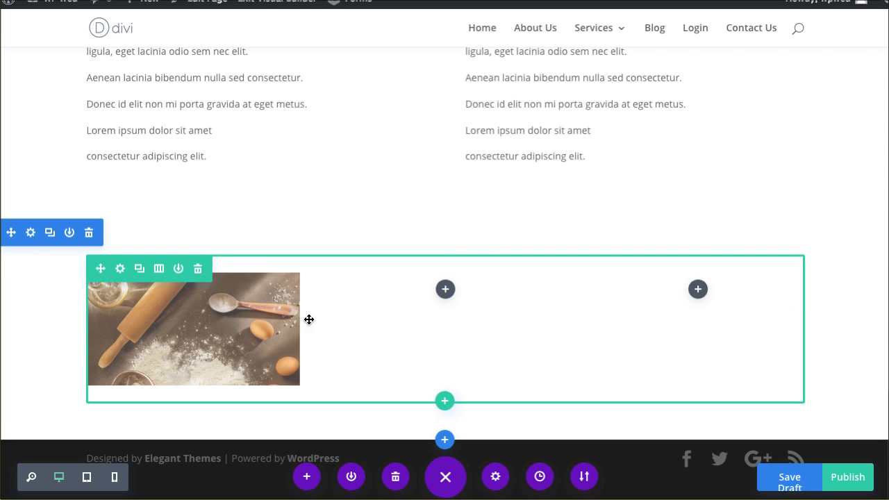
left_click(120, 268)
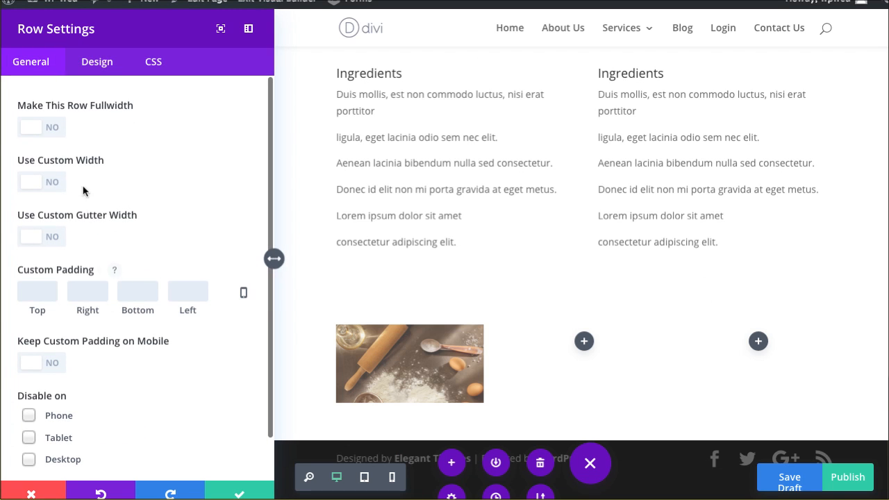
left_click(43, 130)
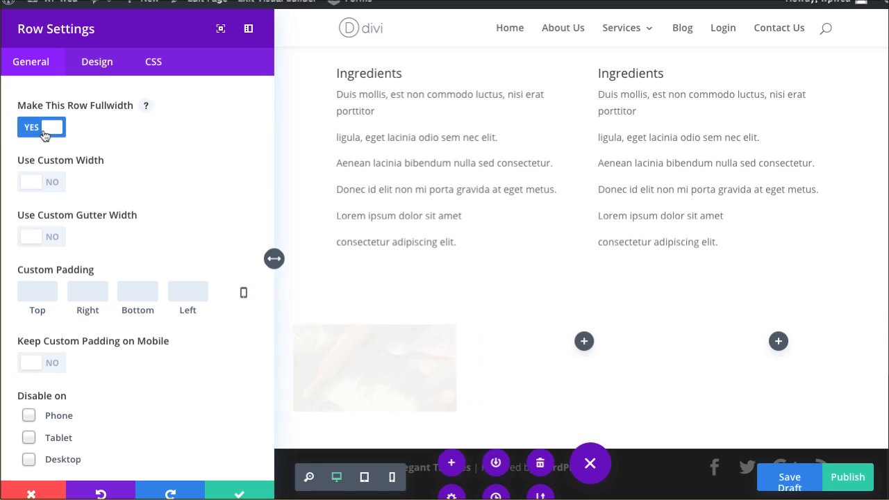
left_click(37, 238)
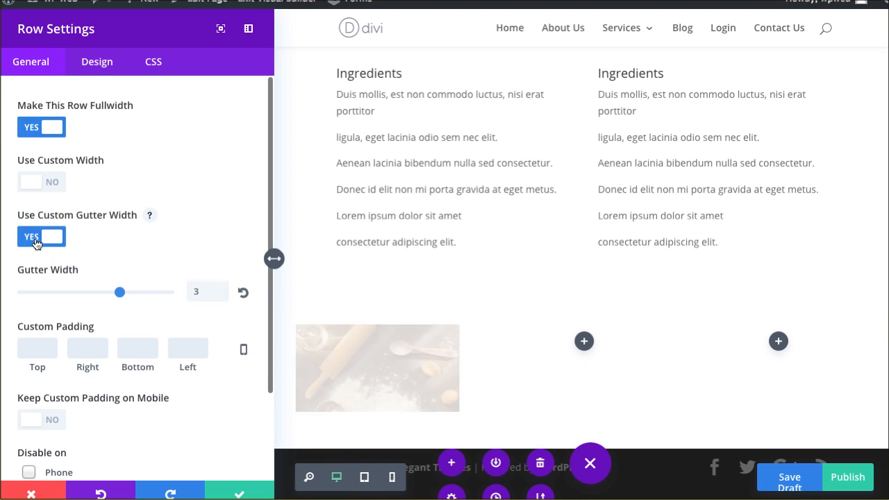
left_click_drag(119, 293, 12, 293)
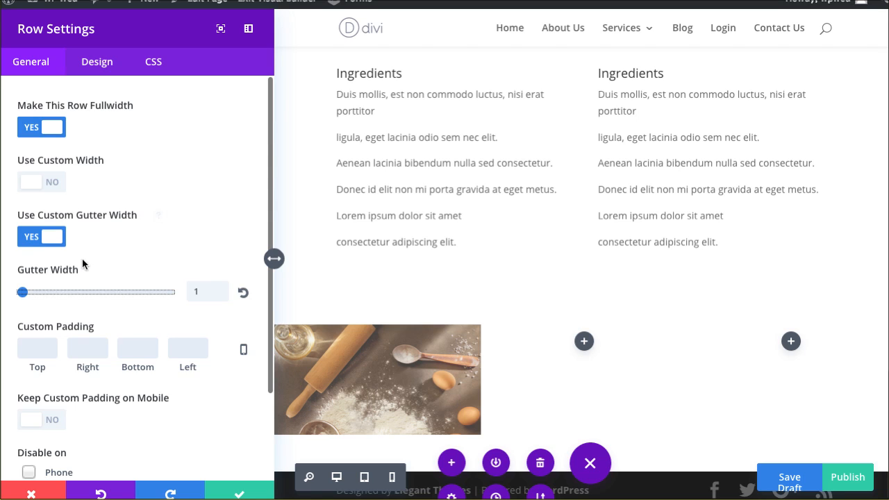
scroll(82, 260, "down", 3)
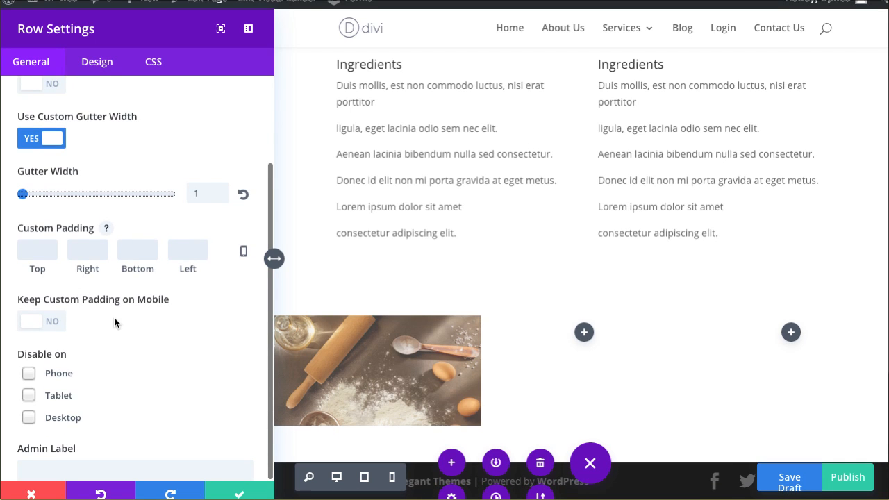
scroll(114, 319, "up", 4)
left_click(97, 61)
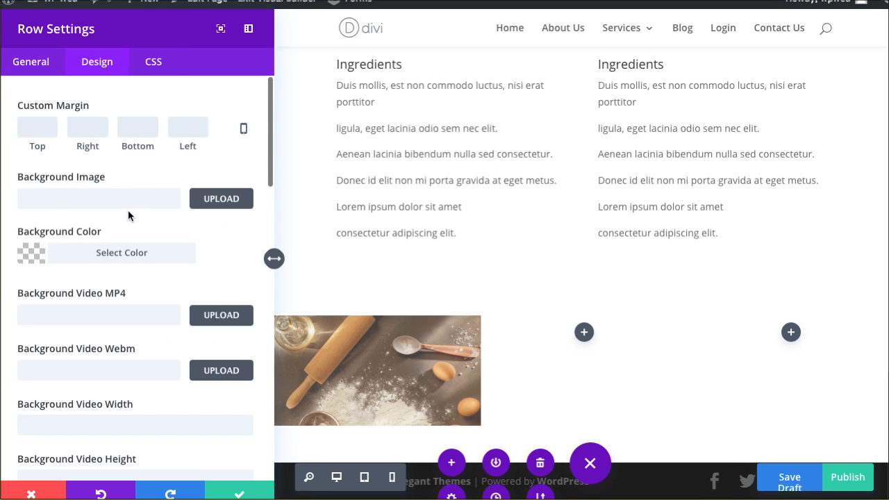
scroll(83, 208, "down", 3)
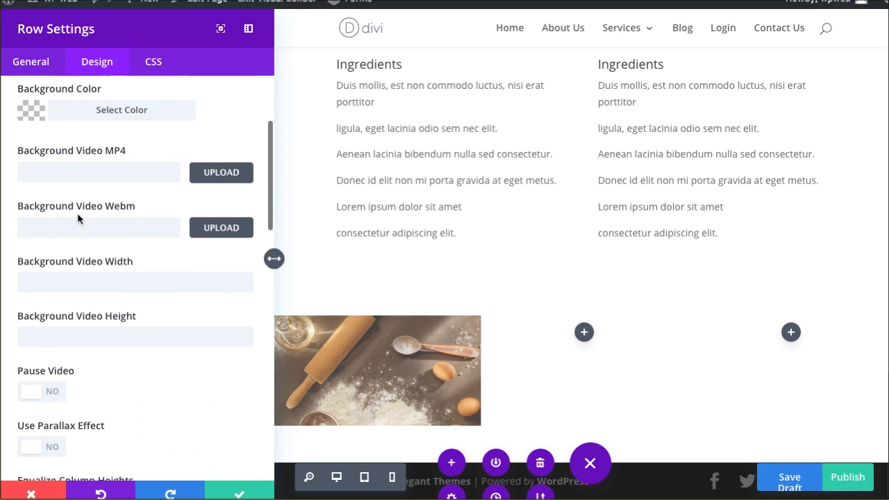
scroll(78, 218, "down", 3)
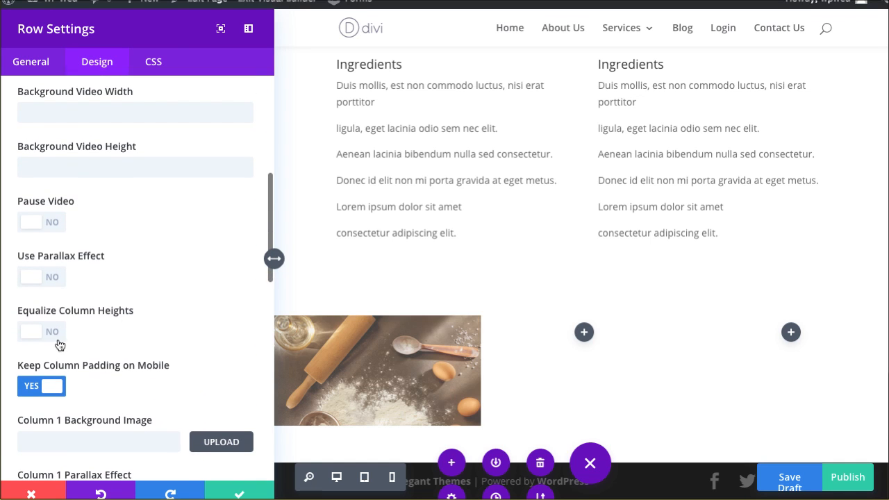
left_click(239, 491)
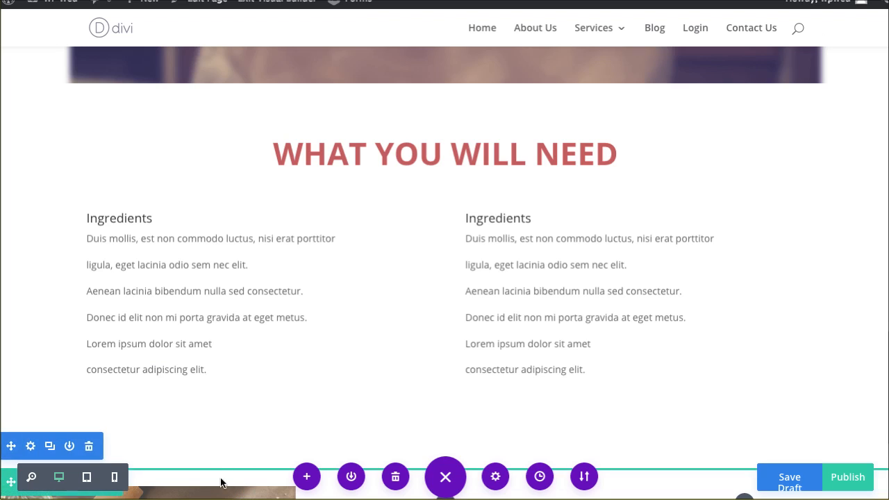
Duplicate the image module twice, placing one copy in the row's second column and the other in its third column
scroll(210, 375, "down", 4)
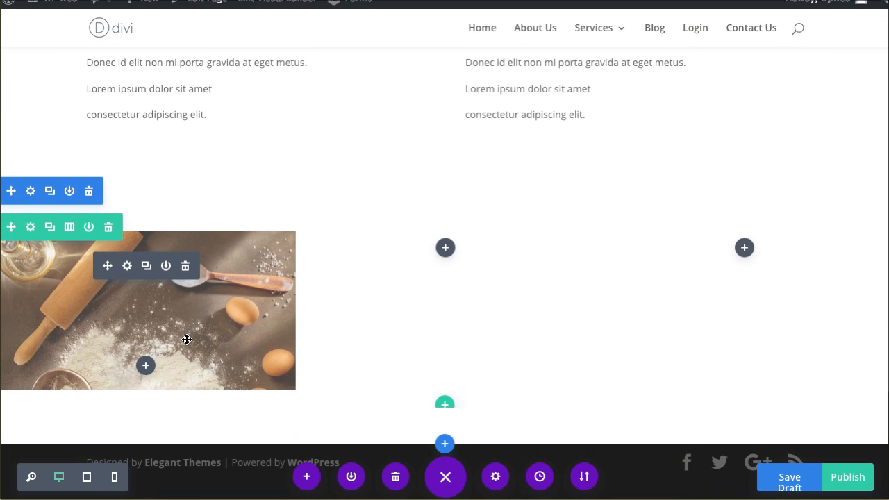
left_click(146, 268)
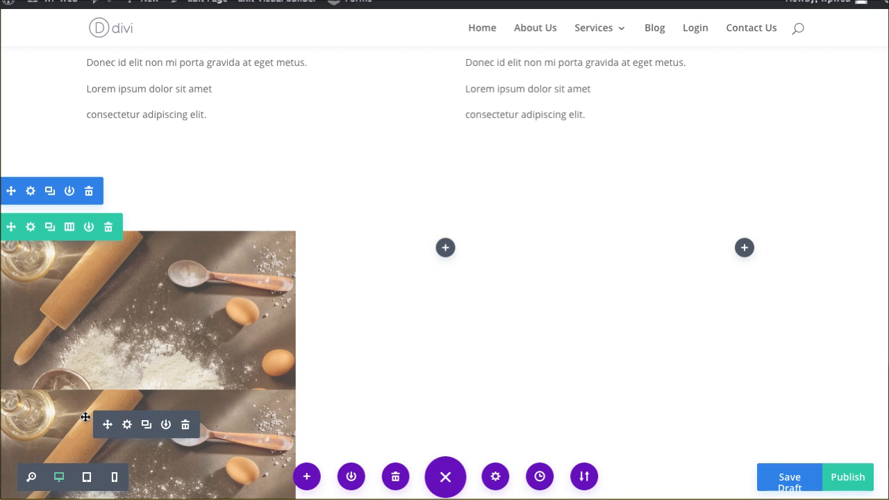
left_click_drag(109, 424, 427, 254)
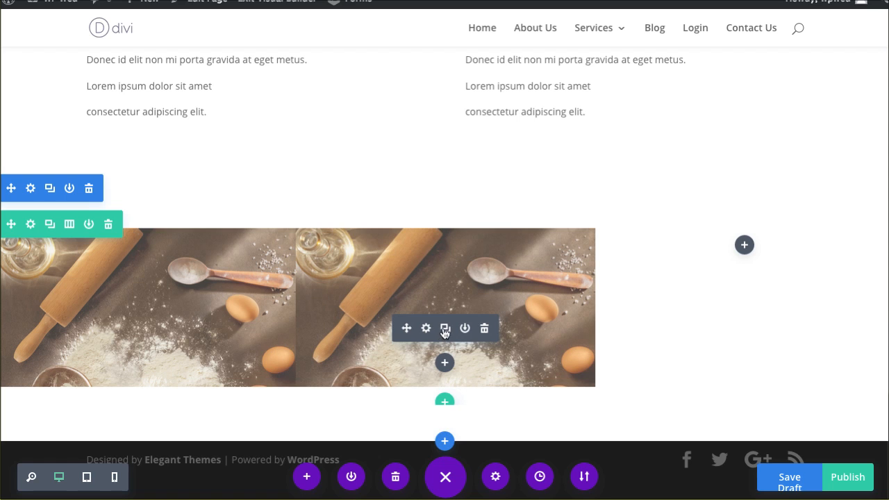
left_click(445, 330)
left_click_drag(406, 422, 704, 254)
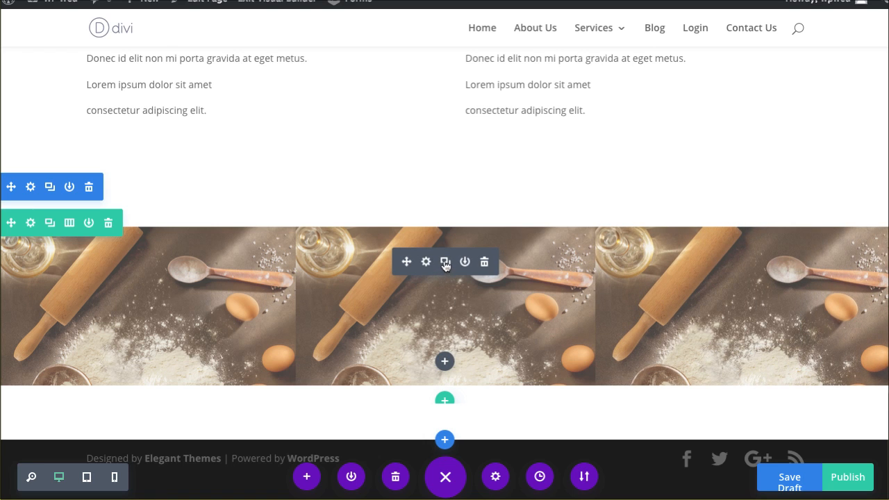
Replace the second-column image with bread-step-2.jpeg and save the module
left_click(425, 263)
left_click(208, 131)
left_click(500, 156)
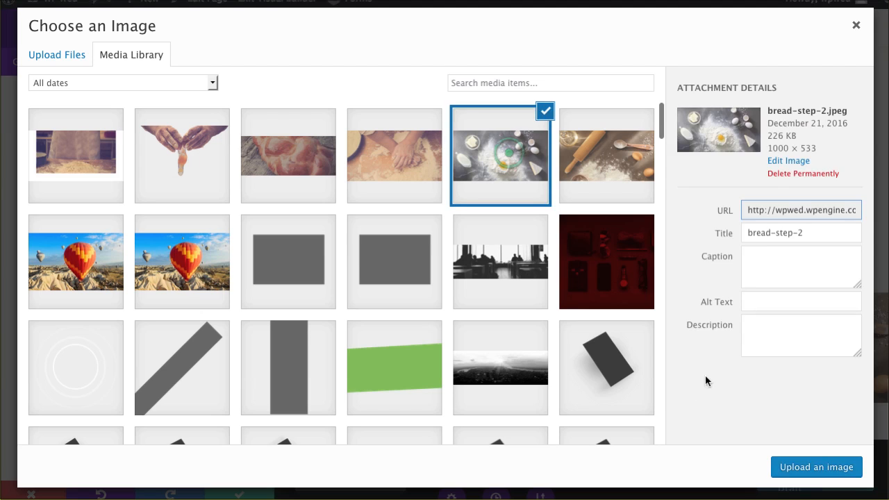
left_click(816, 467)
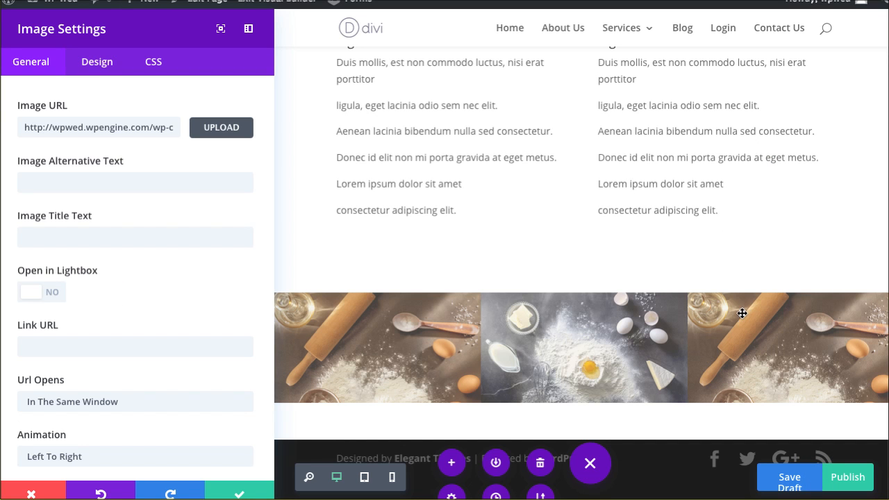
left_click(258, 486)
Replace the third-column image with bread-step-3.jpeg from the media library and save the module
scroll(699, 460, "down", 3)
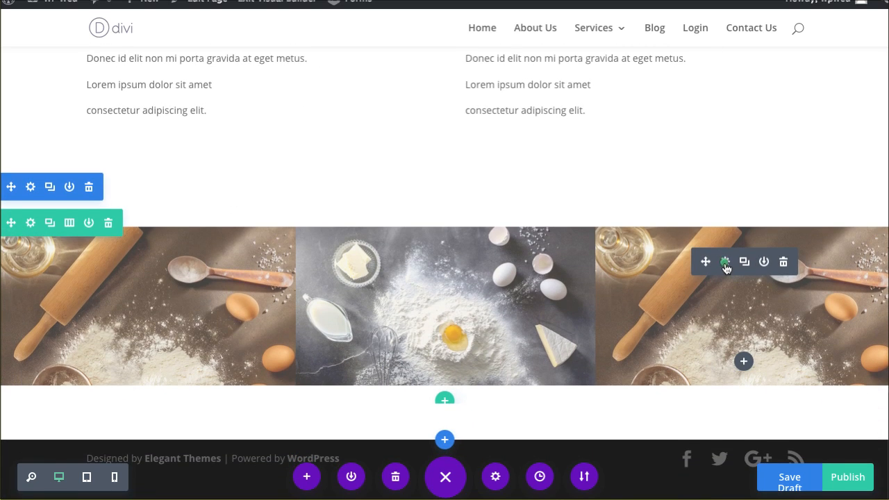
left_click(724, 261)
left_click(192, 126)
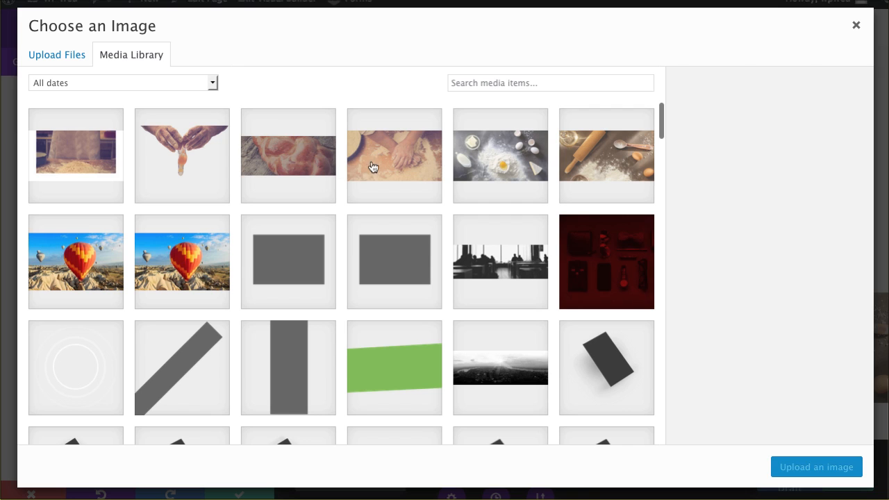
left_click(373, 166)
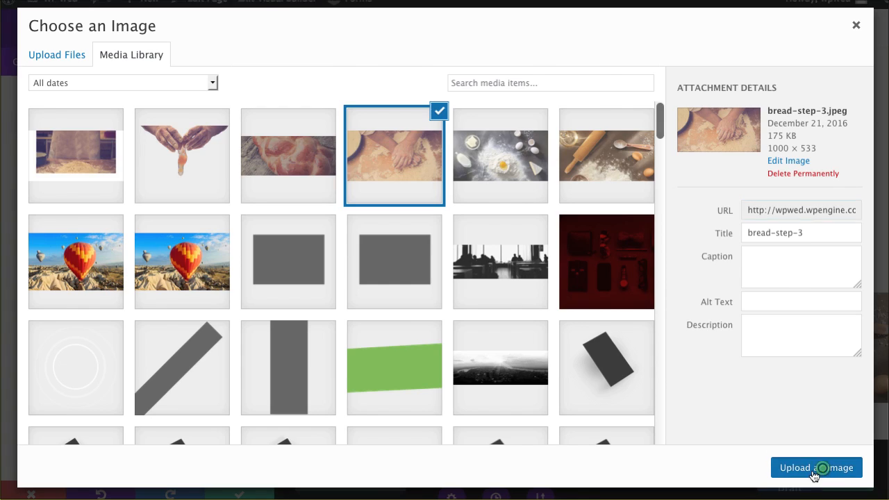
left_click(813, 470)
left_click(267, 492)
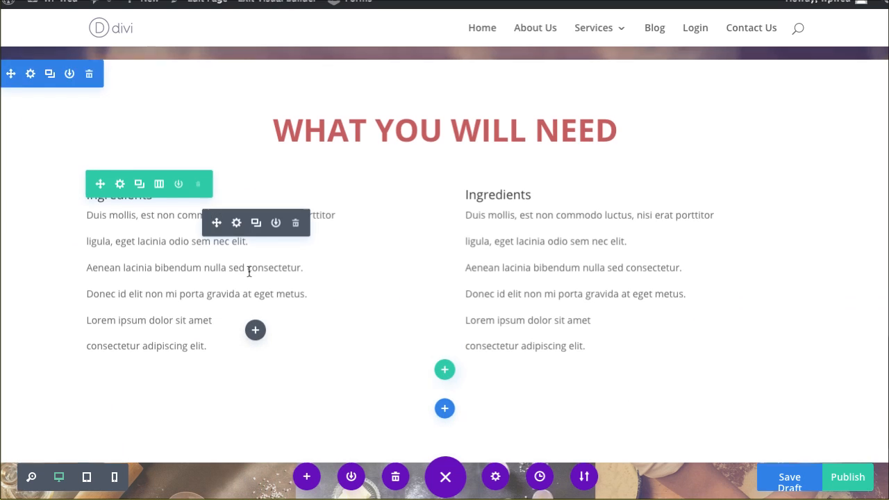
Switch to the example page and examine the layout from the three-image row through the How-To Video heading, intro text and video
scroll(248, 268, "down", 3)
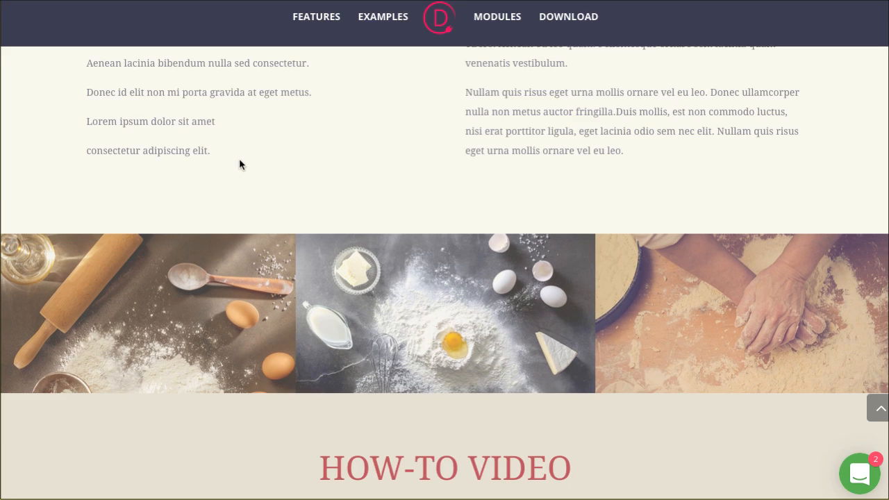
scroll(239, 159, "down", 3)
scroll(785, 301, "up", 2)
scroll(694, 297, "down", 2)
scroll(694, 295, "up", 1)
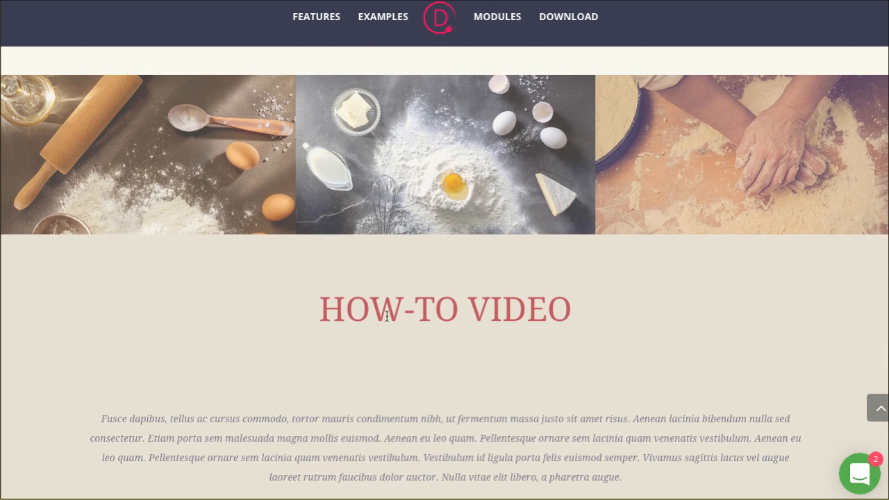
scroll(424, 313, "down", 3)
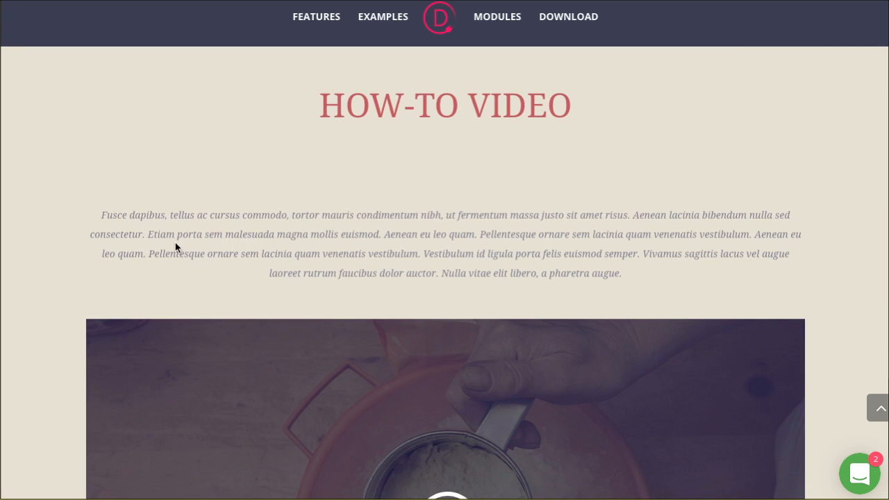
left_click_drag(98, 213, 624, 273)
scroll(268, 252, "down", 4)
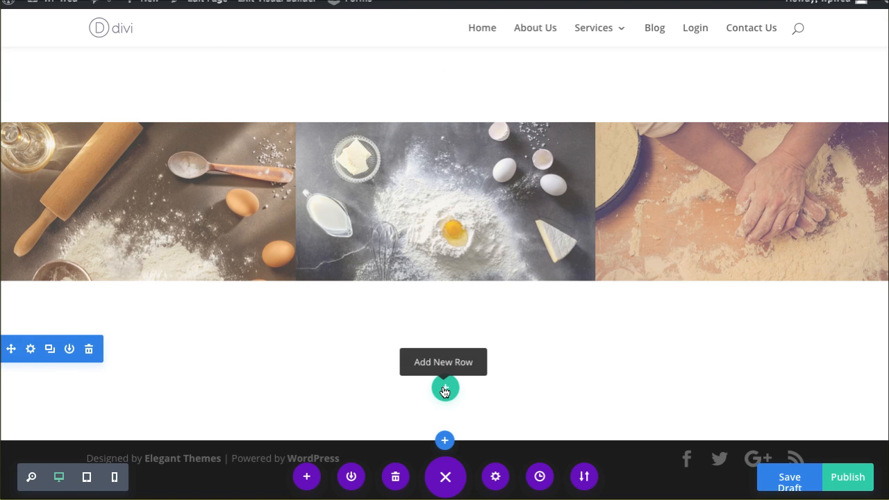
Set the background color of the empty section below the image row to #E7E2D8 and save it
left_click(30, 349)
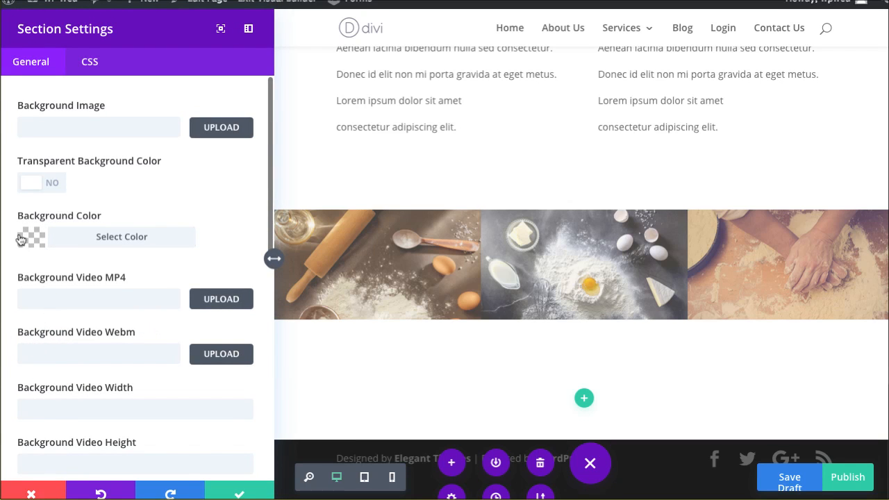
left_click(29, 241)
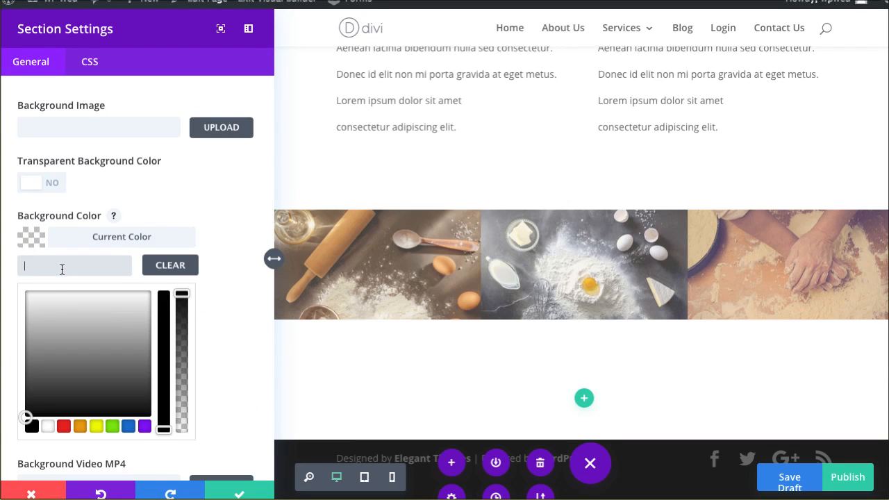
type("E7E2D")
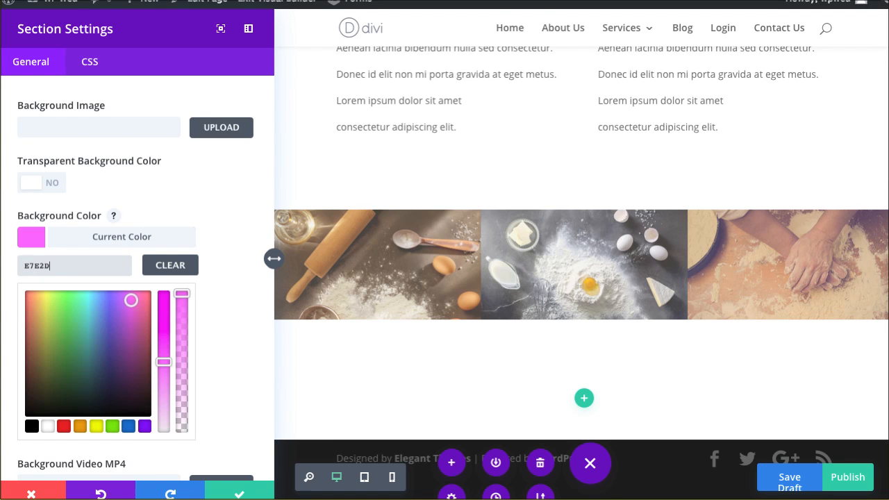
type("8")
left_click(237, 492)
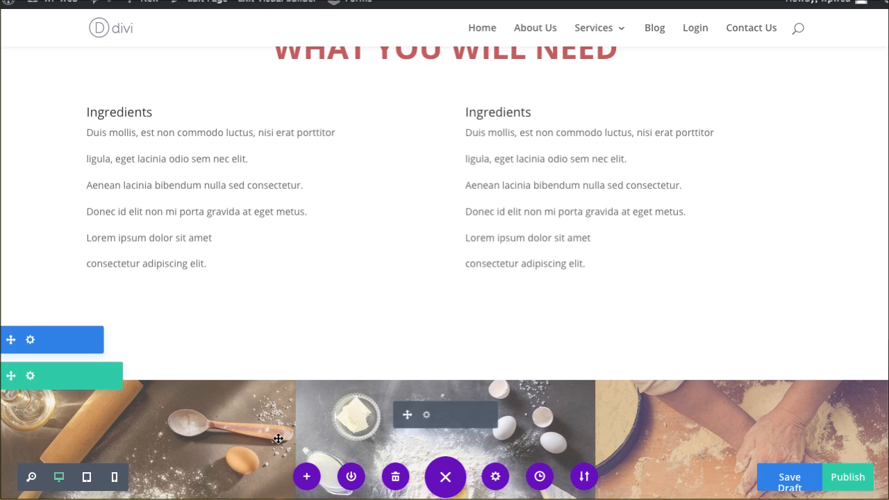
Set the background color of the section holding the three images to #E7E2D8 and save it
scroll(262, 437, "down", 4)
scroll(262, 437, "up", 2)
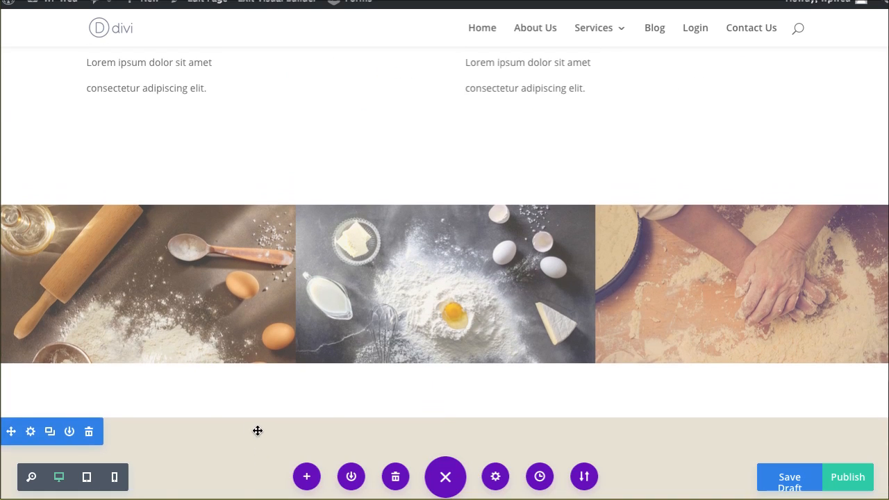
left_click(29, 164)
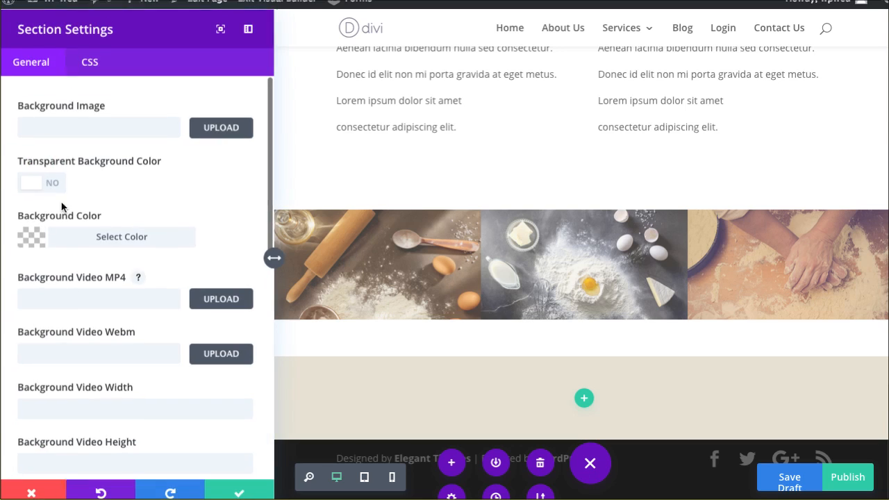
left_click(30, 241)
left_click(72, 271)
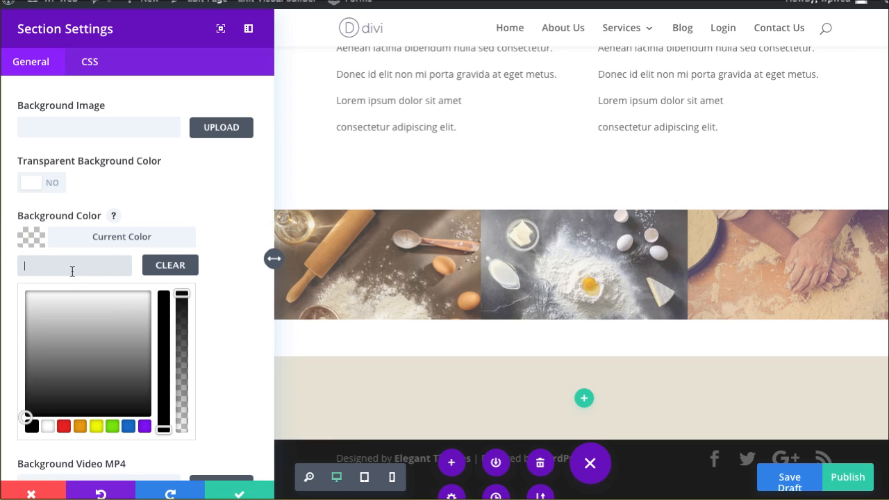
type("E7E")
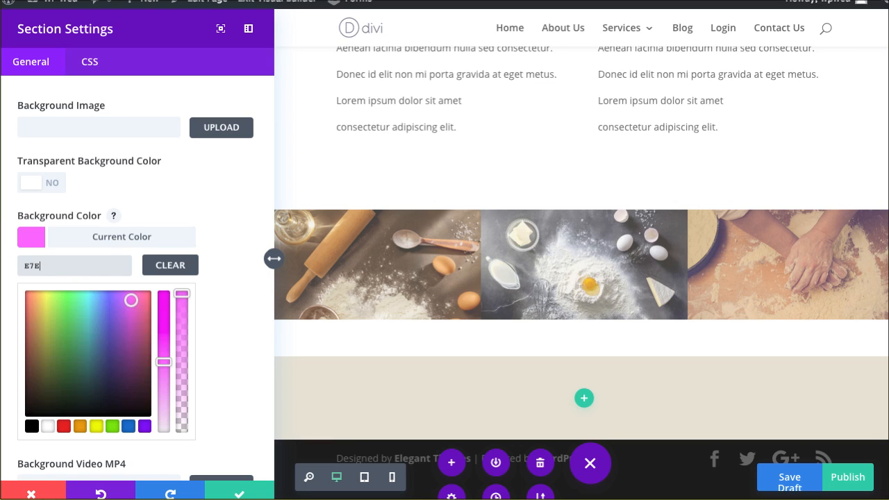
type("2D8")
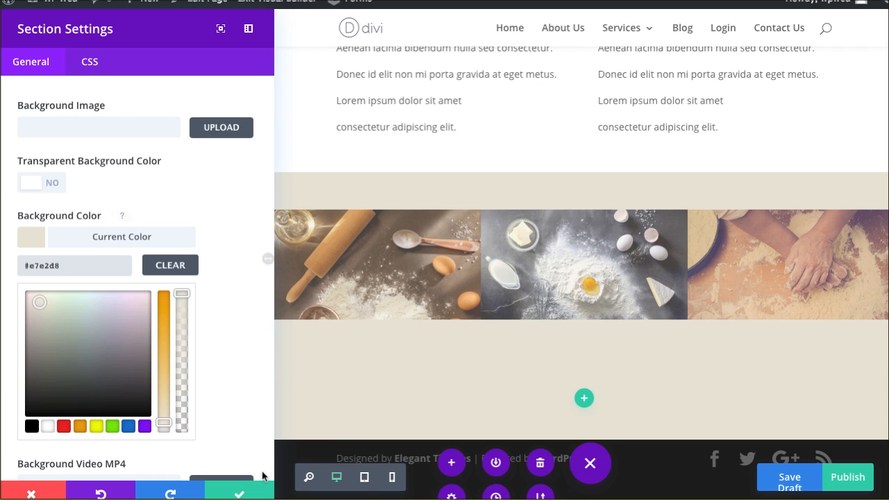
left_click(244, 492)
Give the ingredients section the background color #E7E2D8 and save its settings
scroll(245, 343, "down", 4)
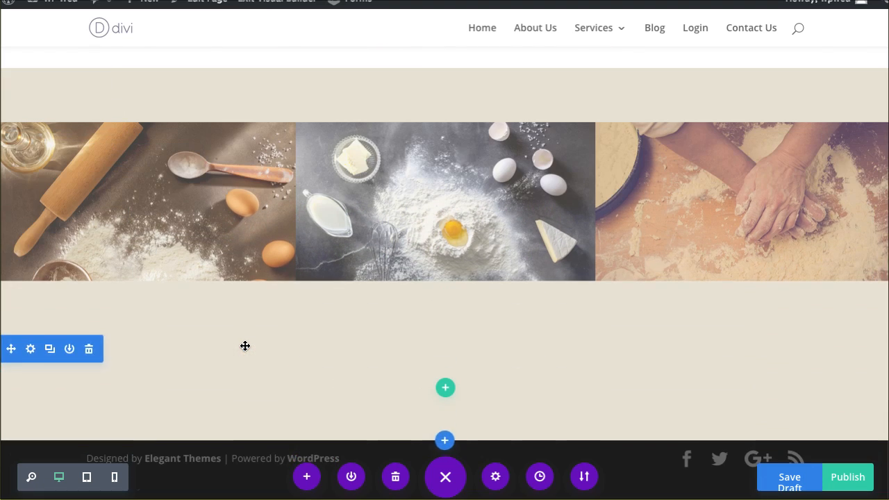
scroll(244, 345, "up", 6)
left_click(31, 117)
left_click(33, 236)
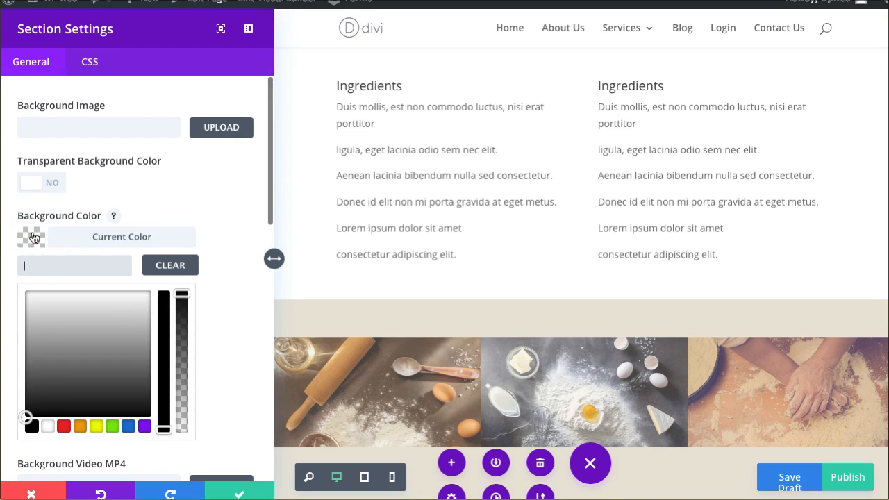
type("E7")
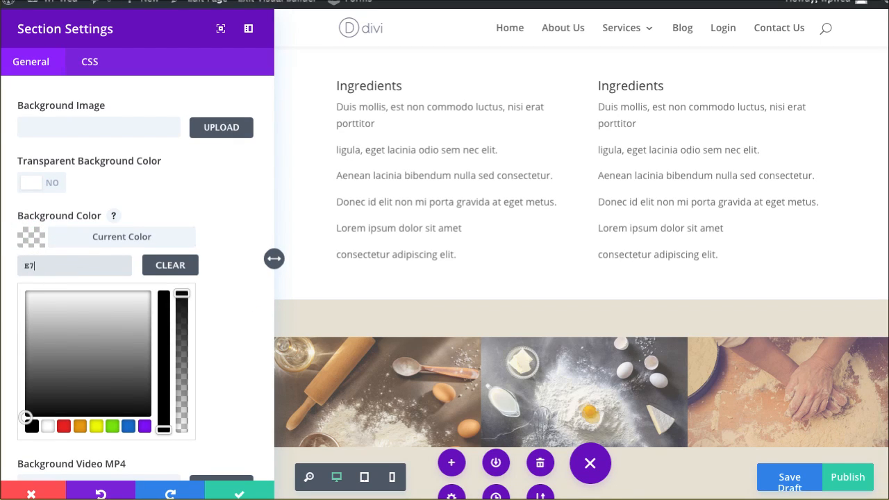
type("E2D")
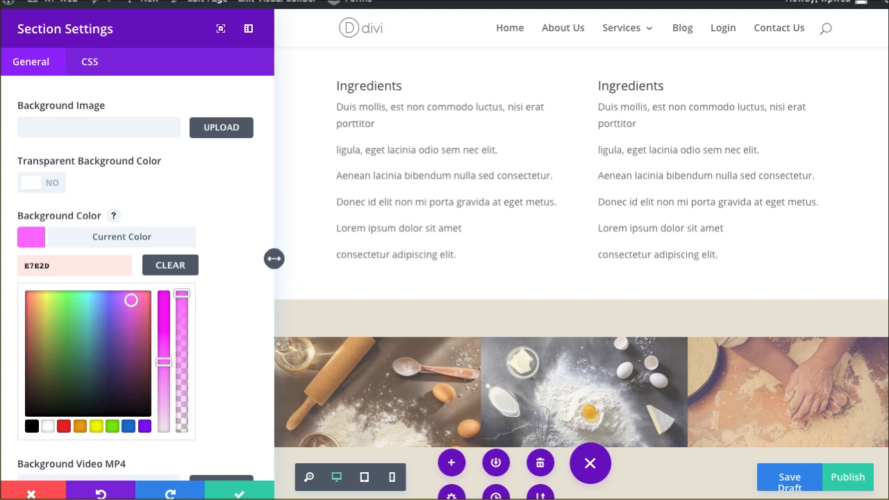
type("8")
left_click(232, 490)
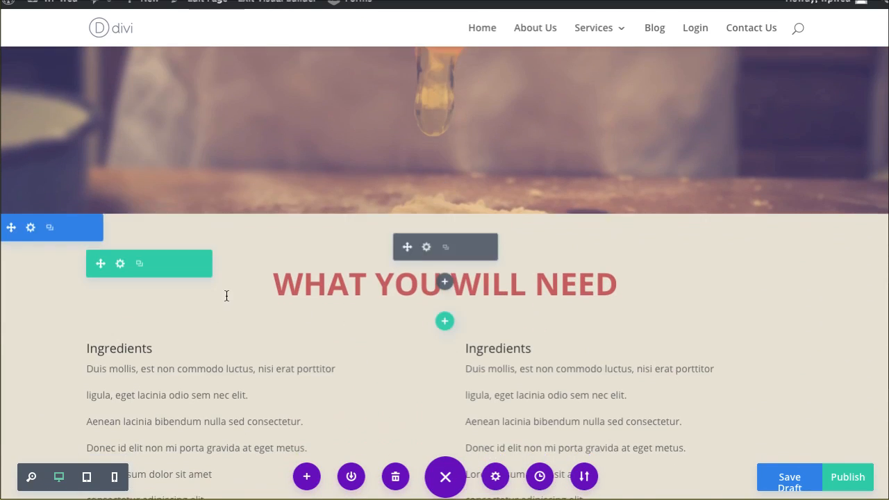
Delete the empty section below the image row and add a new section in its place
scroll(227, 296, "down", 7)
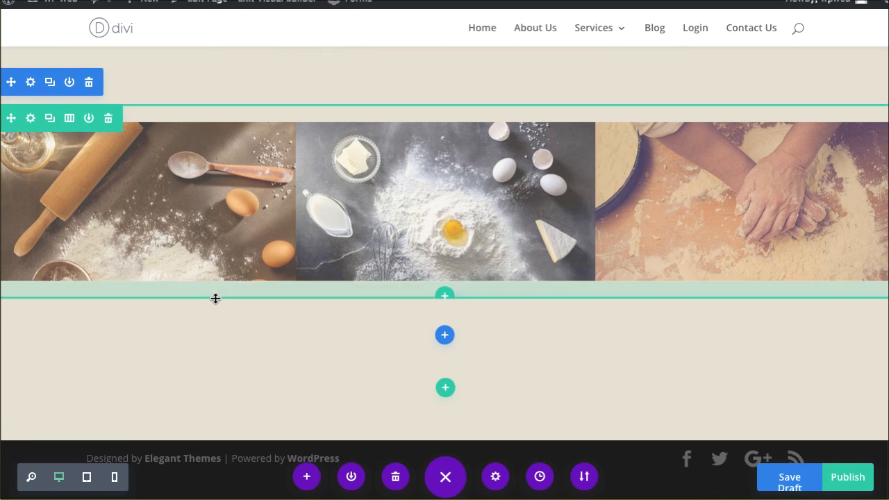
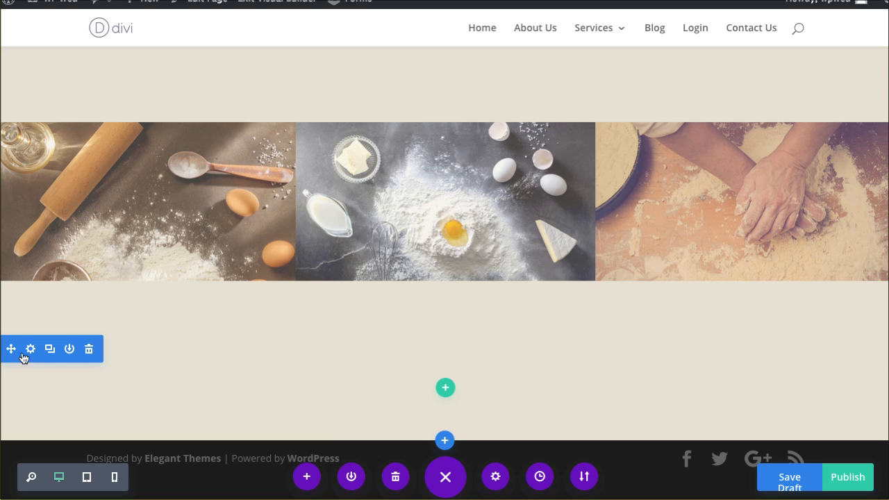
left_click(88, 354)
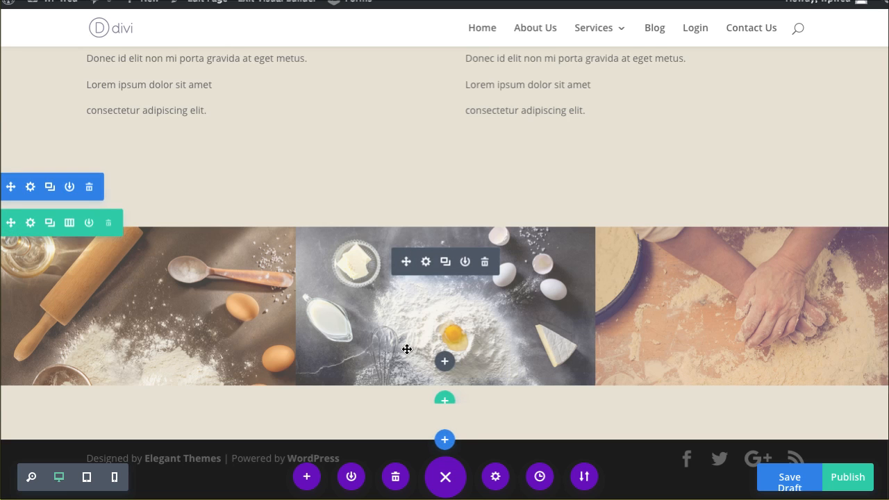
left_click(445, 442)
left_click(359, 392)
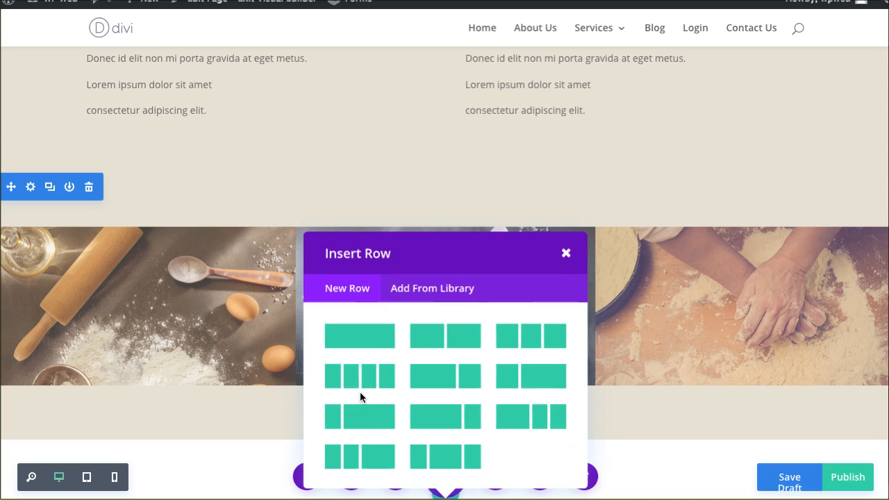
Insert a single-column row in the new section and add a Text module to it
left_click(364, 341)
scroll(452, 438, "down", 6)
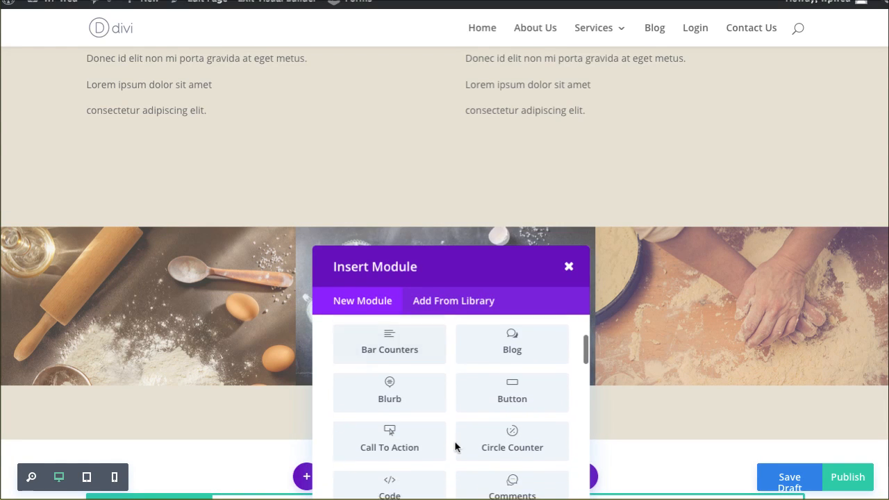
scroll(455, 446, "down", 5)
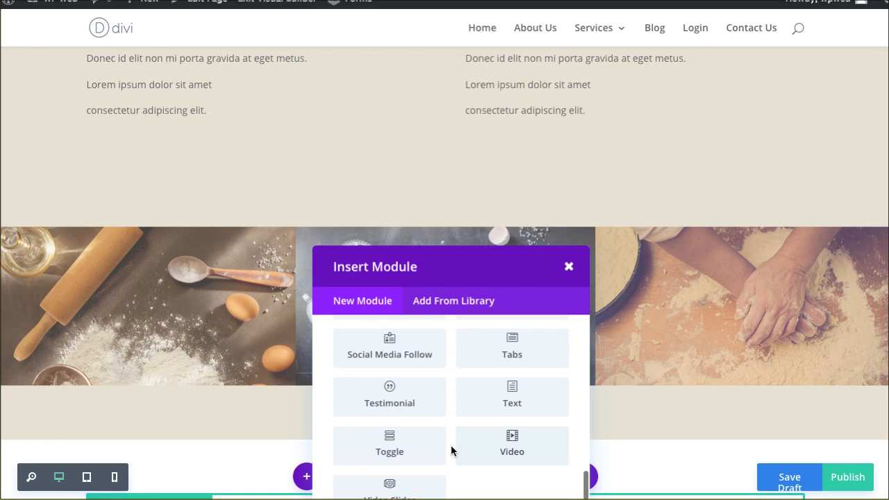
scroll(446, 448, "up", 1)
scroll(446, 444, "up", 3)
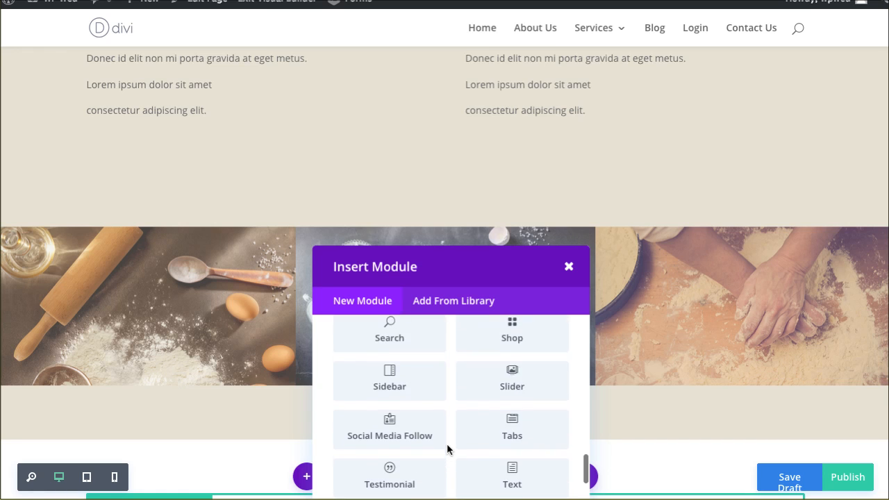
scroll(446, 443, "down", 2)
scroll(446, 443, "down", 1)
left_click(495, 430)
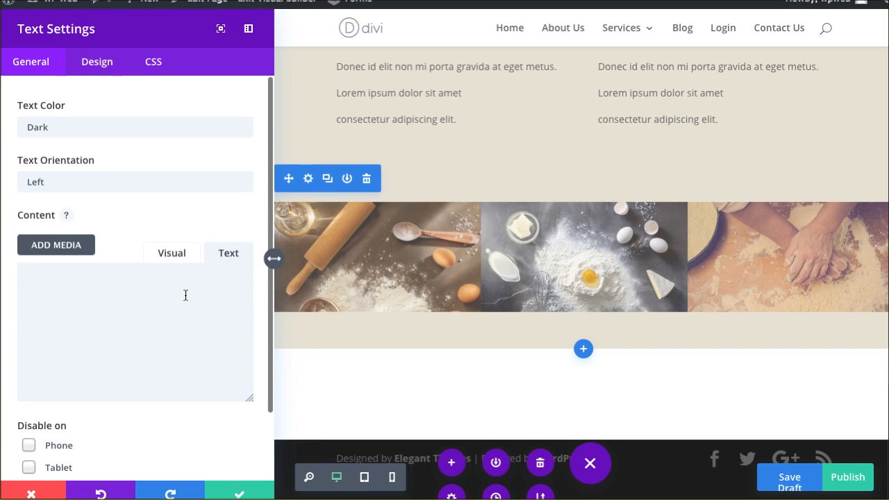
Enter "How-To Video" as the text module's content and set the text orientation to Center
left_click(186, 296)
type("How-To Video")
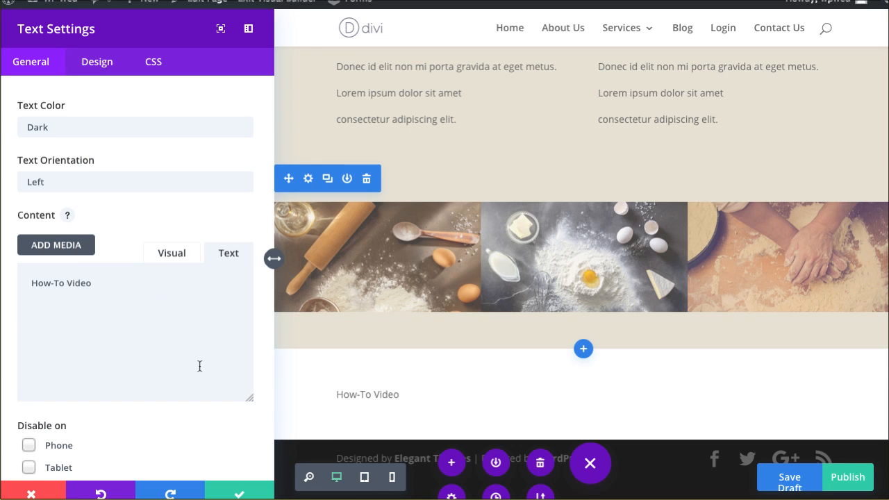
scroll(199, 366, "down", 1)
left_click(89, 185)
left_click(90, 207)
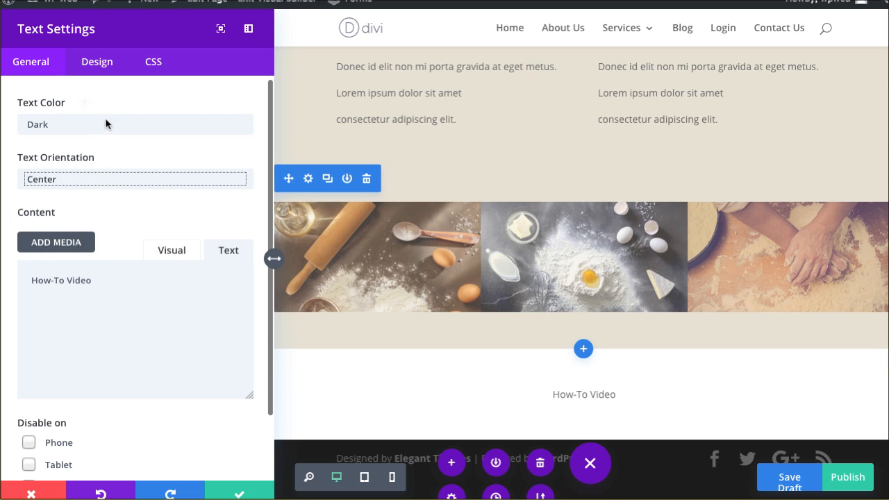
Increase the text font size of the How-To Video heading to 41px
left_click(94, 66)
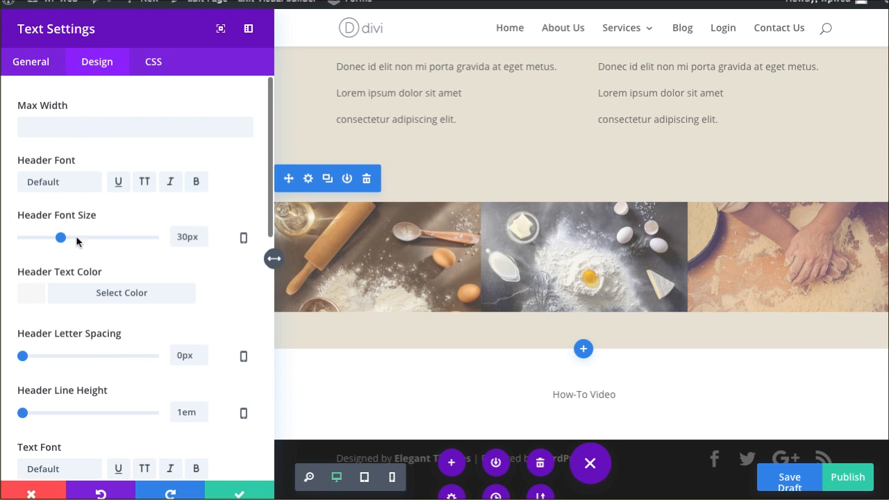
scroll(90, 350, "down", 5)
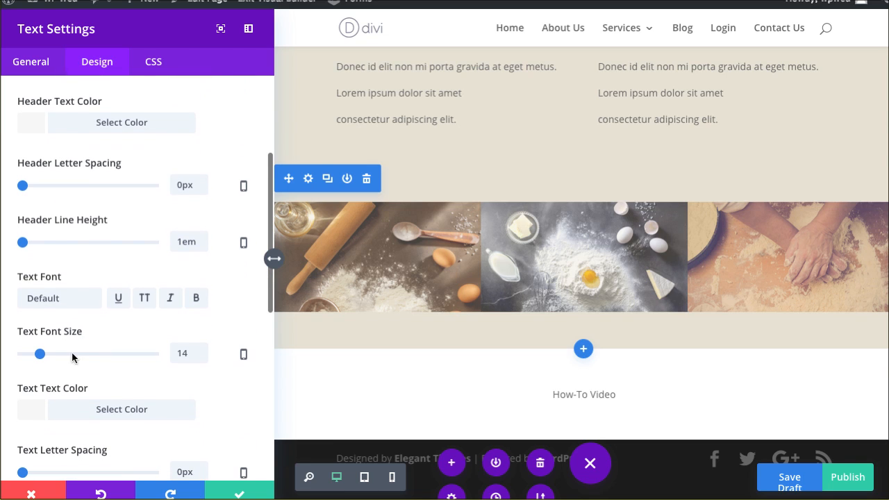
left_click_drag(42, 351, 76, 352)
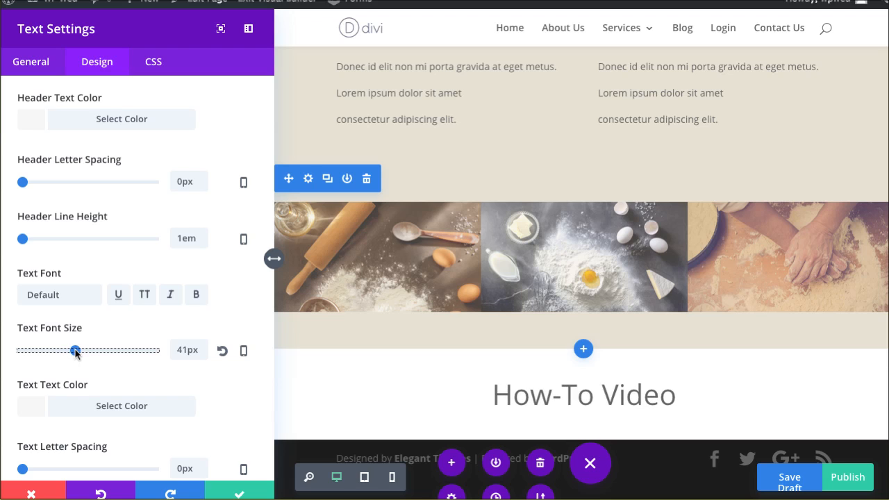
Make the How-To Video heading bold, set its text color to #bf6161 and save the module
left_click(196, 295)
scroll(64, 368, "down", 1)
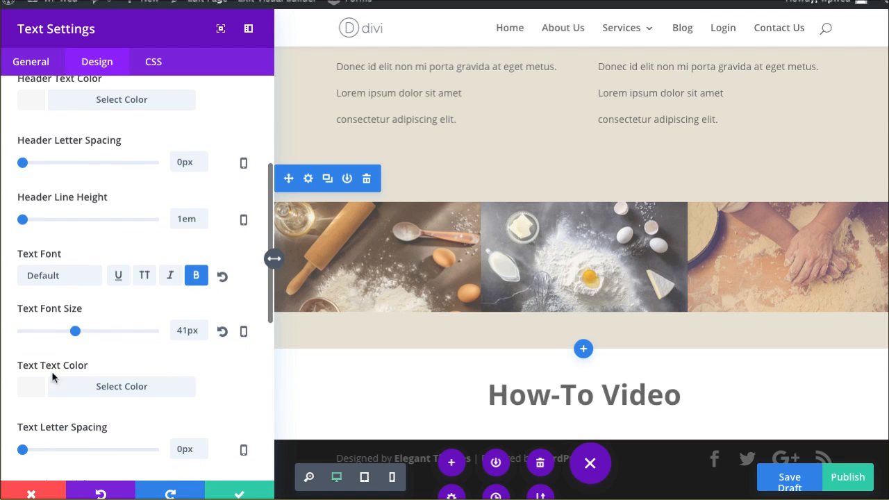
left_click(34, 390)
type("B")
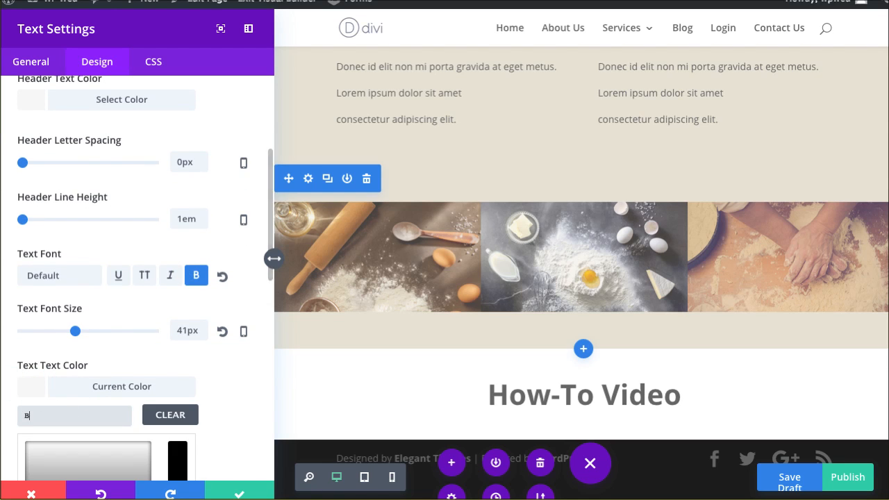
type("F6161")
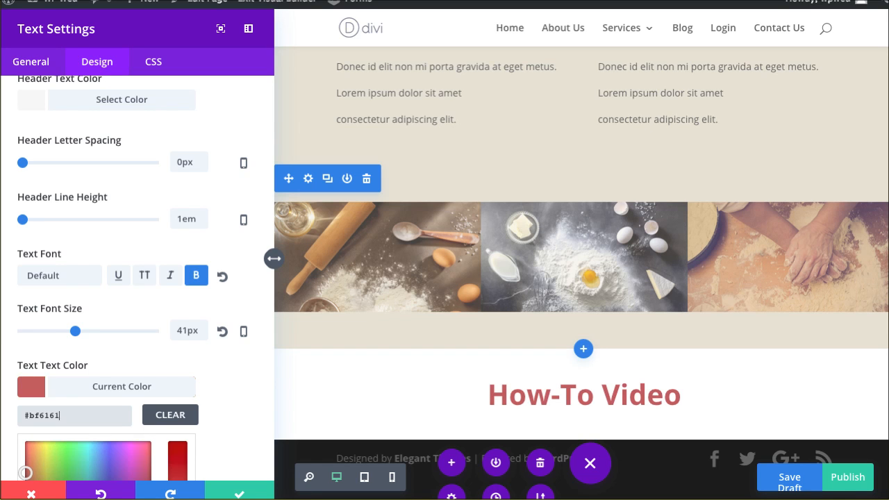
left_click(232, 492)
scroll(308, 303, "down", 4)
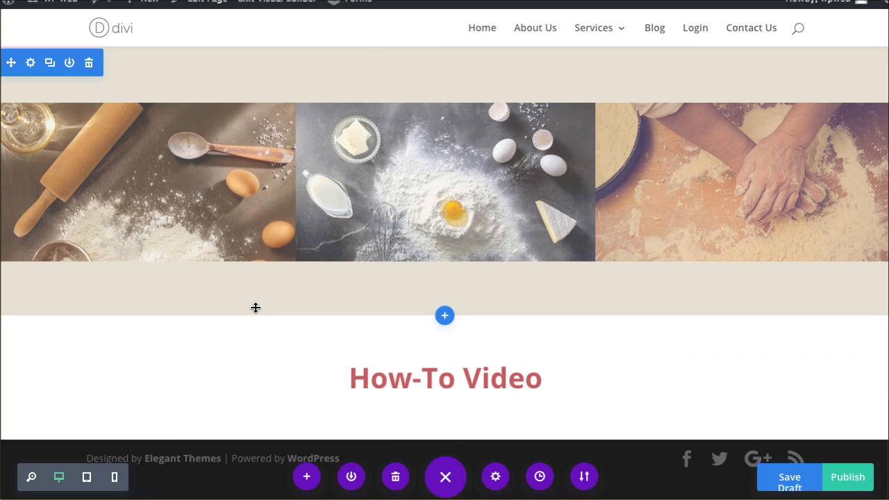
Set the background color of the How-To Video section to #e7e2d8 and save the section settings
left_click(31, 329)
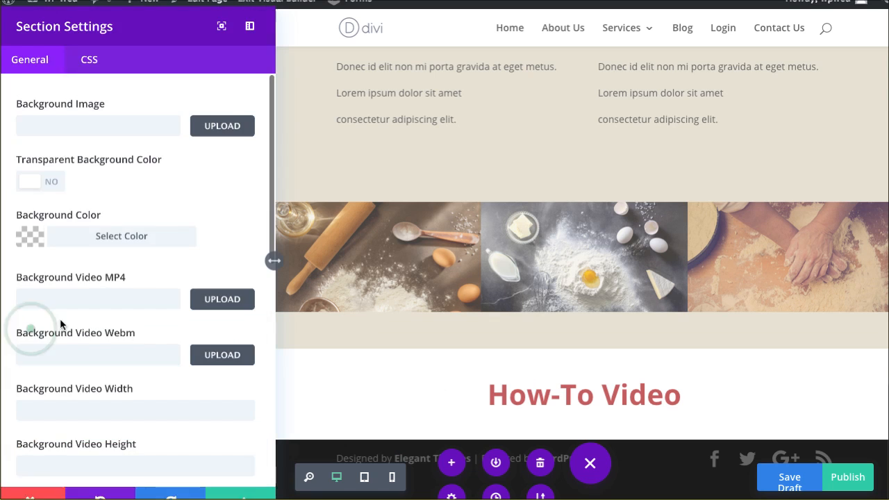
left_click(29, 243)
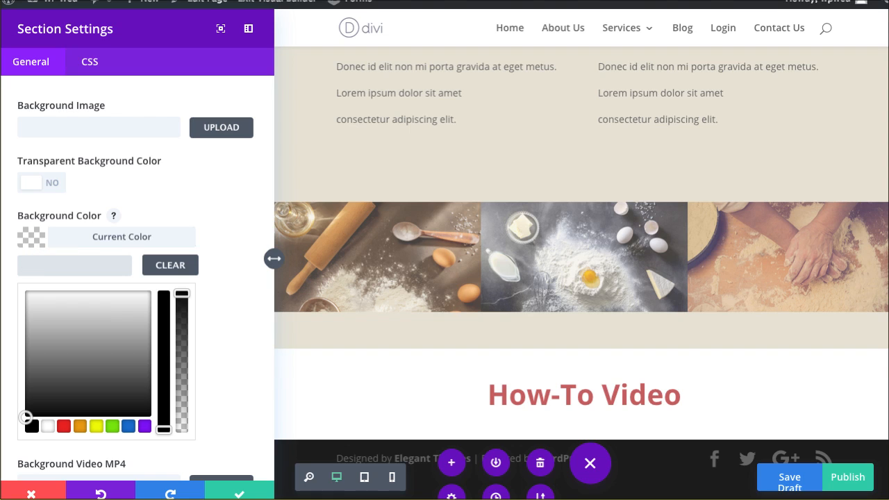
type("BF6161")
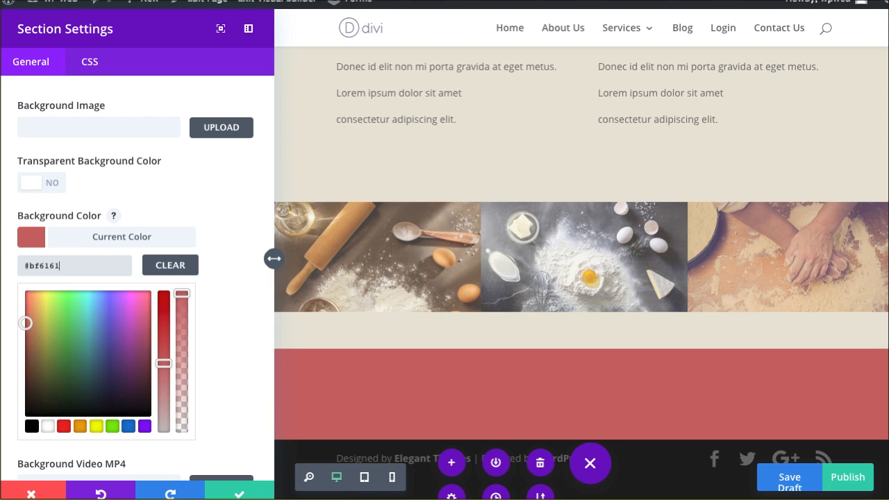
left_click_drag(69, 265, 7, 264)
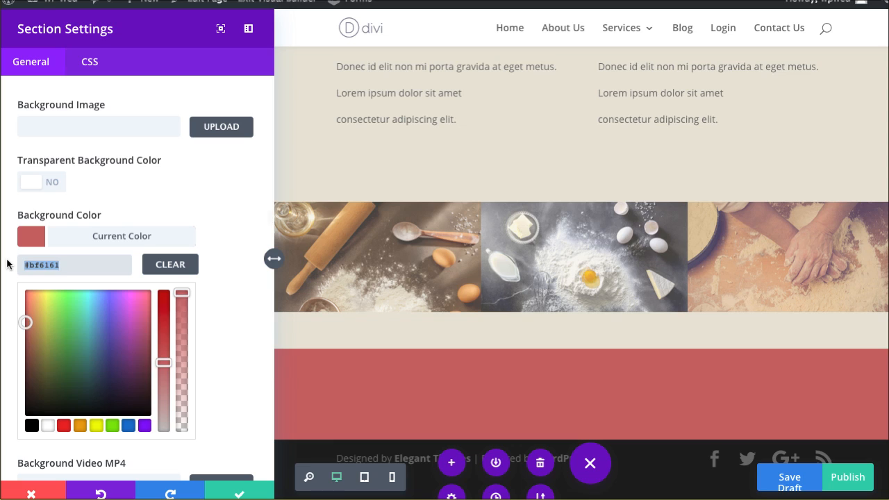
type("E")
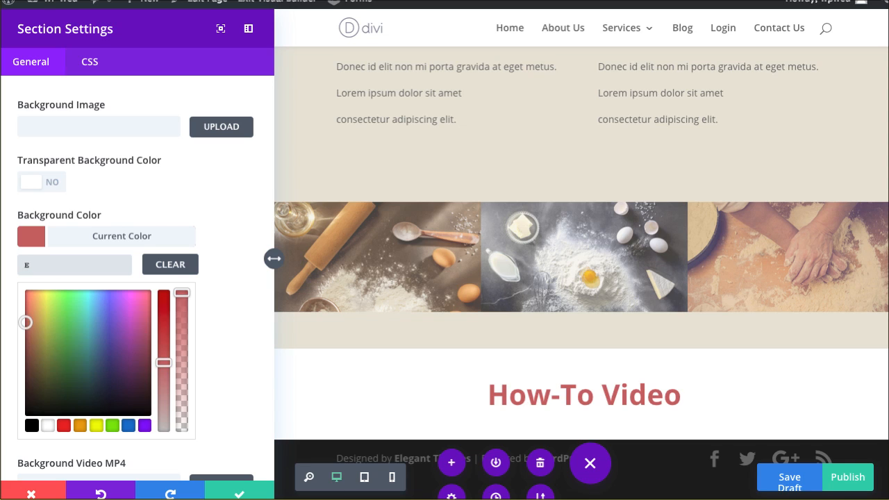
type("7E2")
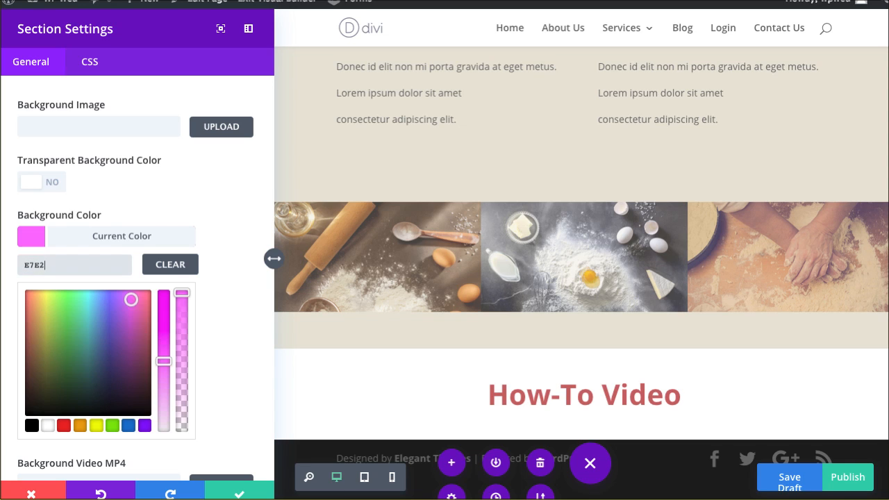
type("D8")
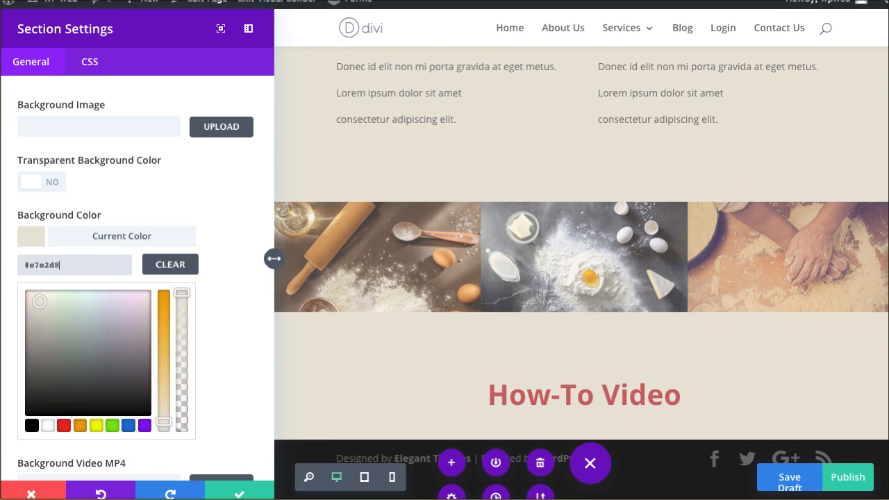
left_click(225, 487)
scroll(220, 343, "down", 4)
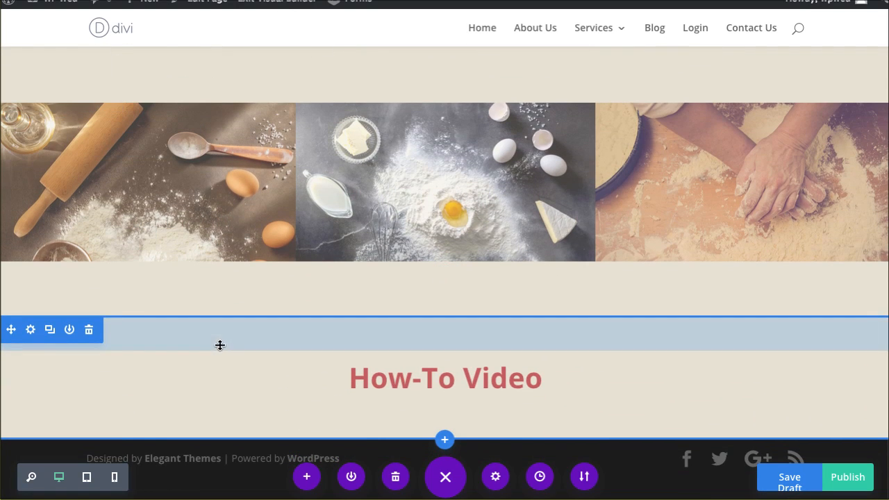
mouse_move(448, 404)
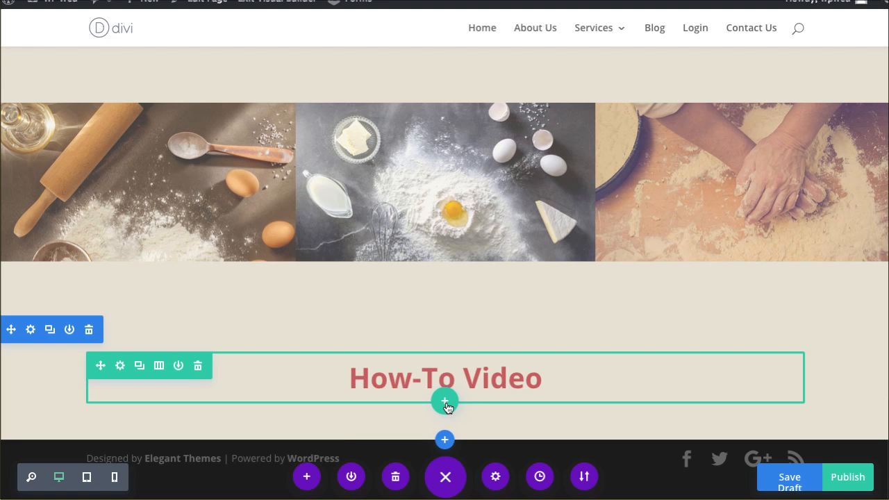
left_click(446, 402)
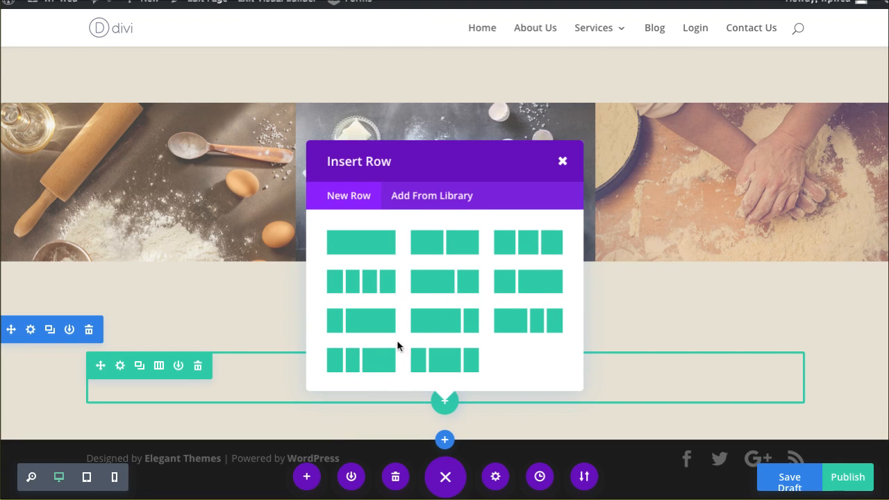
left_click(367, 251)
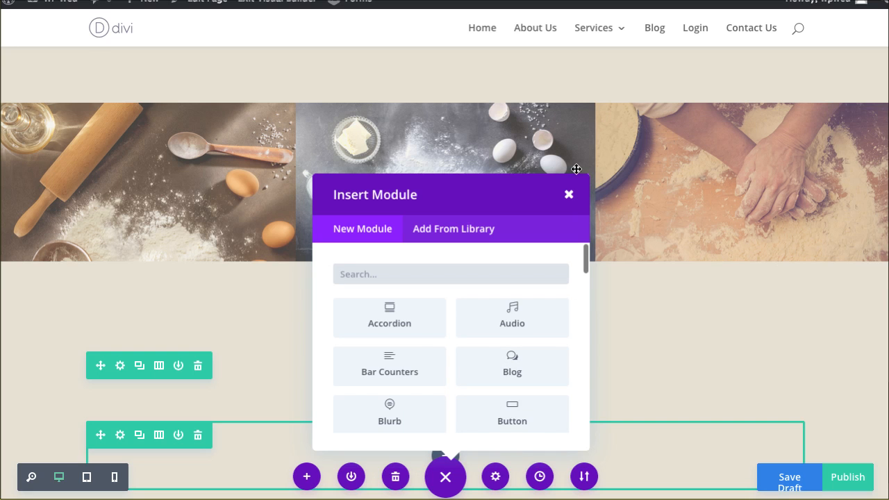
left_click(569, 194)
scroll(389, 327, "down", 3)
left_click(197, 331)
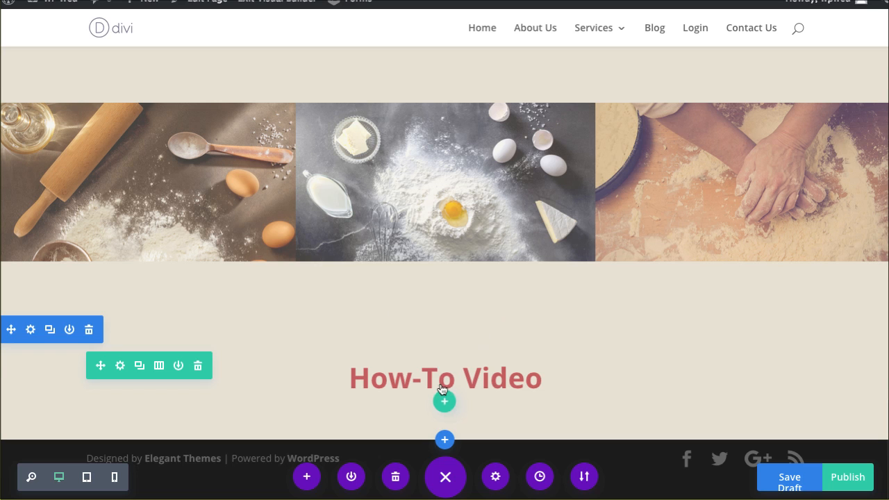
Add a Text module below the How-To Video heading and fill it with the "Fusce dapibus, tellus ac cursus commodo" placeholder paragraph
left_click(444, 361)
type("text")
left_click(403, 230)
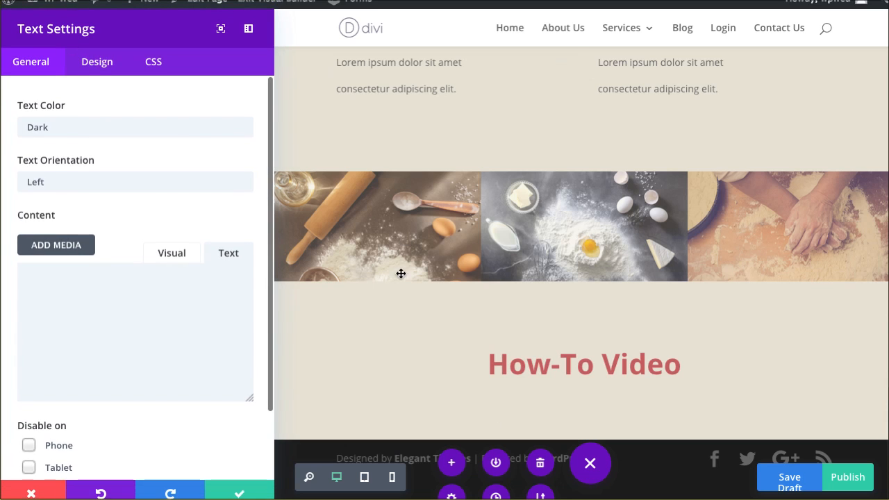
left_click(131, 301)
type("Fusce dapibus, tellus ac cursus commodo, tortor mauris condimentum nibh, ut fermentum massa justo sit amet risus. Aenean lacinia bibendum nulla sed consectetur. Etiam porta sem malesuada magna mollis euismod. Aenean eu leo quam. Pellentesque ornare sem lacinia quam venenatis vestibulum. Aenean eu leo quam. Pellentesque ornare sem lacinia quam venenatis vestibulum. Vestibulum id ligula porta felis euismod semper. Vivamus sagittis lacus vel augue laoreet rutrum faucibus dolor auctor. Nulla vitae elit libero, a pharetra augue.")
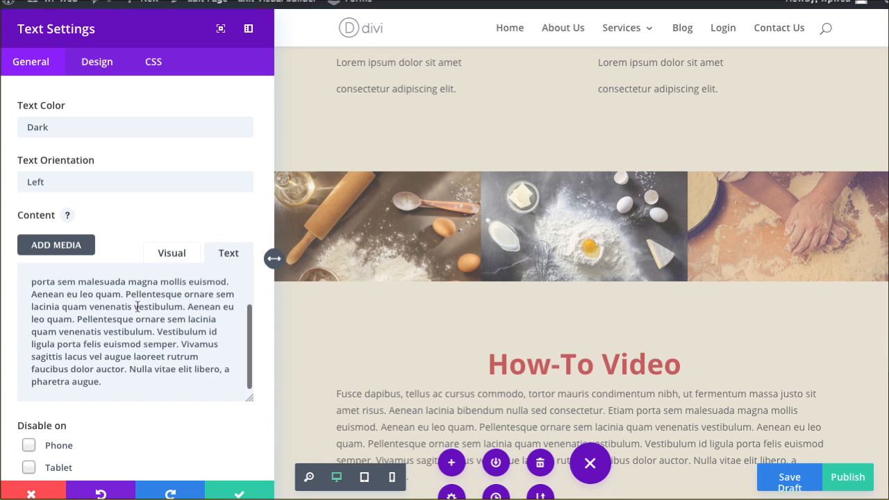
Set the placeholder paragraph's text orientation to Justified and save the module
left_click(85, 180)
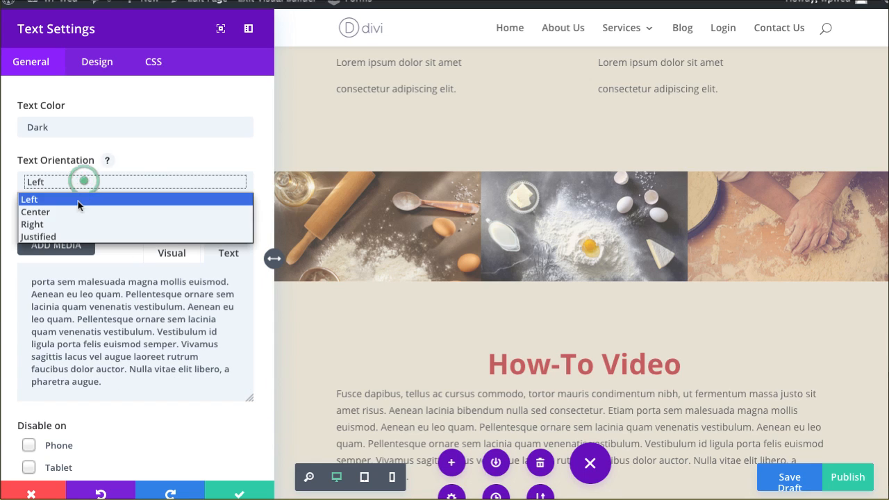
left_click(85, 235)
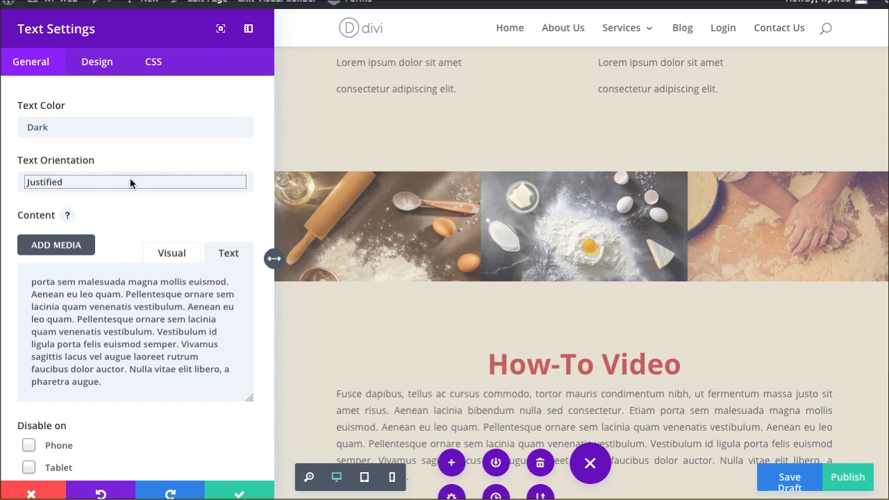
left_click(226, 495)
Check the example's video area, then switch to YouTube and copy the share link of "8 Must Do Tips for your WordPress Website"
scroll(162, 375, "down", 5)
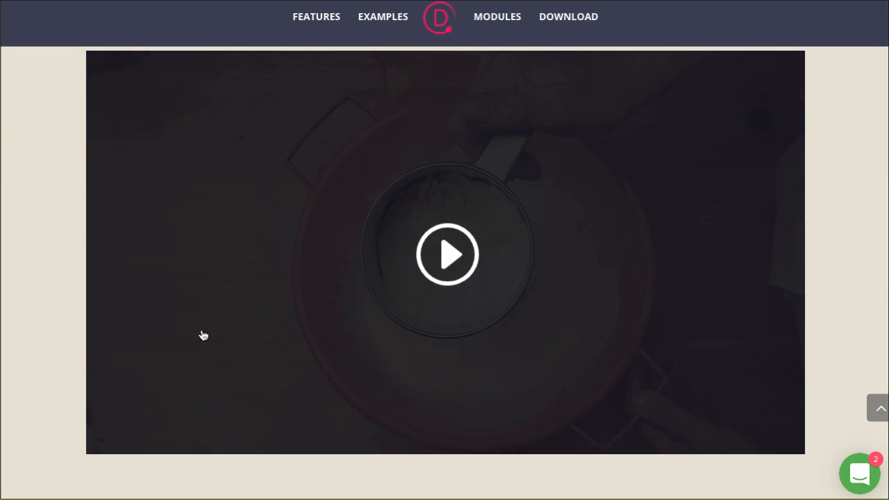
scroll(154, 277, "up", 2)
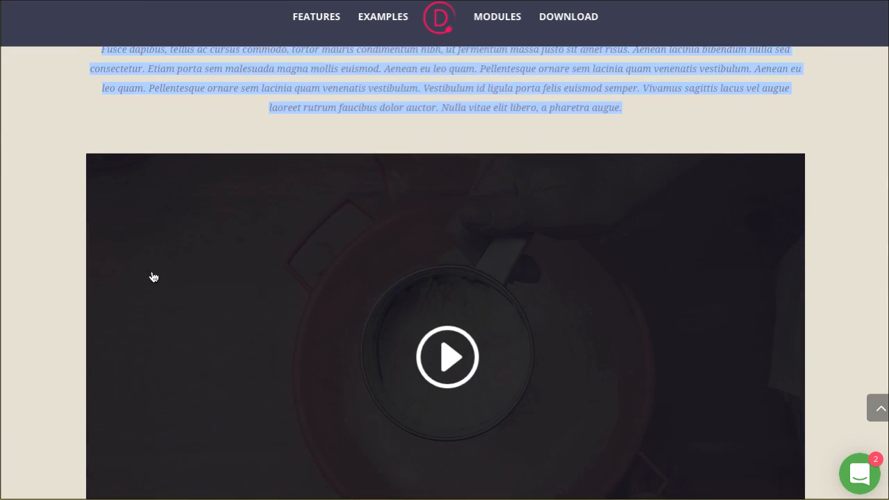
scroll(154, 277, "up", 3)
left_click(190, 219)
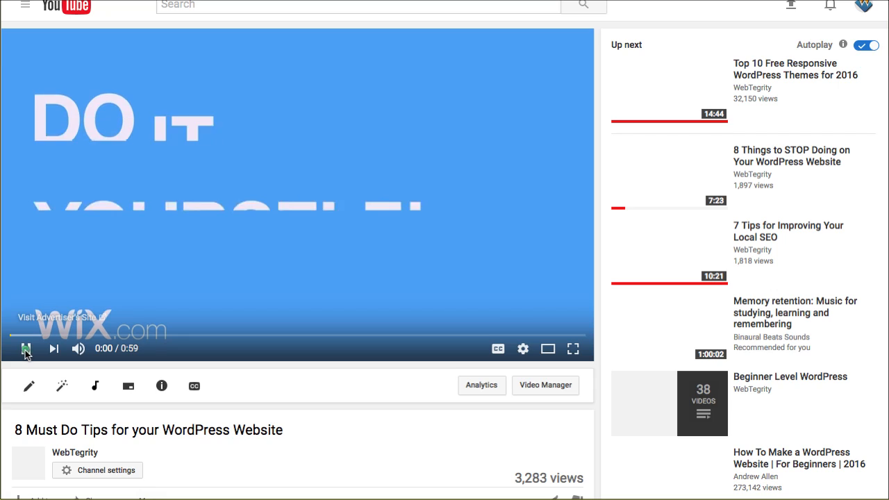
scroll(180, 415, "down", 5)
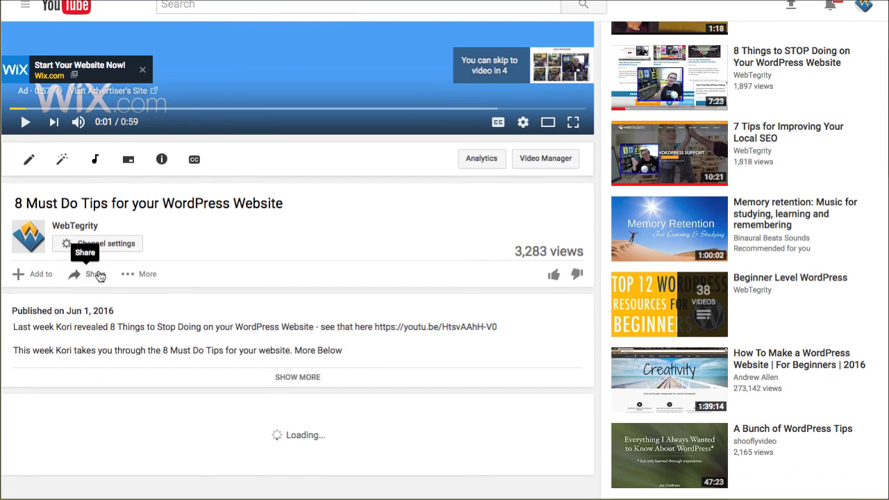
left_click(98, 276)
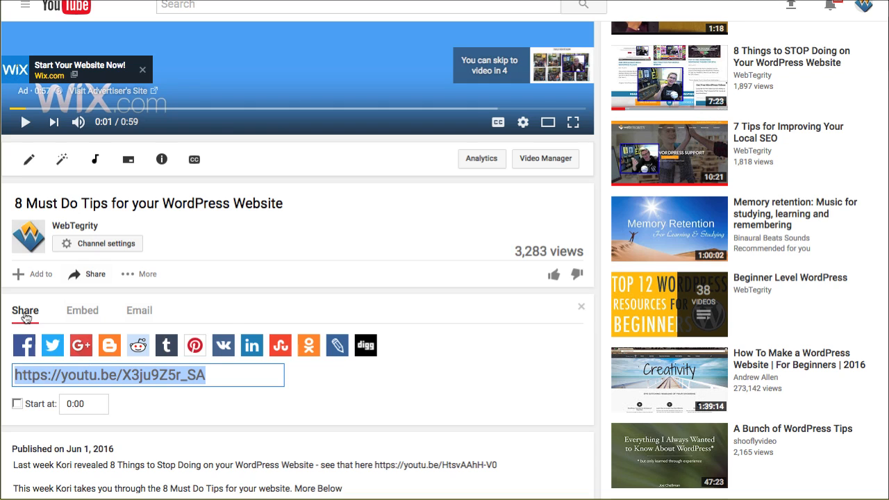
key("super+x")
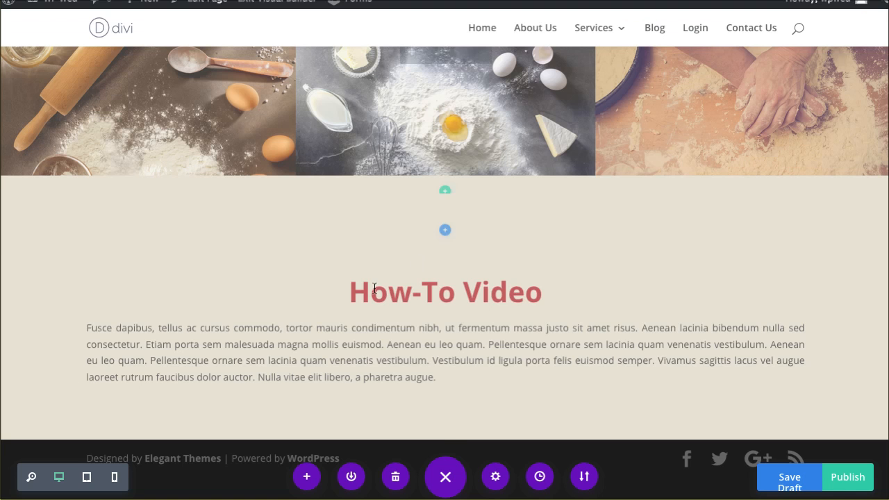
Insert a Video module below the placeholder paragraph in the How-To Video section
mouse_move(437, 384)
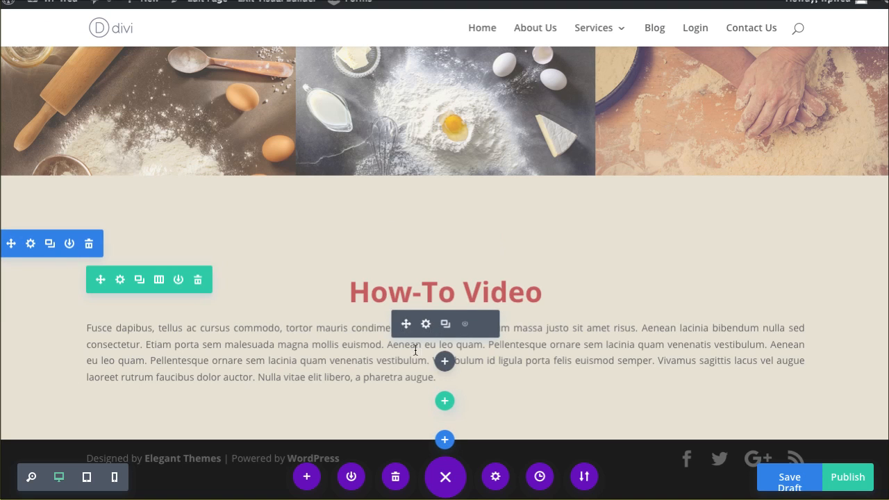
left_click(445, 363)
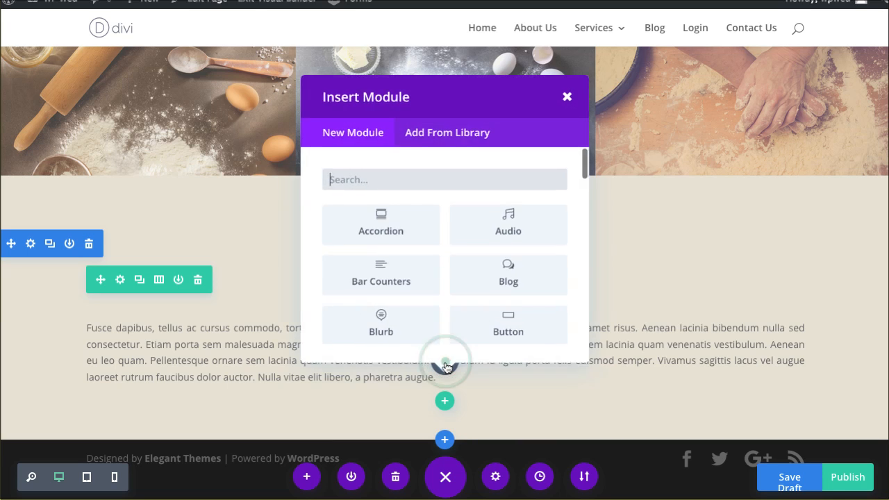
type("vide")
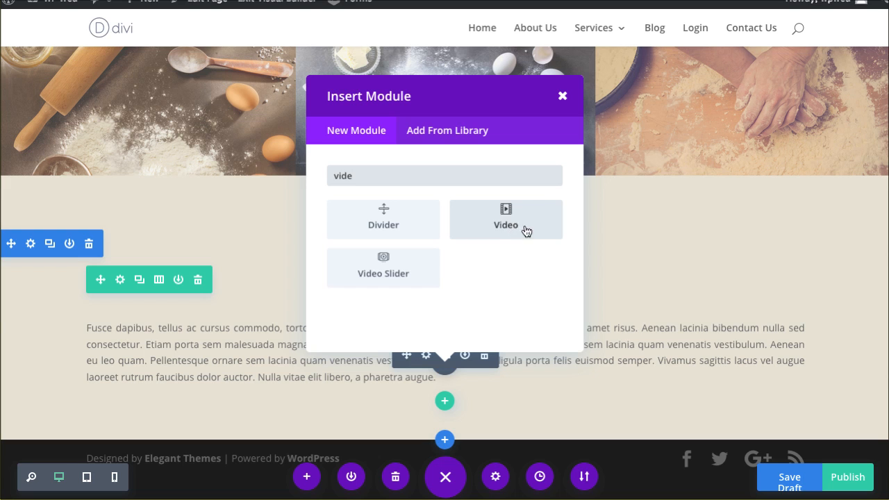
left_click(494, 231)
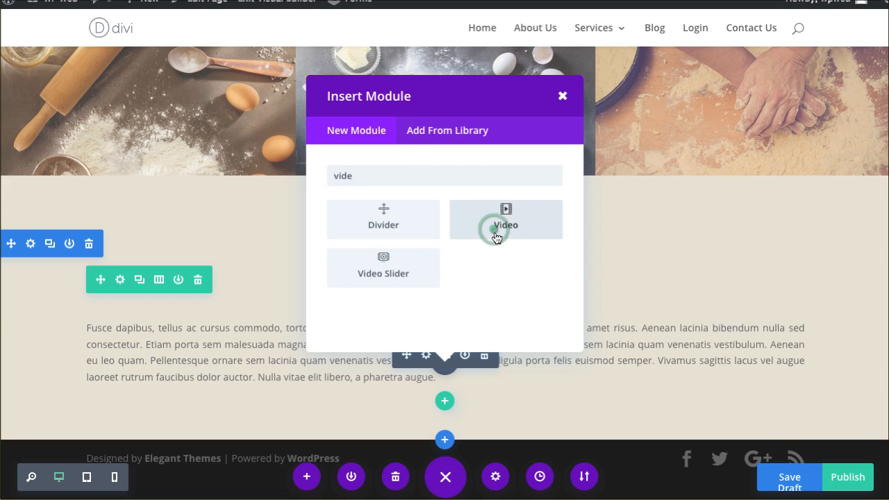
left_click(95, 123)
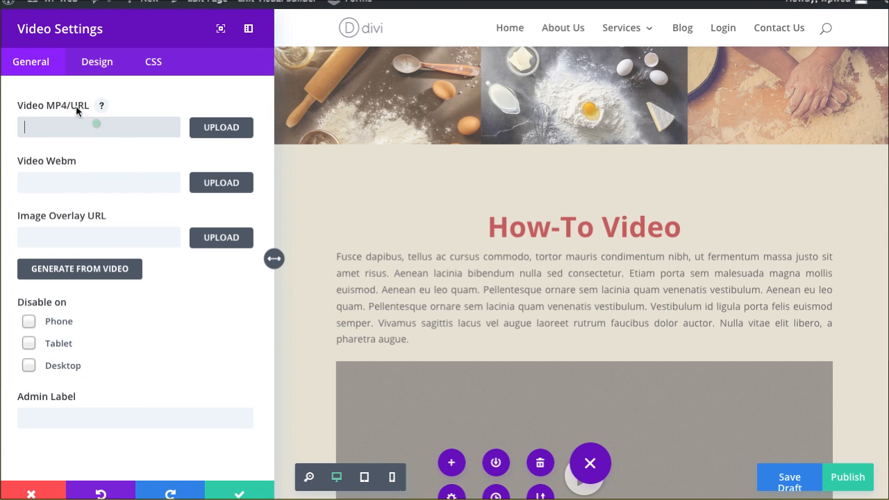
key("ctrl+v")
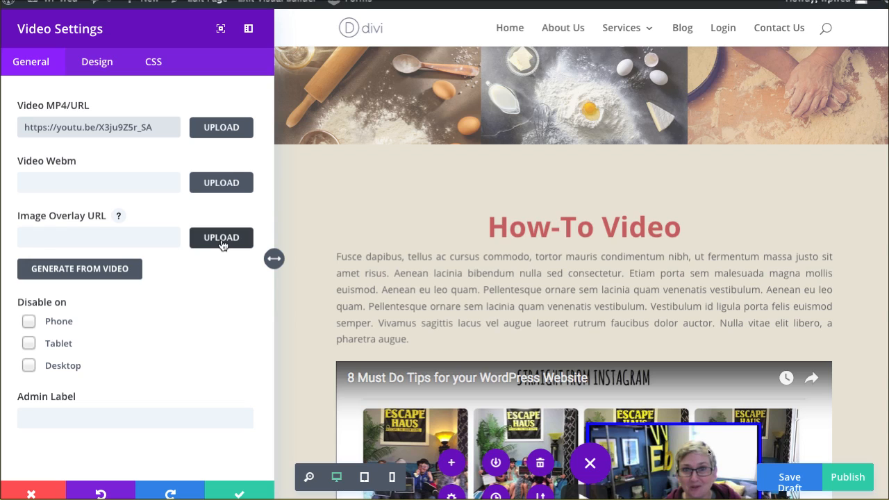
left_click(73, 271)
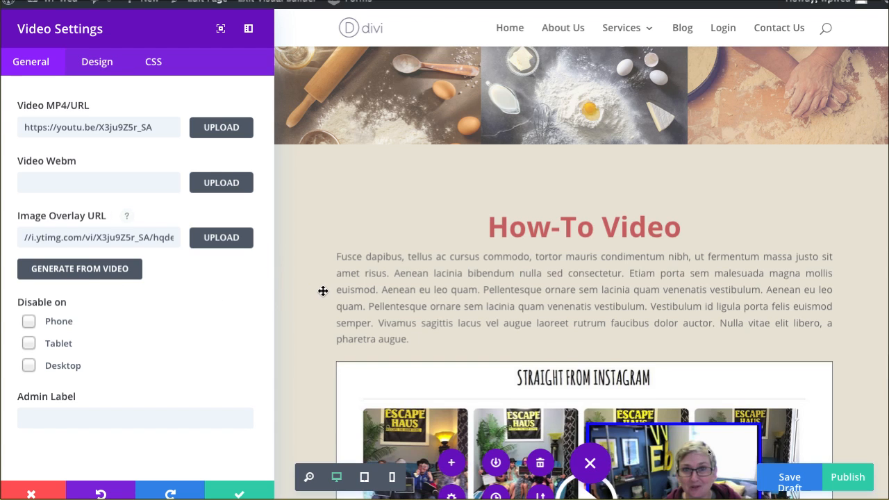
scroll(322, 291, "down", 3)
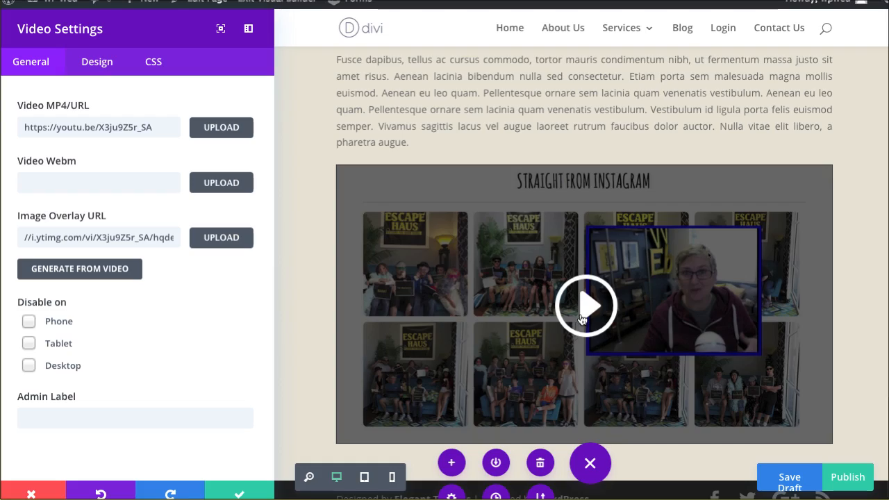
left_click(247, 493)
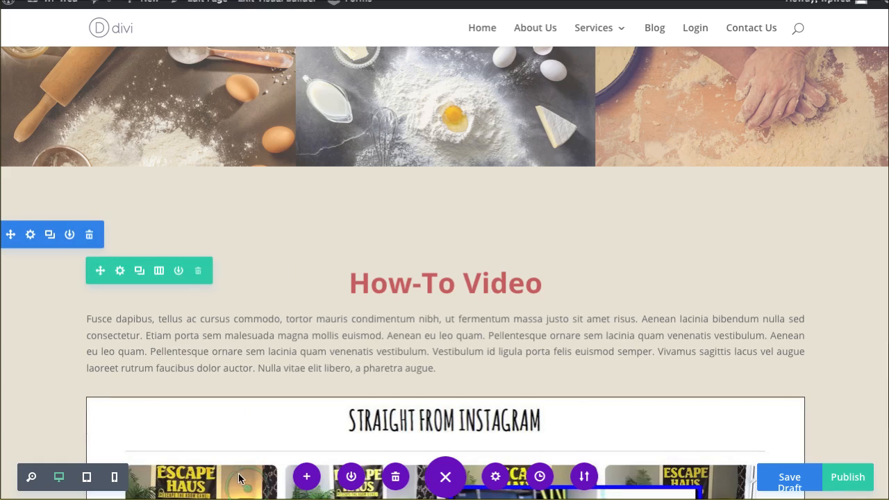
Test the embedded video below the How-To Video paragraph by playing it from its overlay image
scroll(71, 330, "down", 3)
scroll(104, 328, "down", 3)
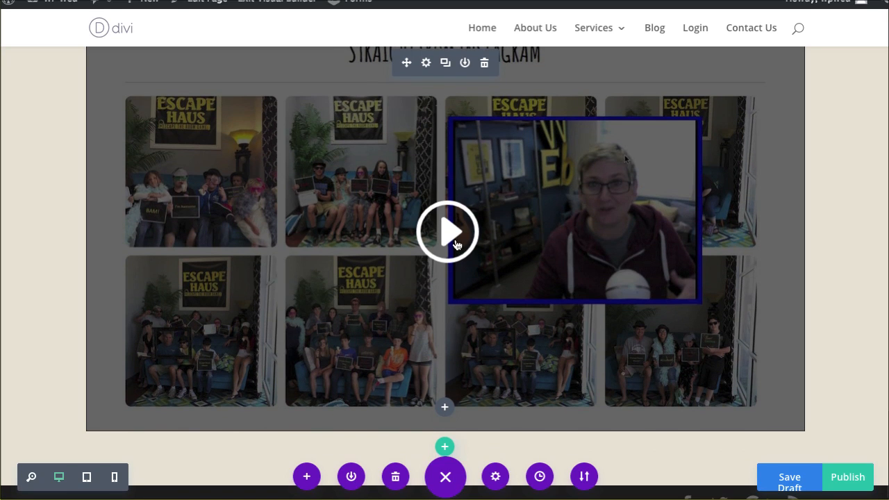
left_click(450, 233)
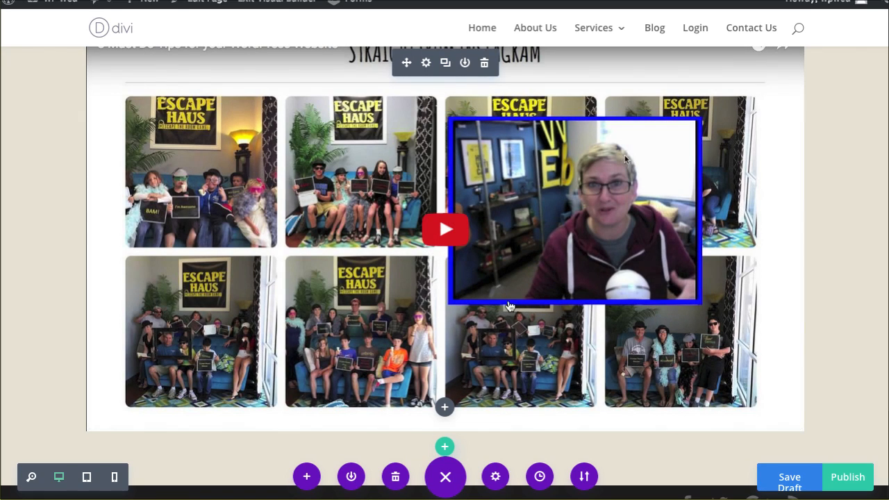
left_click(436, 236)
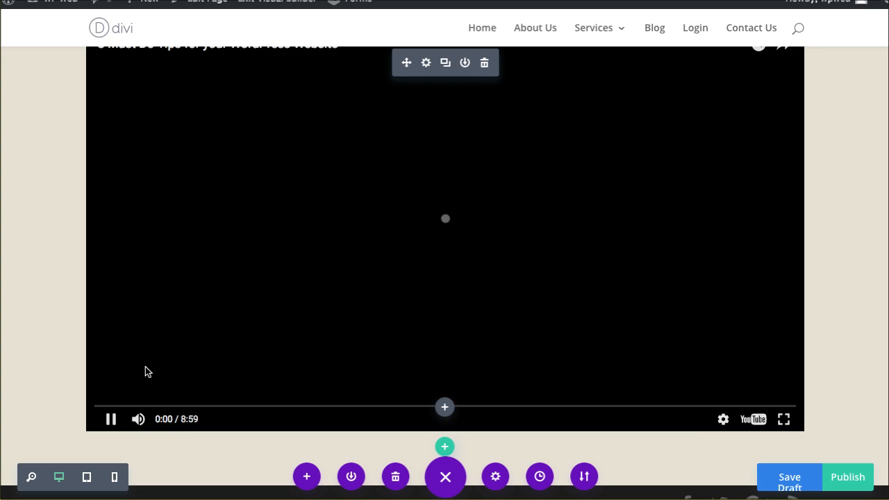
scroll(44, 353, "down", 1)
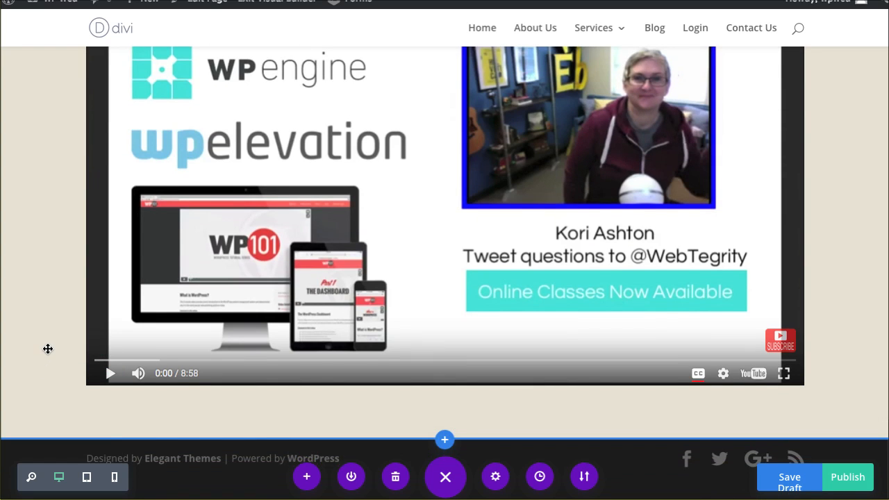
Review the example page from its How-To Video section up through the image row and text columns for comparison
scroll(48, 347, "up", 4)
scroll(54, 336, "up", 5)
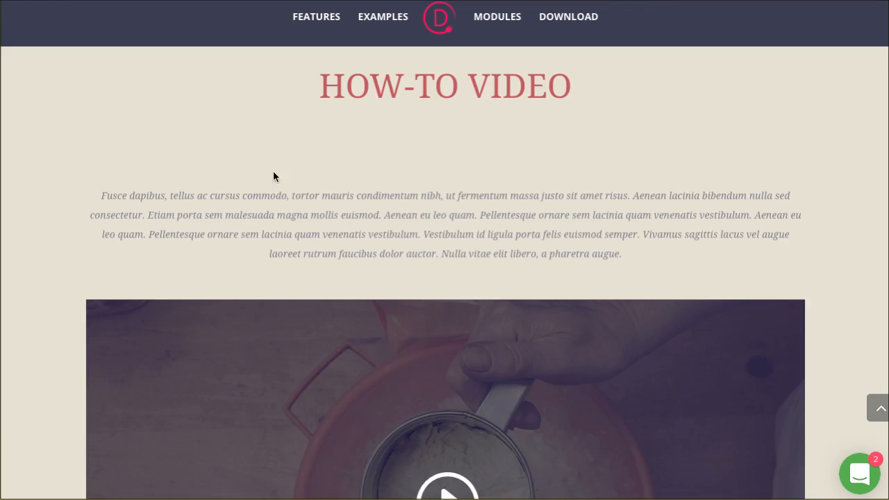
scroll(273, 174, "up", 20)
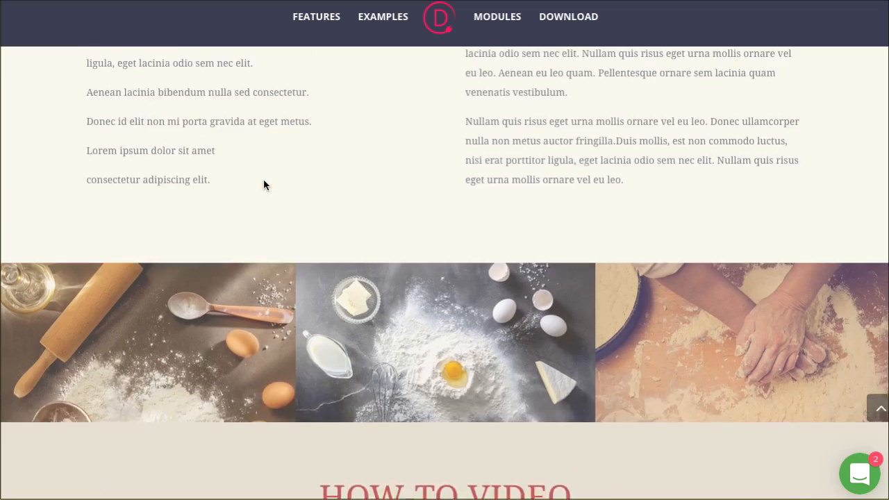
scroll(323, 182, "up", 12)
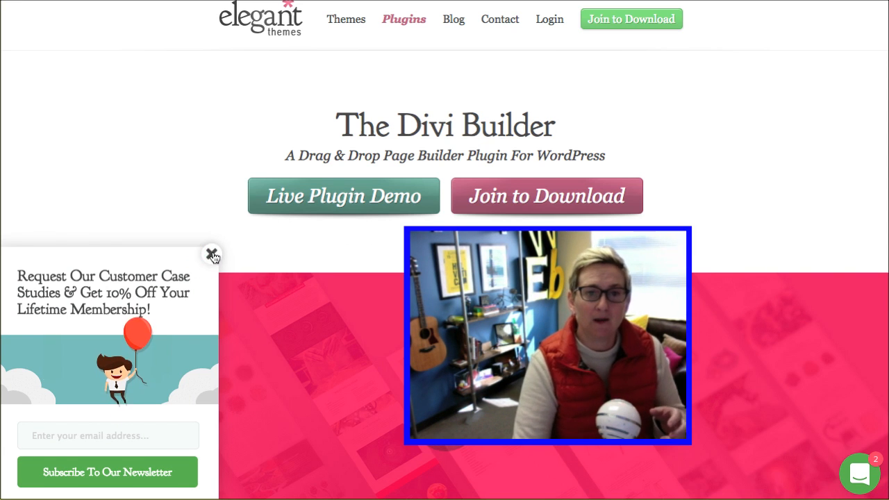
Dismiss the newsletter pop-up on the Elegant Themes Divi Builder page and examine the builder demo and the list of content modules
left_click(213, 253)
scroll(295, 245, "down", 2)
scroll(296, 246, "down", 5)
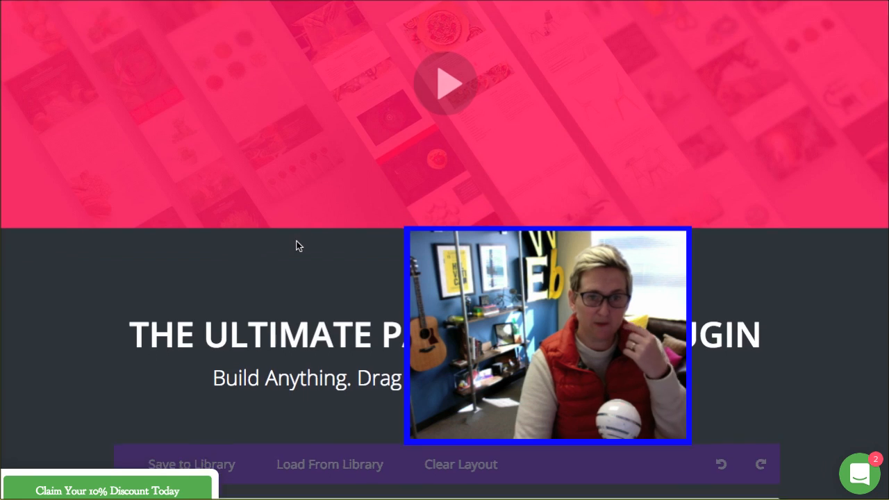
scroll(297, 246, "down", 10)
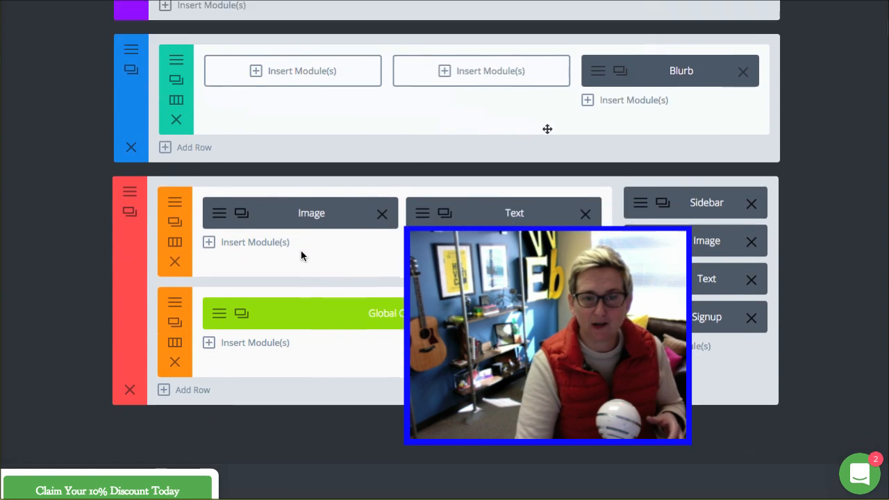
scroll(498, 260, "down", 7)
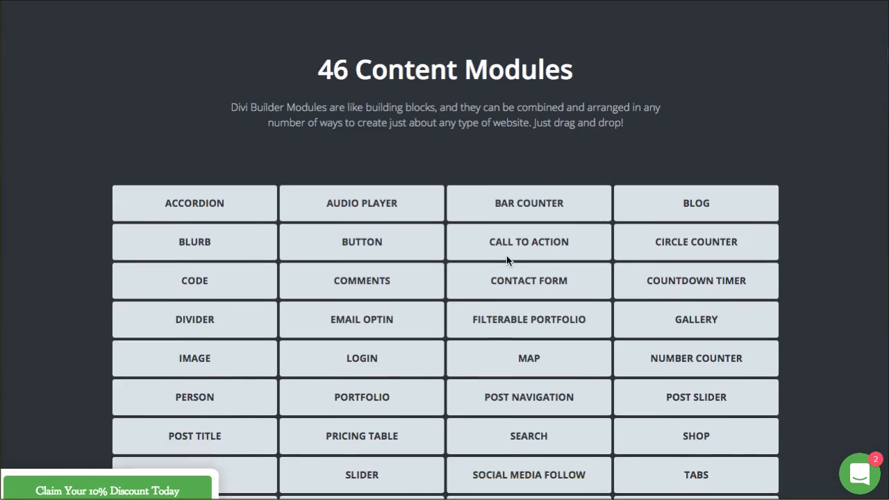
scroll(778, 250, "down", 5)
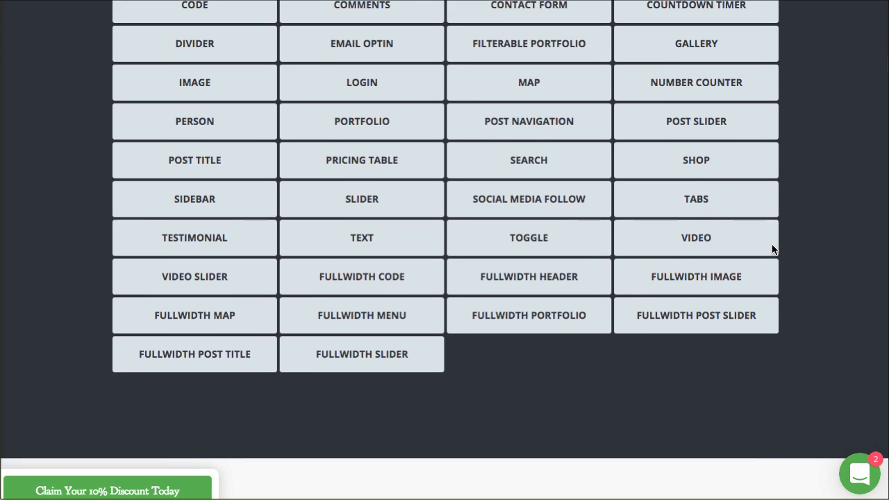
scroll(796, 250, "up", 3)
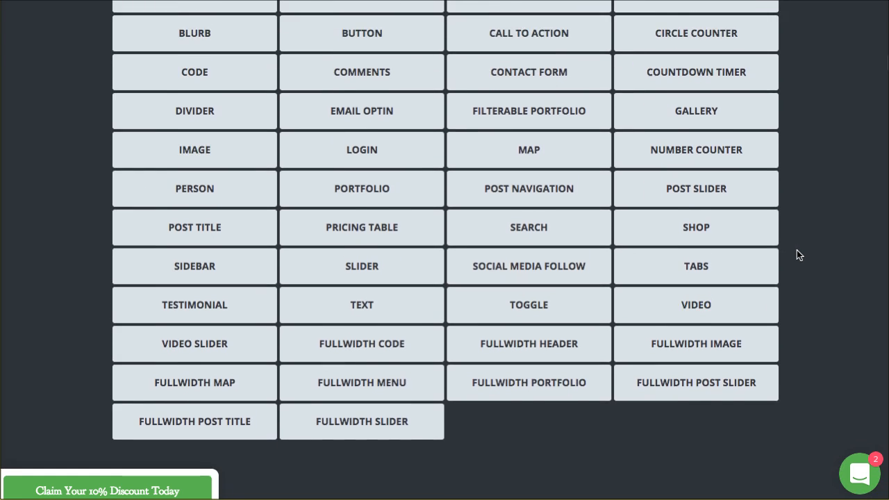